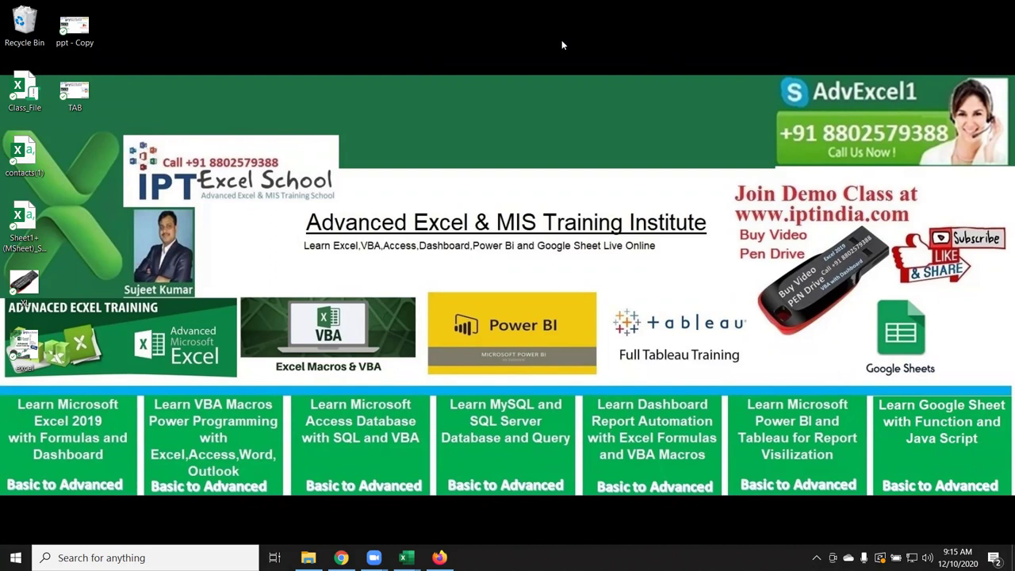
# Launch Excel from Windows search, maximize a blank workbook, and open Auto_data from Recent.
pyautogui.click(142, 557)
pyautogui.write('ex')
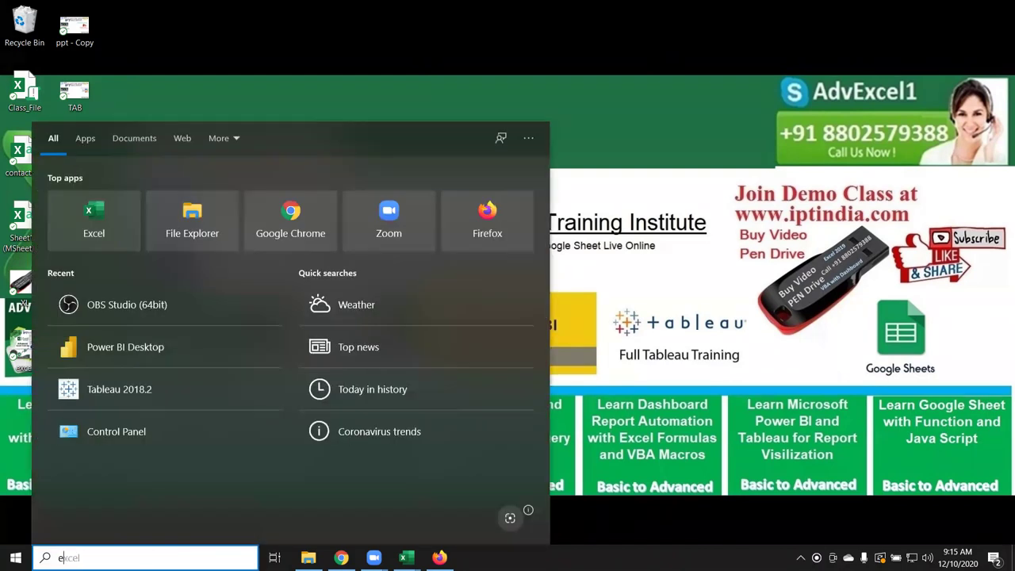
pyautogui.write('cel')
pyautogui.click(404, 200)
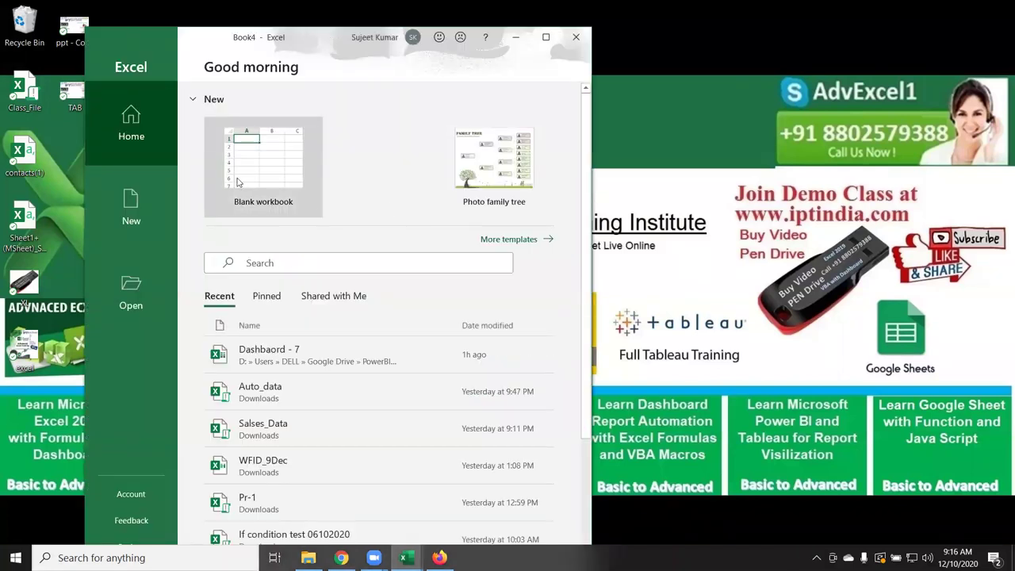
pyautogui.click(268, 204)
pyautogui.click(545, 38)
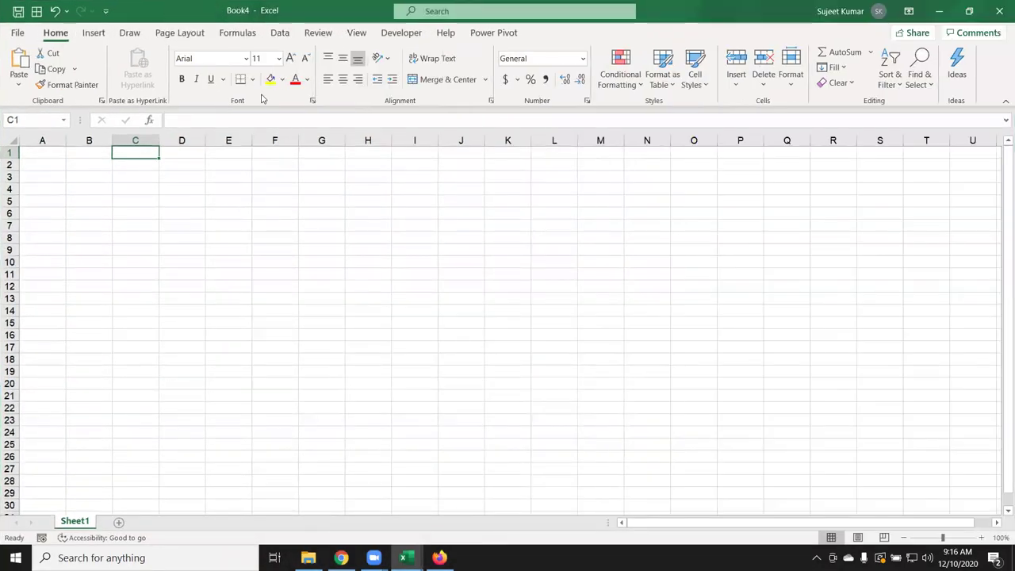
pyautogui.click(14, 38)
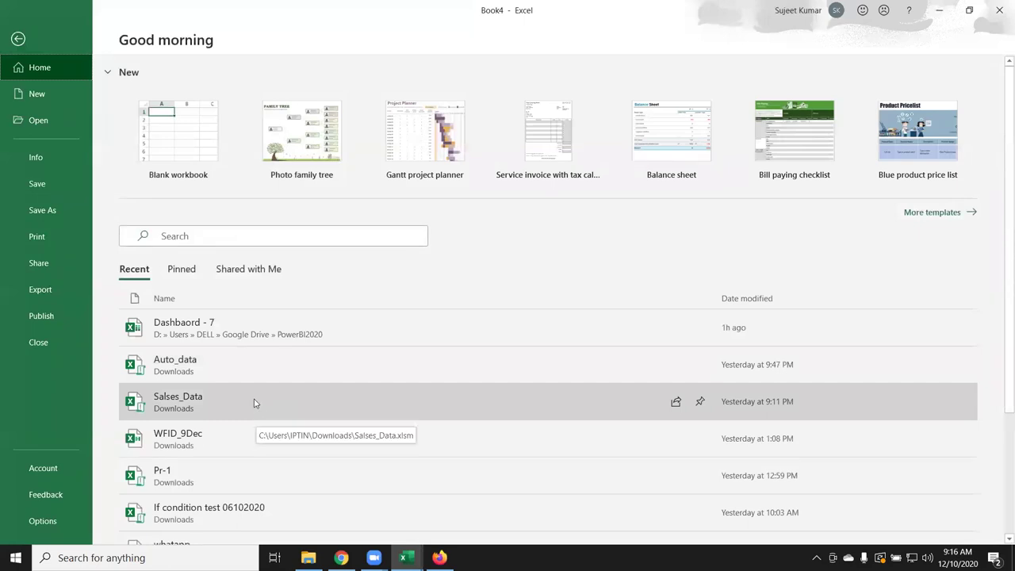
pyautogui.click(250, 372)
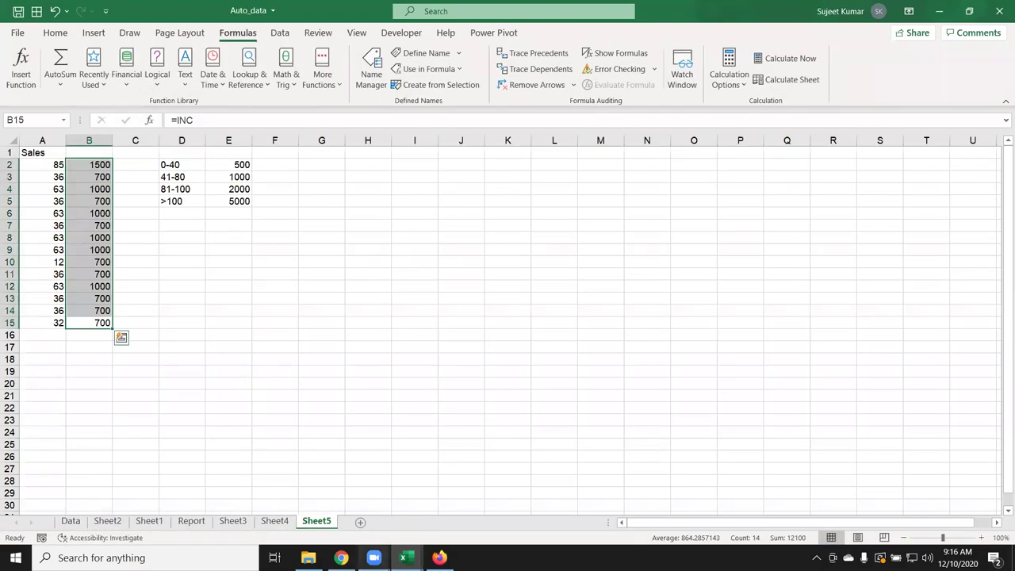
# In Classplus in Chrome, open the student's conversation from the Chats page.
pyautogui.click(341, 557)
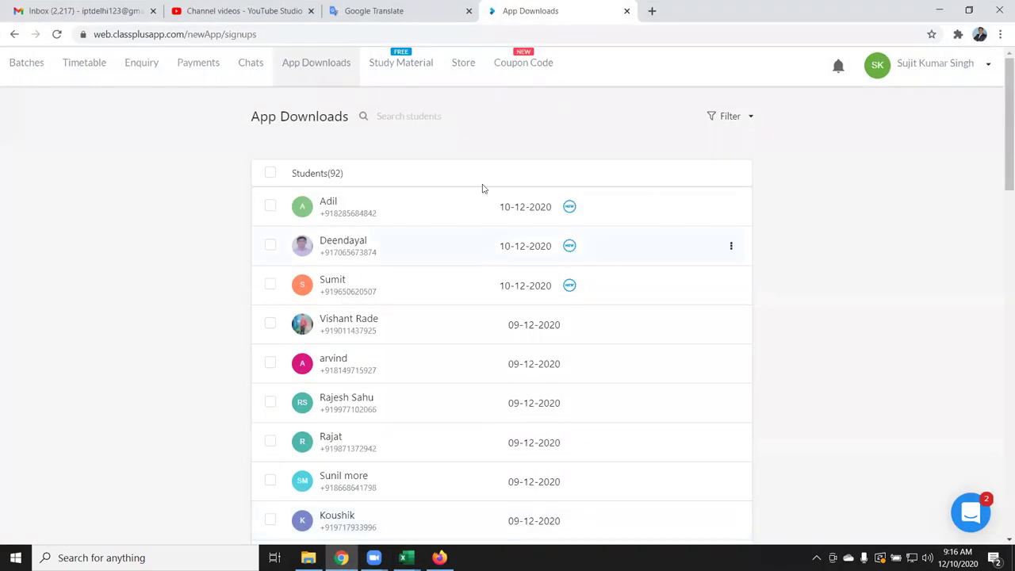
pyautogui.click(248, 69)
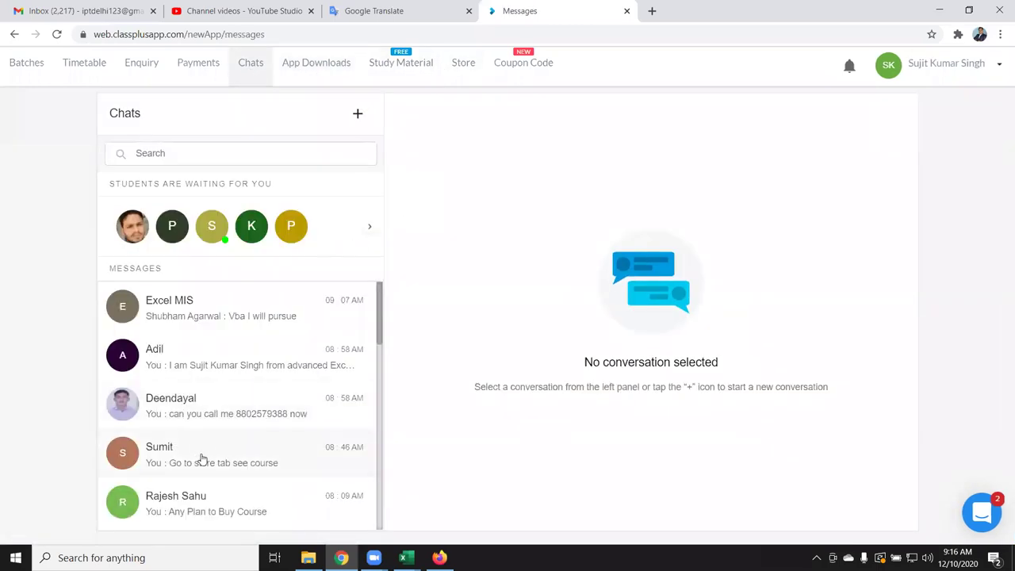
pyautogui.scroll(-2, 201, 456)
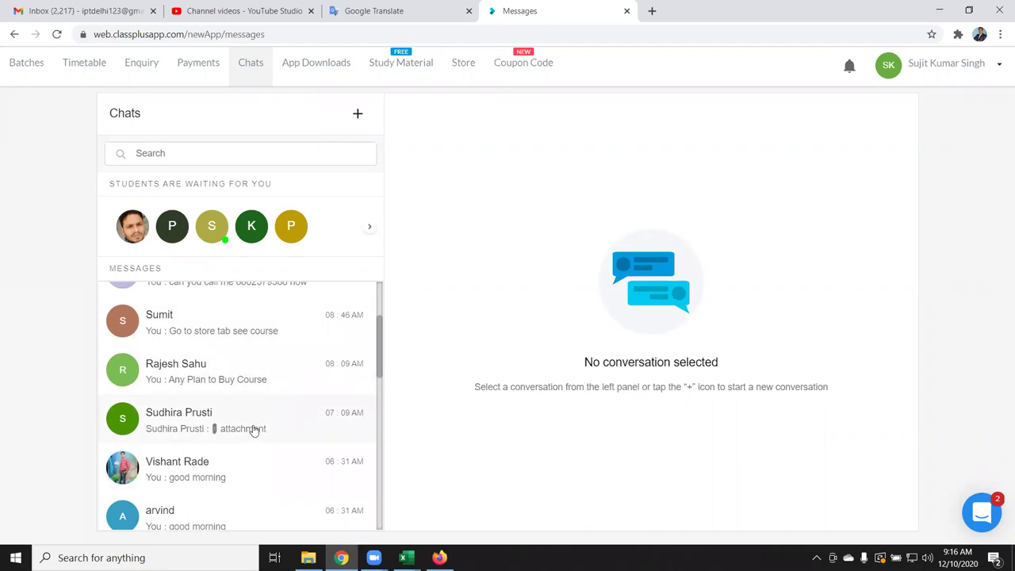
pyautogui.click(253, 429)
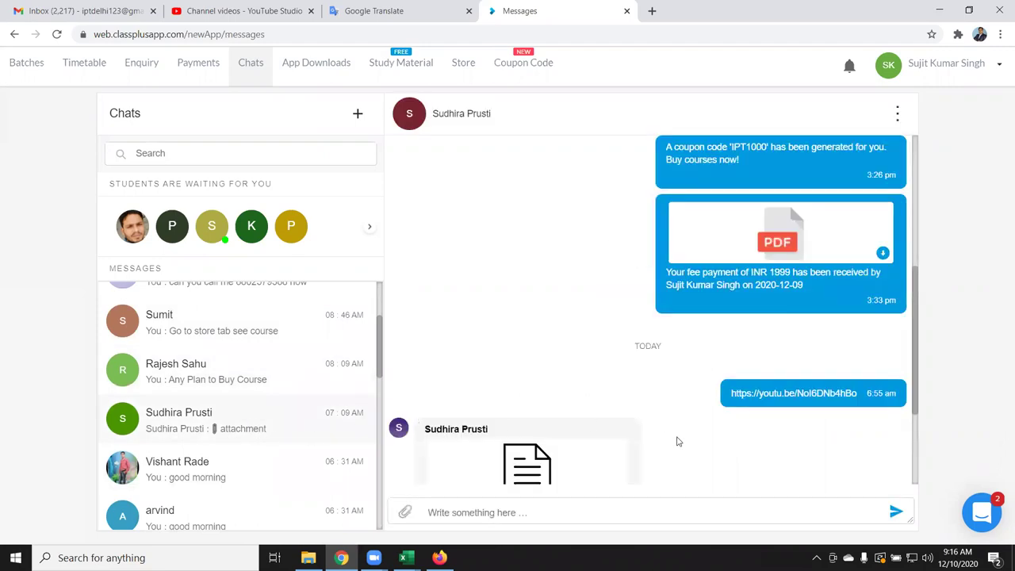
# Download the EMPLOYEE dATA.xlsx attachment and open it from the download bar.
pyautogui.scroll(-2, 674, 441)
pyautogui.scroll(3, 734, 334)
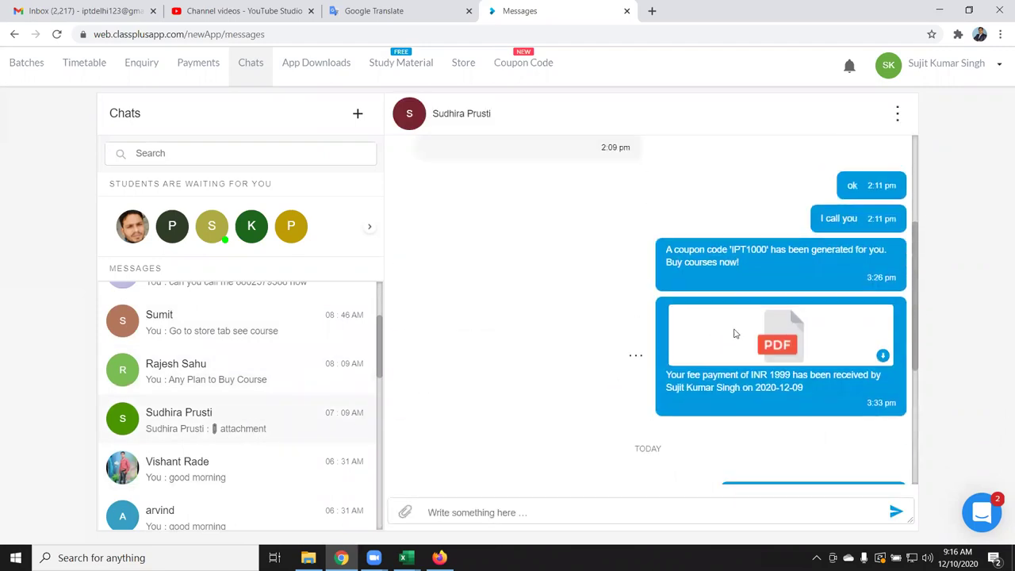
pyautogui.scroll(-3, 587, 397)
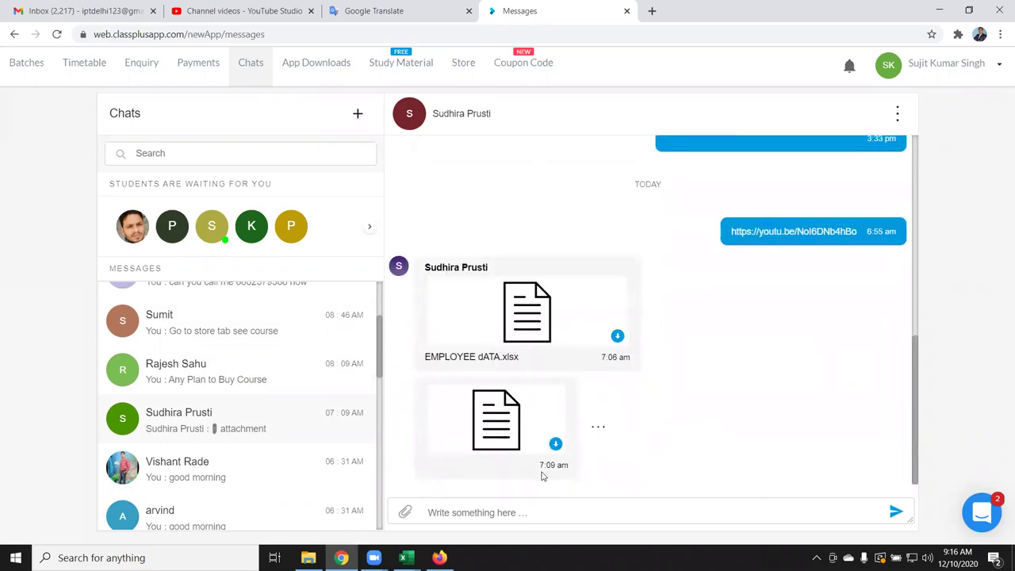
pyautogui.click(551, 331)
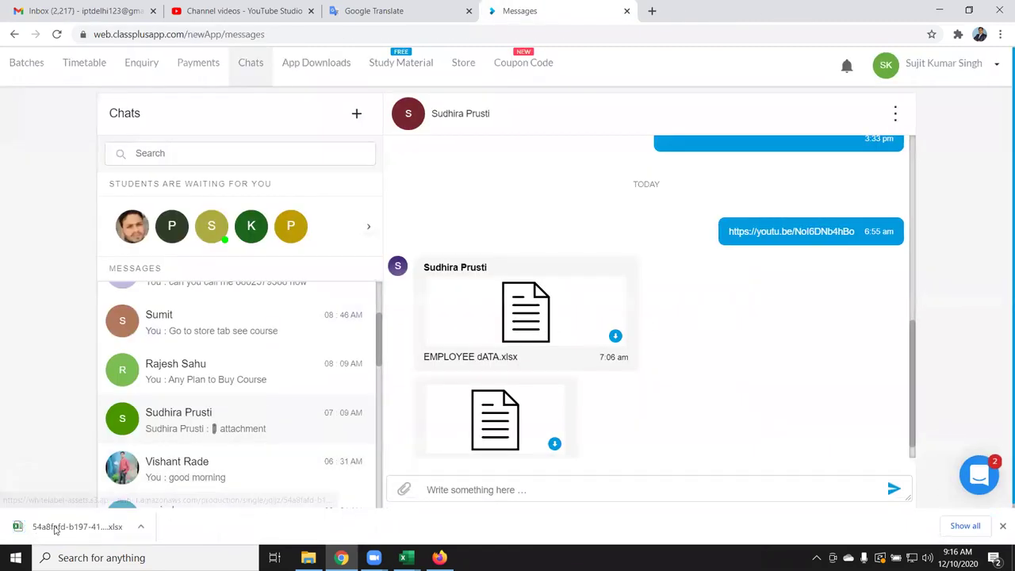
pyautogui.click(56, 529)
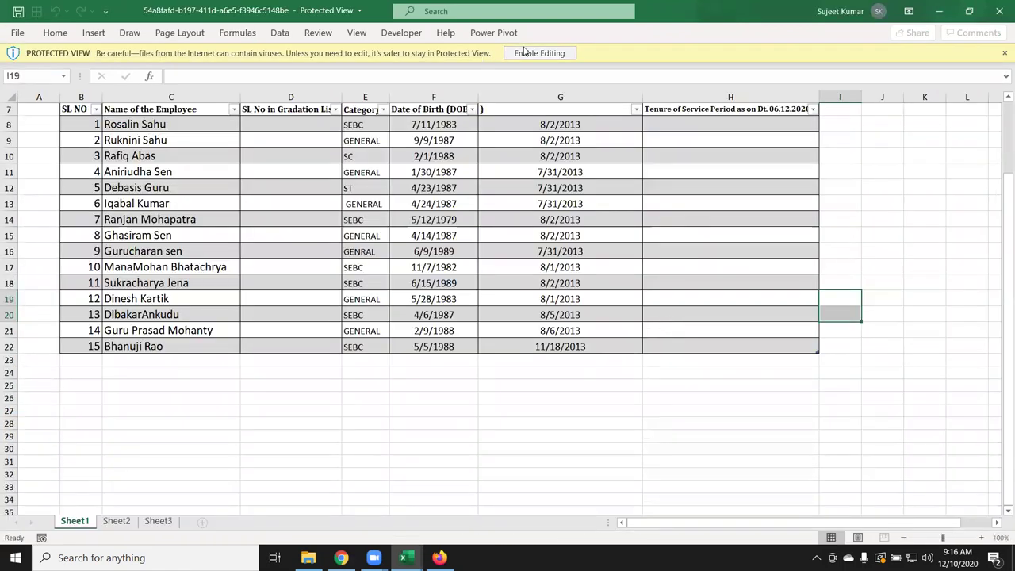
# Enable editing of the employee workbook and remove the header filter buttons with Ctrl+Shift+L.
pyautogui.click(539, 54)
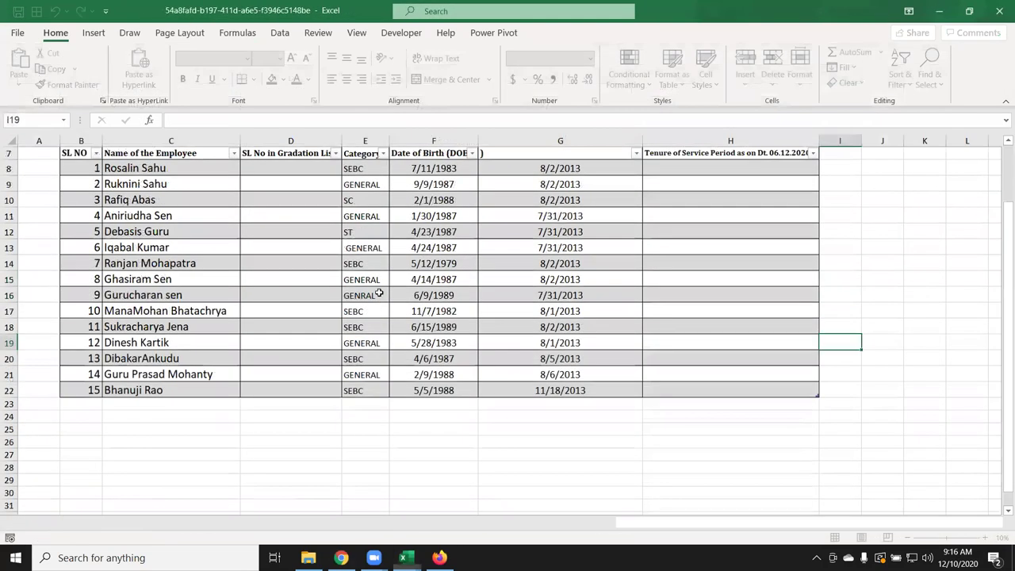
pyautogui.scroll(2, 199, 277)
pyautogui.click(193, 258)
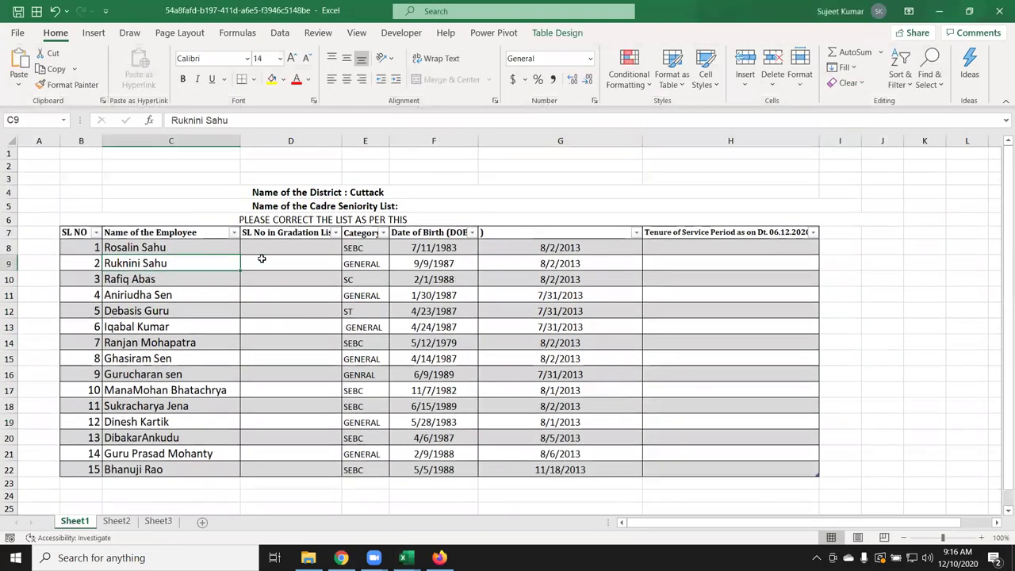
pyautogui.click(291, 232)
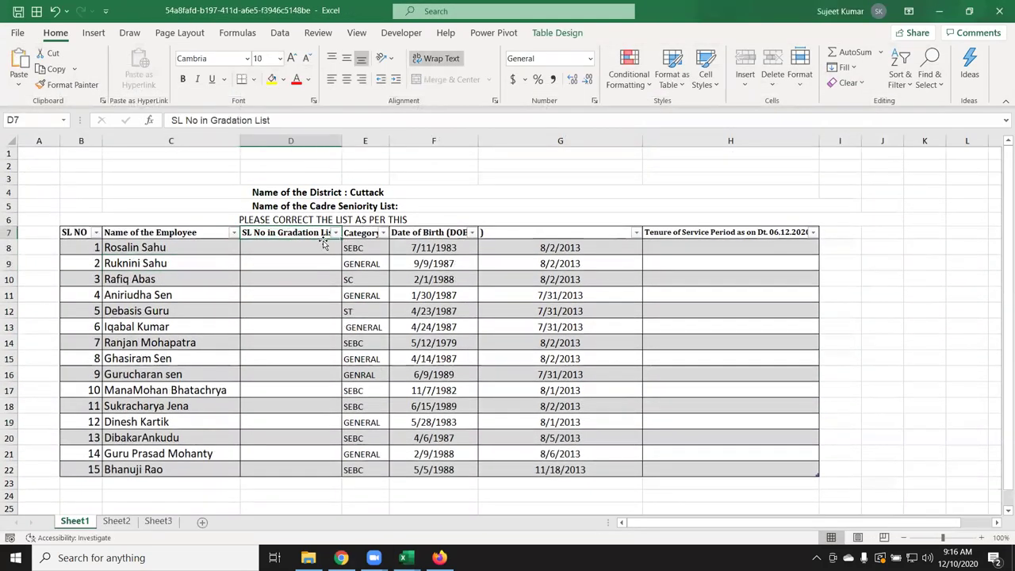
pyautogui.click(367, 233)
pyautogui.click(413, 233)
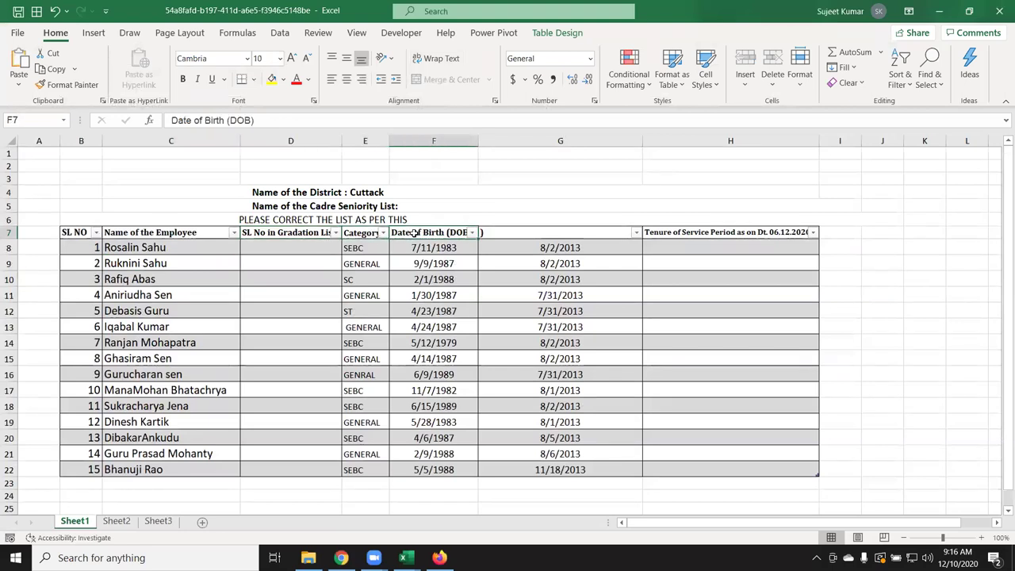
pyautogui.click(458, 244)
pyautogui.press('Up')
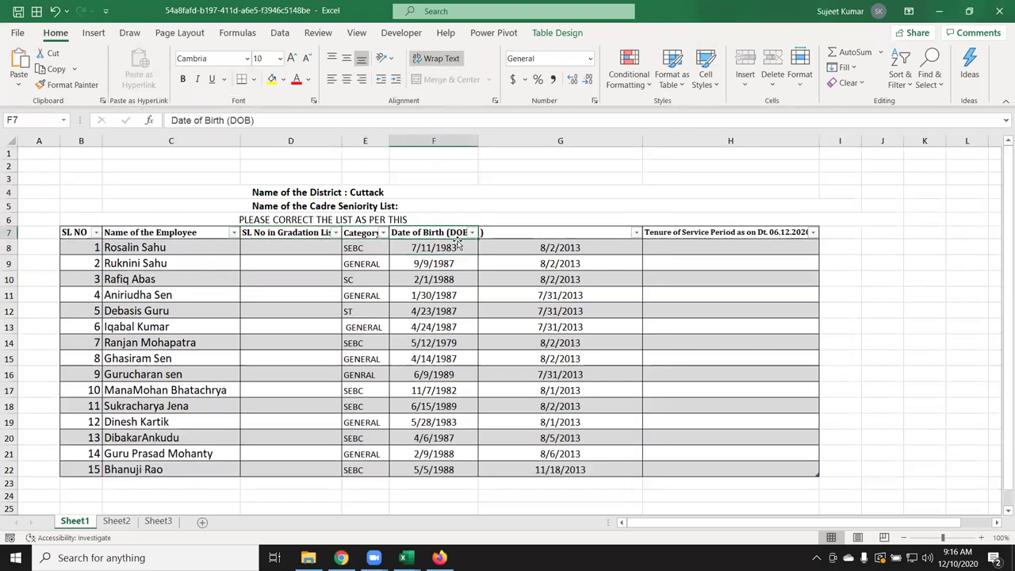
pyautogui.press('Right')
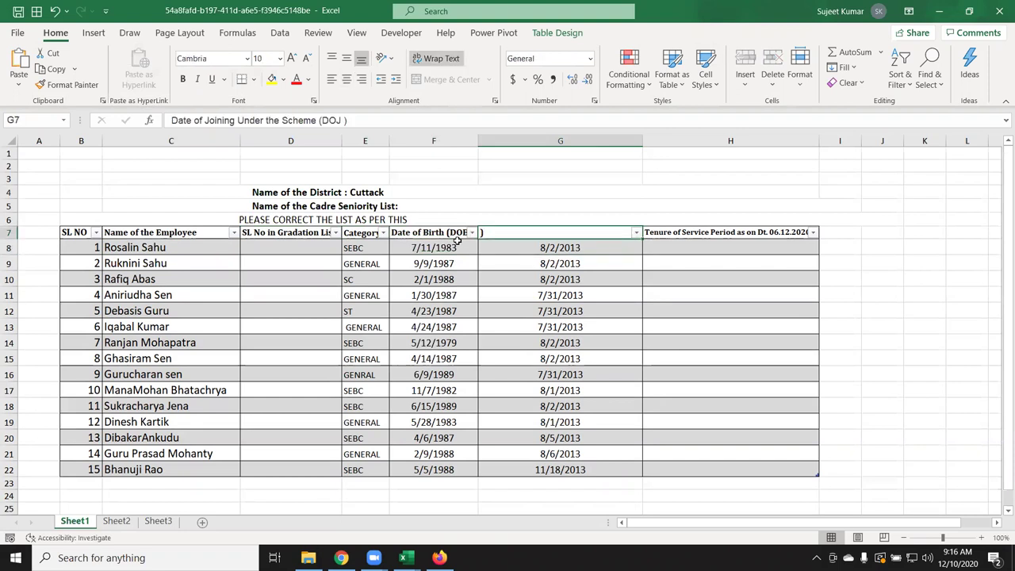
pyautogui.hotkey('ctrl', 'shift', 'l')
# Apply Wrap Text to header row B7:H7 so the full column titles show.
pyautogui.moveTo(494, 244); pyautogui.dragTo(452, 247)
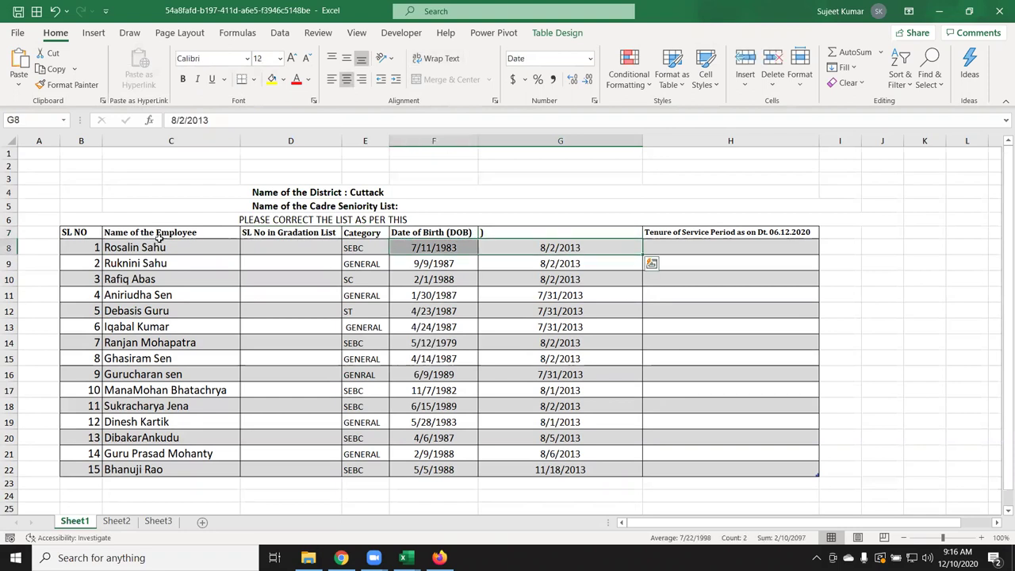
pyautogui.click(66, 232)
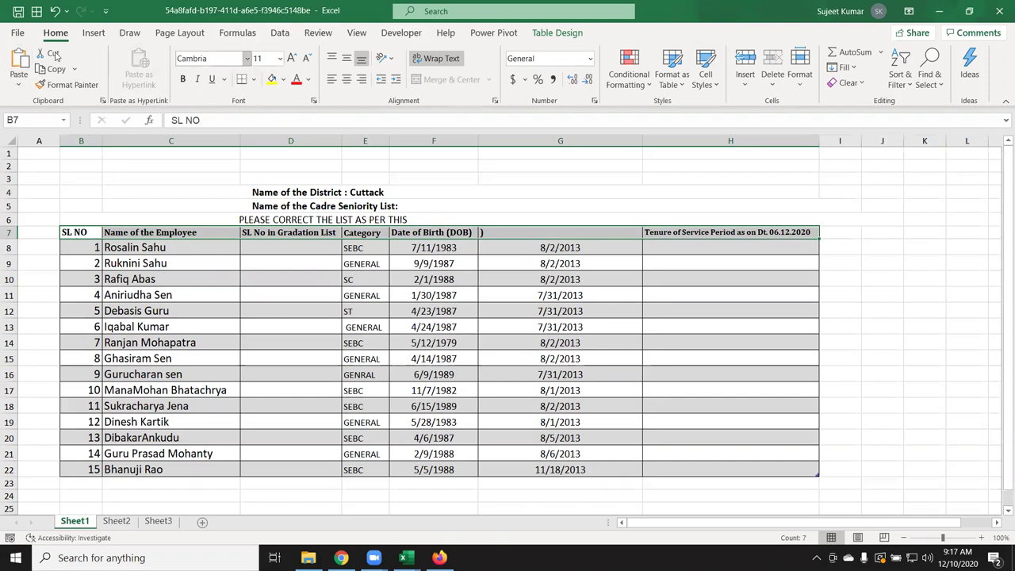
pyautogui.click(401, 35)
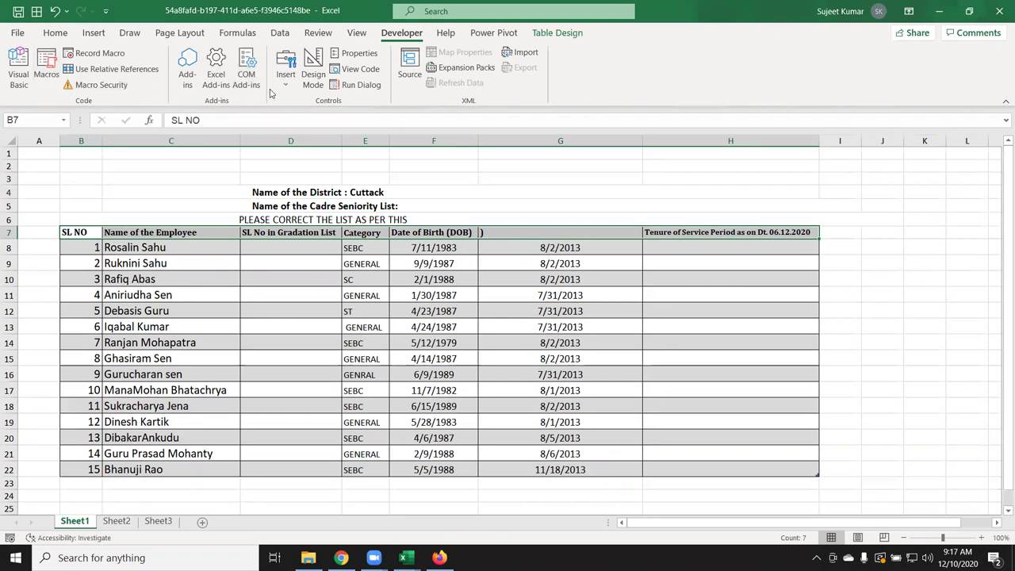
pyautogui.click(55, 33)
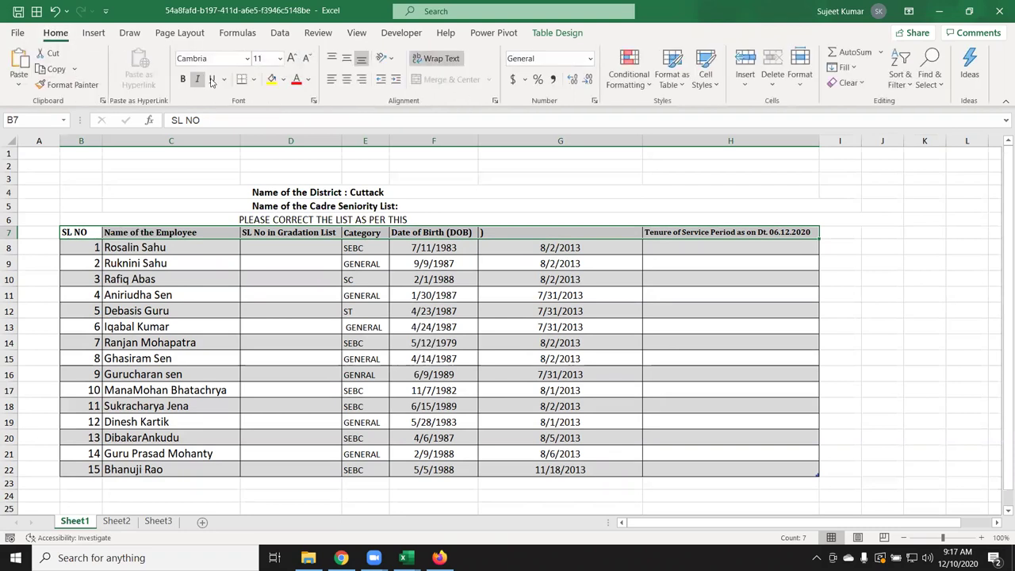
pyautogui.click(421, 63)
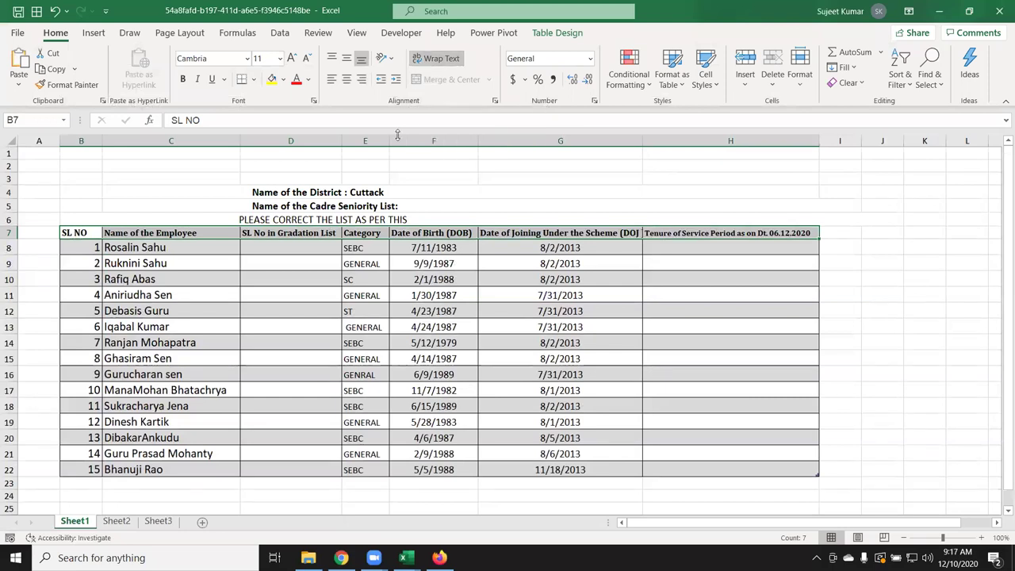
# Select the name, category, birth date and joining date columns in turn to inspect the data.
pyautogui.click(475, 330)
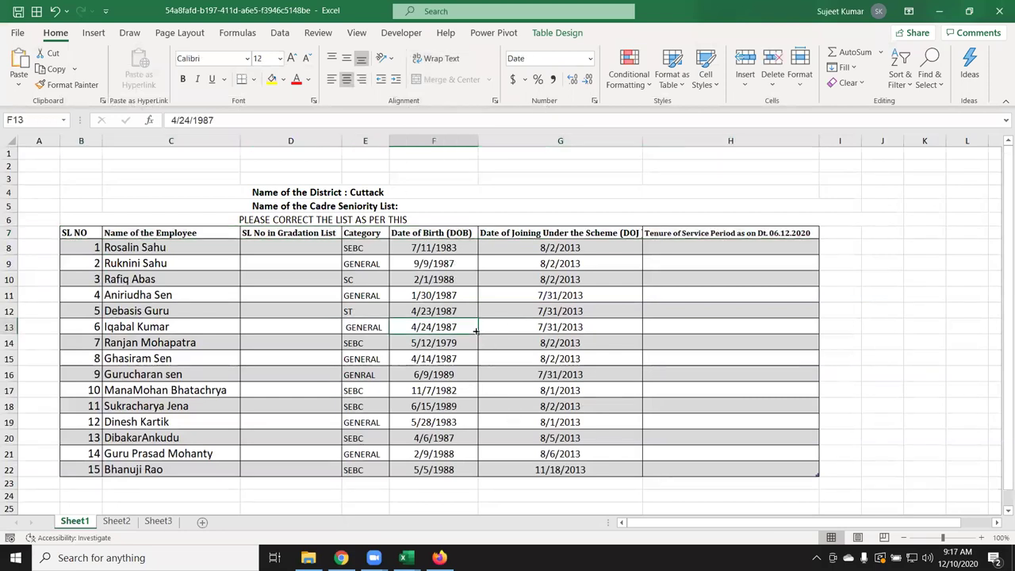
pyautogui.moveTo(132, 248); pyautogui.dragTo(158, 343)
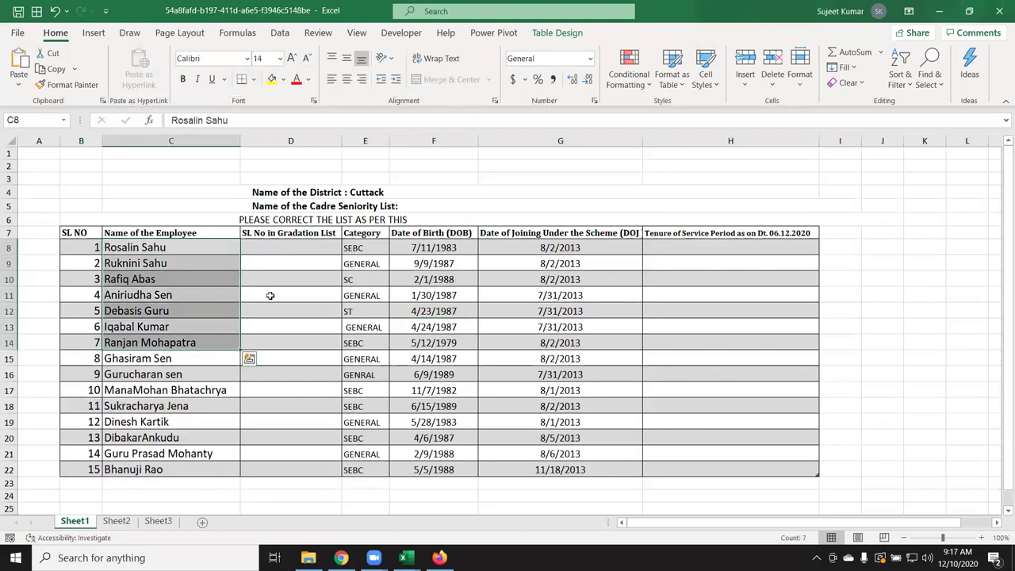
pyautogui.moveTo(365, 246); pyautogui.dragTo(358, 356)
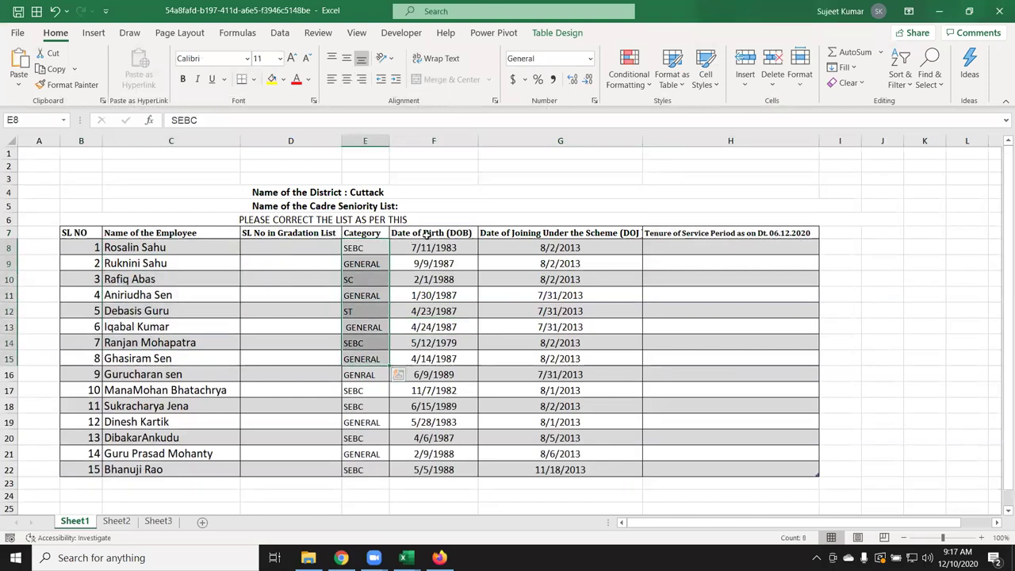
pyautogui.moveTo(427, 238); pyautogui.dragTo(424, 376)
pyautogui.moveTo(539, 248); pyautogui.dragTo(552, 399)
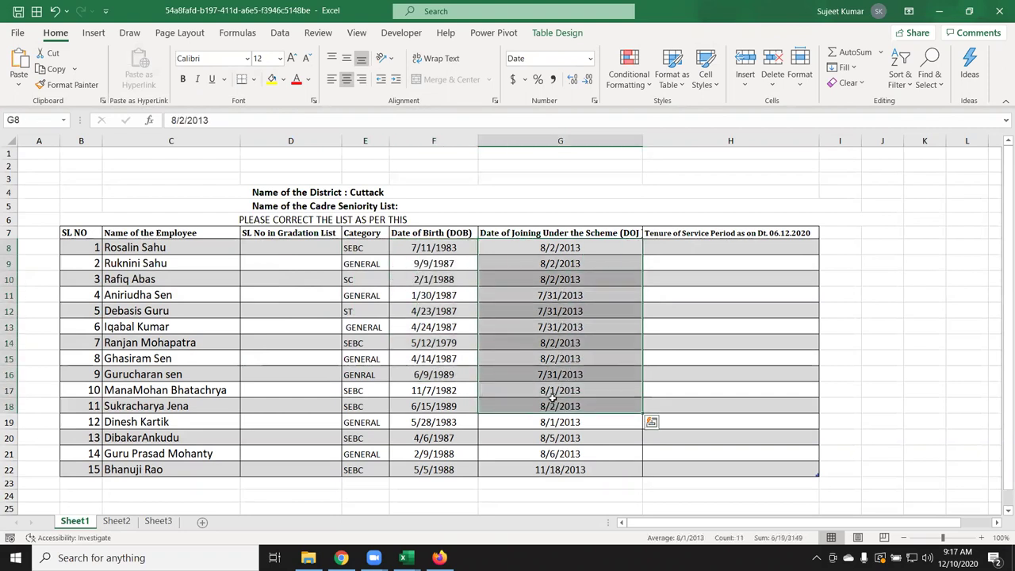
pyautogui.moveTo(558, 469); pyautogui.dragTo(554, 249)
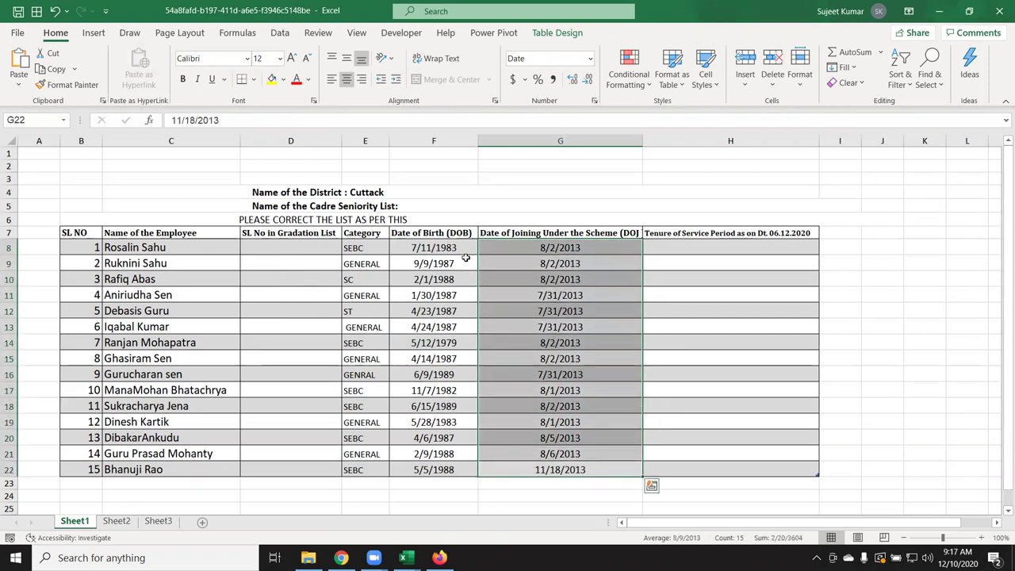
pyautogui.moveTo(459, 249); pyautogui.dragTo(447, 325)
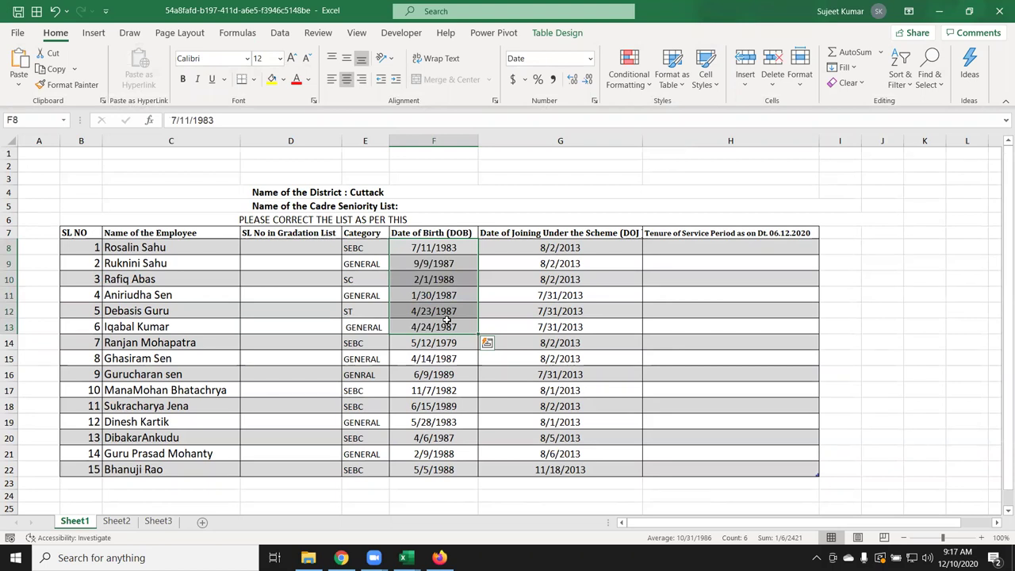
pyautogui.moveTo(212, 250); pyautogui.dragTo(473, 250)
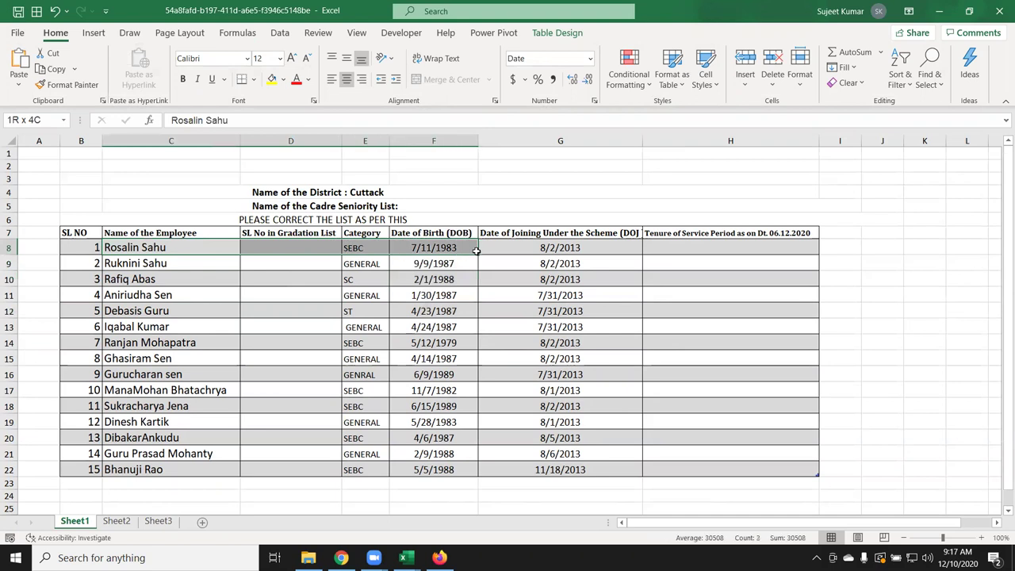
# Select the whole table B7:H22, from the header row to the last employee.
pyautogui.click(153, 235)
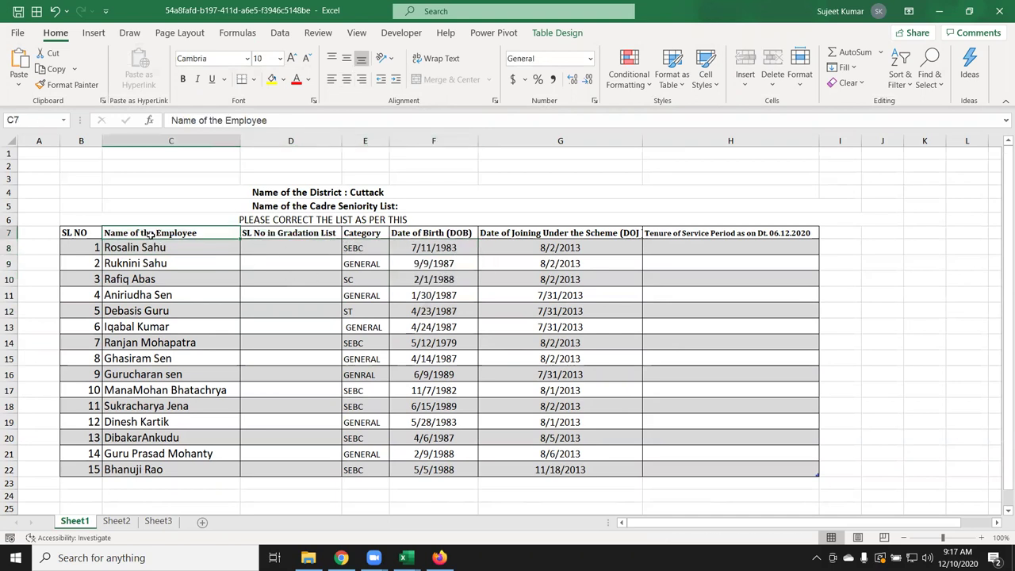
pyautogui.press('Left')
pyautogui.hotkey('shift', 'Right')
pyautogui.hotkey('shift', 'Right')
pyautogui.hotkey('shift', 'Right')
pyautogui.hotkey('shift', 'Right')
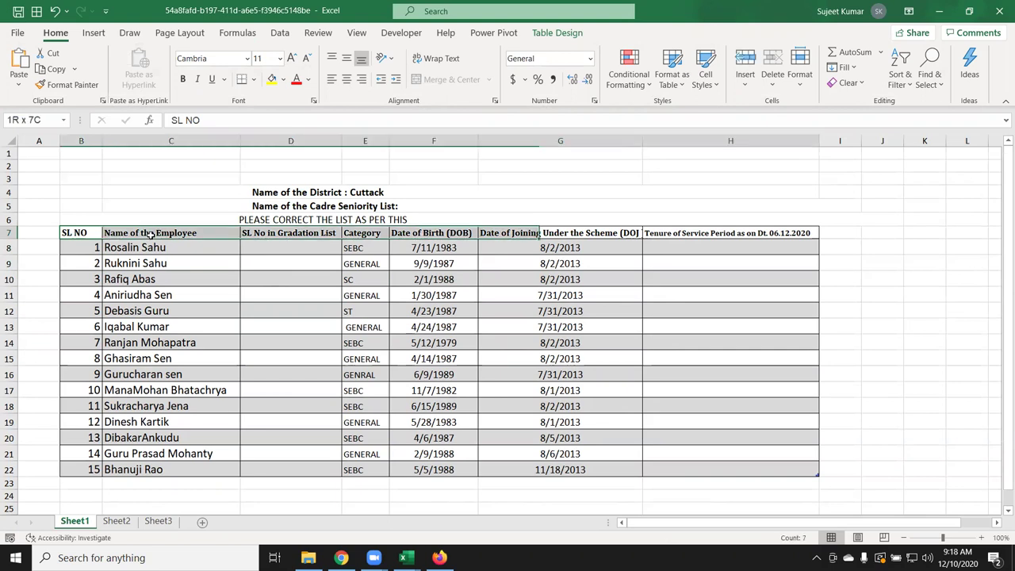
pyautogui.hotkey('shift', 'Right')
pyautogui.hotkey('shift', 'Right')
pyautogui.hotkey('ctrl', 'shift', 'Down')
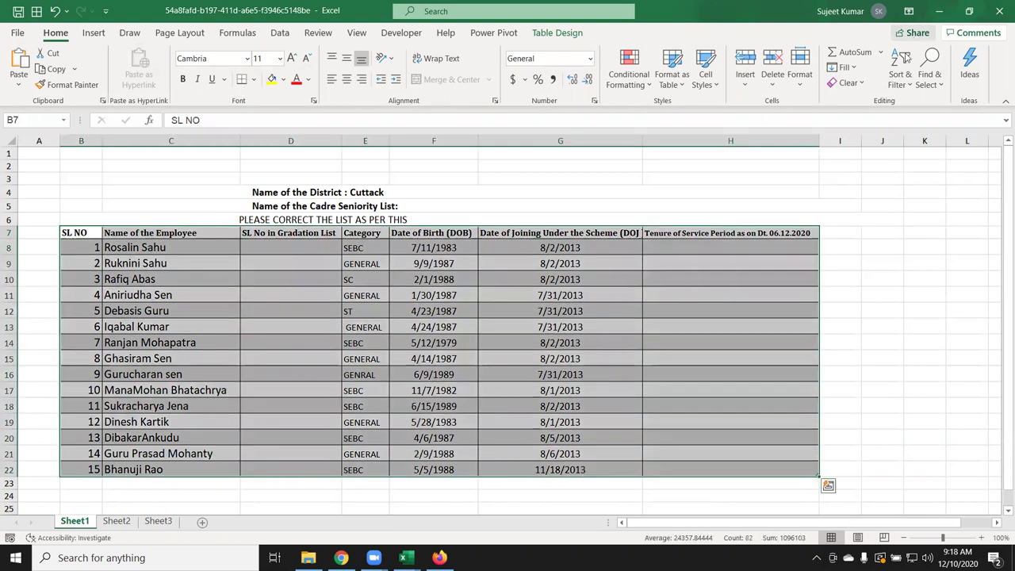
# In Custom Sort, set Date of Joining Under the Scheme as the primary sort column.
pyautogui.click(906, 84)
pyautogui.click(919, 135)
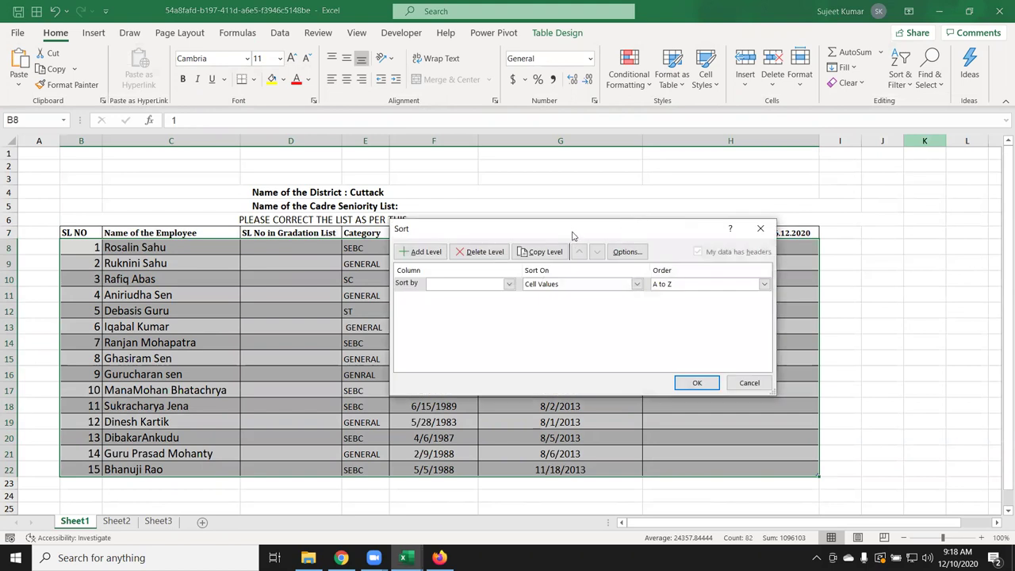
pyautogui.moveTo(572, 236); pyautogui.dragTo(626, 328)
pyautogui.click(513, 378)
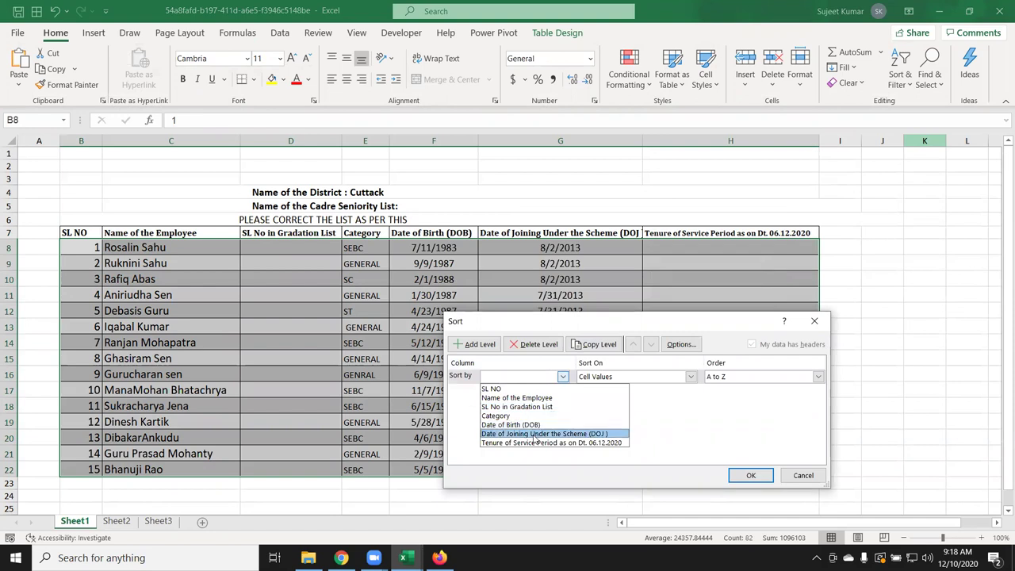
pyautogui.click(534, 435)
# Add Date of Birth (DOB) as the second level, order joining dates Newest to Oldest, and apply.
pyautogui.click(474, 344)
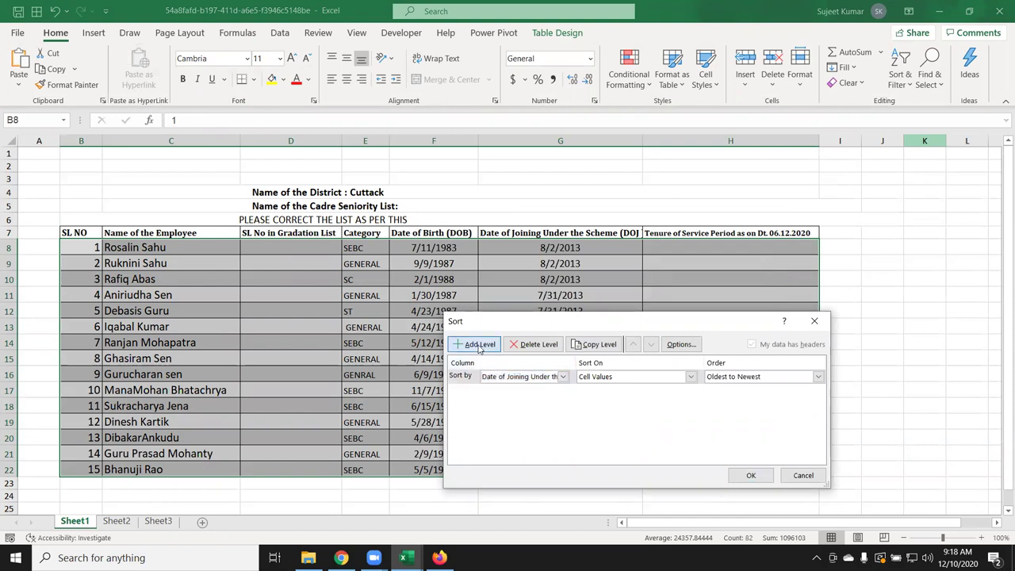
pyautogui.click(497, 390)
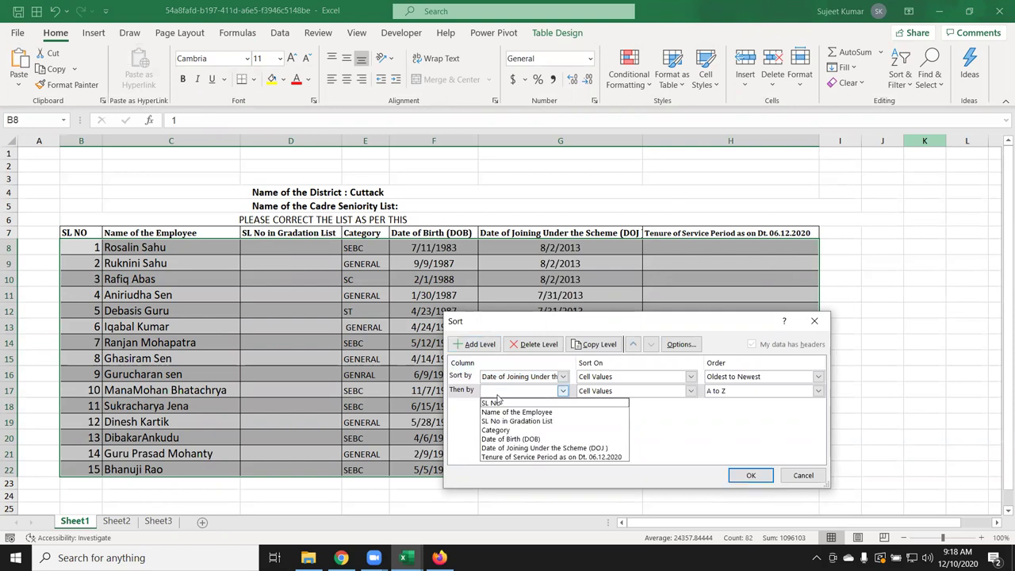
pyautogui.click(542, 438)
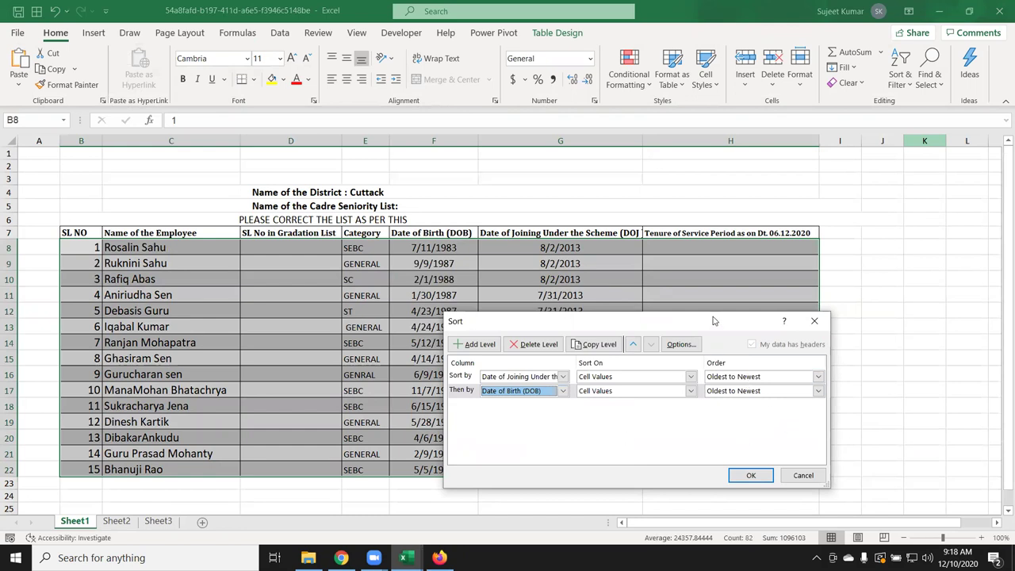
pyautogui.moveTo(712, 326); pyautogui.dragTo(629, 401)
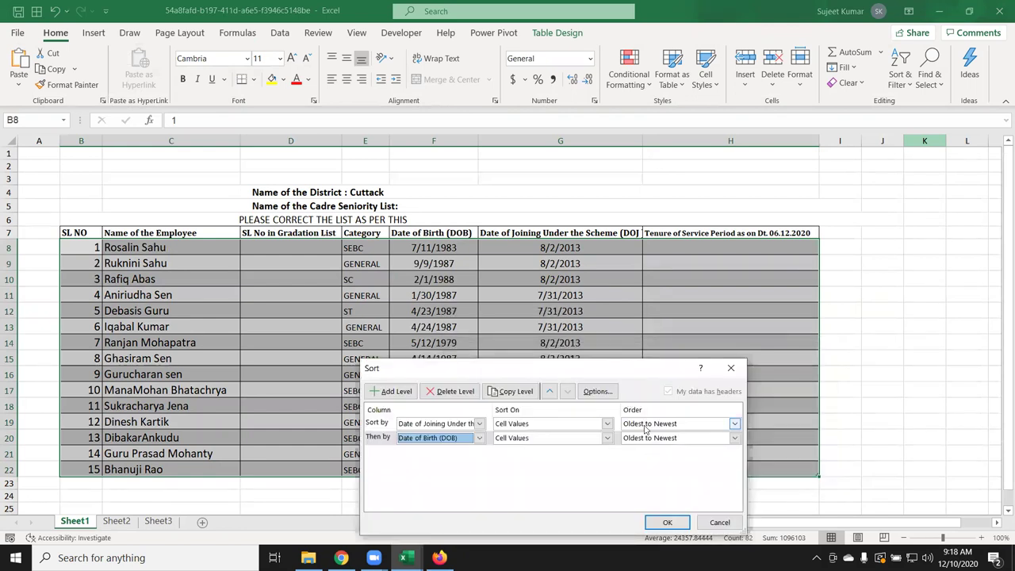
pyautogui.click(645, 426)
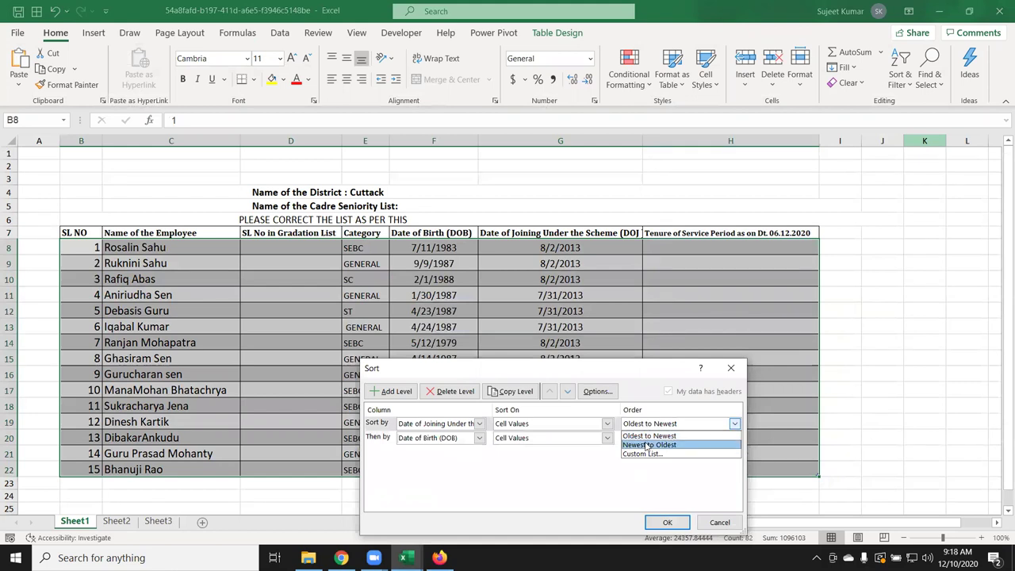
pyautogui.click(646, 445)
pyautogui.moveTo(586, 373); pyautogui.dragTo(826, 343)
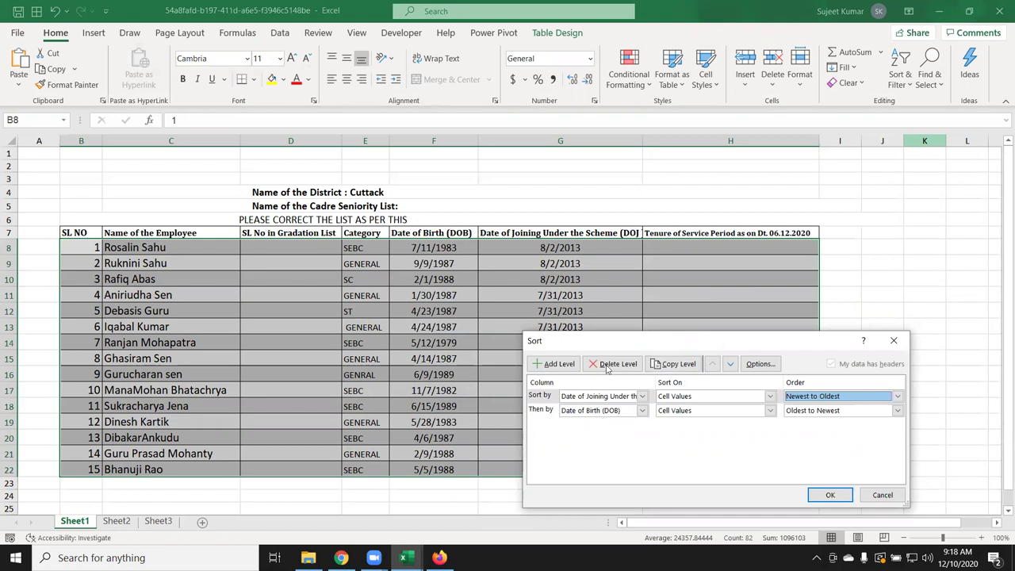
pyautogui.click(718, 495)
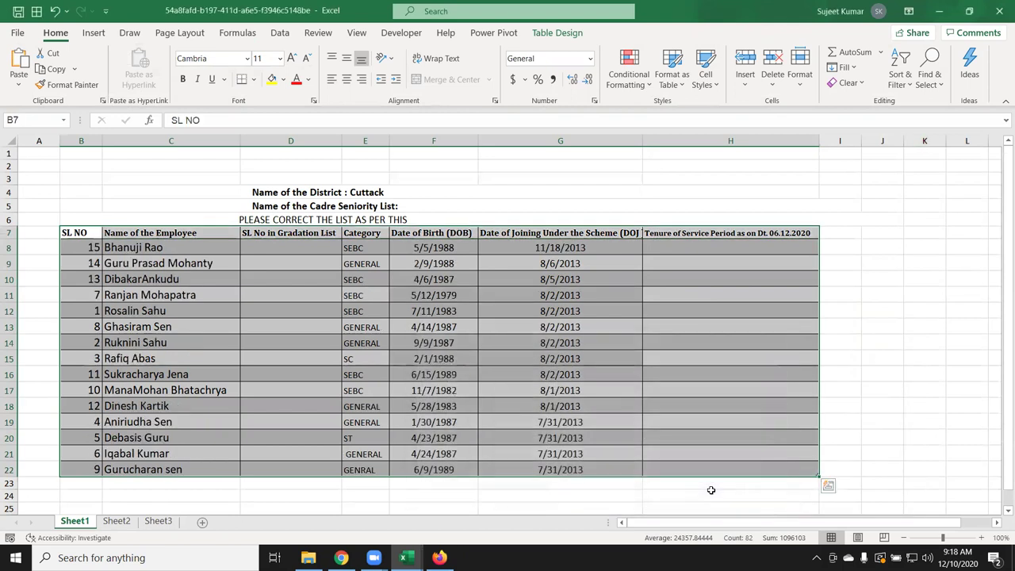
# Review the dates of birth in the top sorted rows.
pyautogui.click(494, 323)
pyautogui.click(579, 245)
pyautogui.click(448, 248)
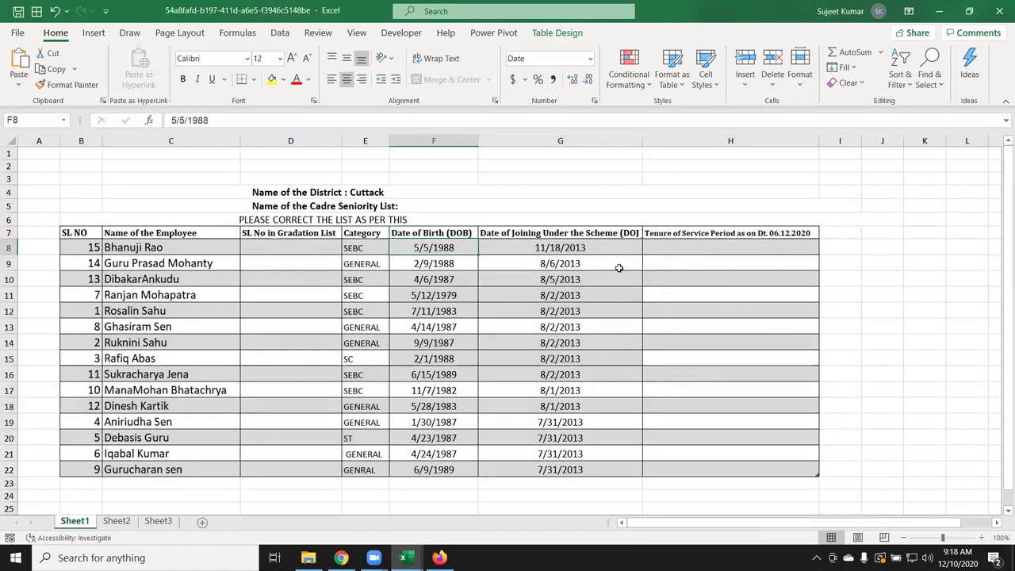
pyautogui.press('Down')
pyautogui.press('Down')
pyautogui.press('Down')
pyautogui.press('Down')
pyautogui.press('Down')
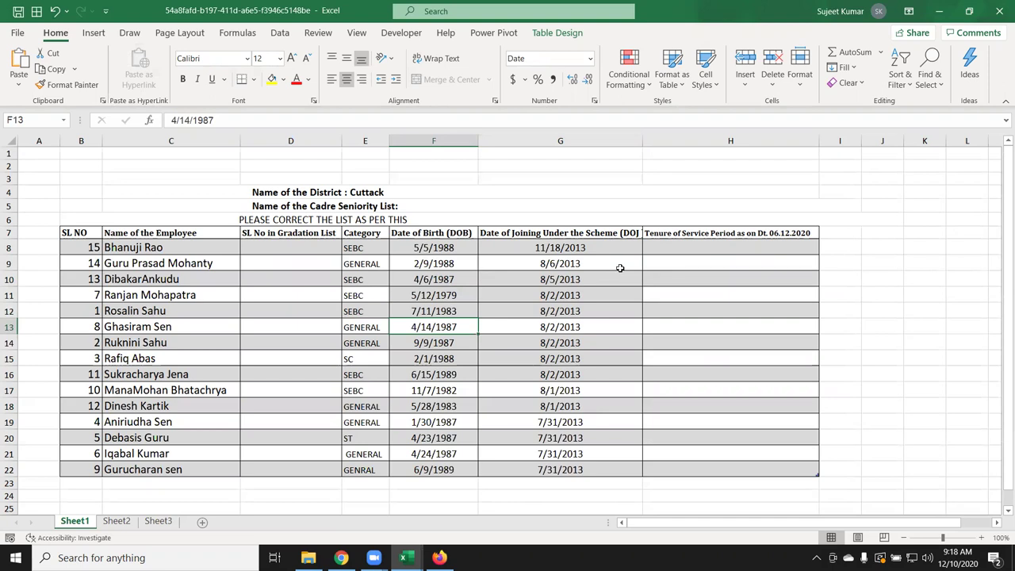
pyautogui.click(117, 523)
# Enter the header 'Name' and 'Puja' in A2, then fill the name down column A.
pyautogui.write('Name')
pyautogui.press('Return')
pyautogui.write('Puja')
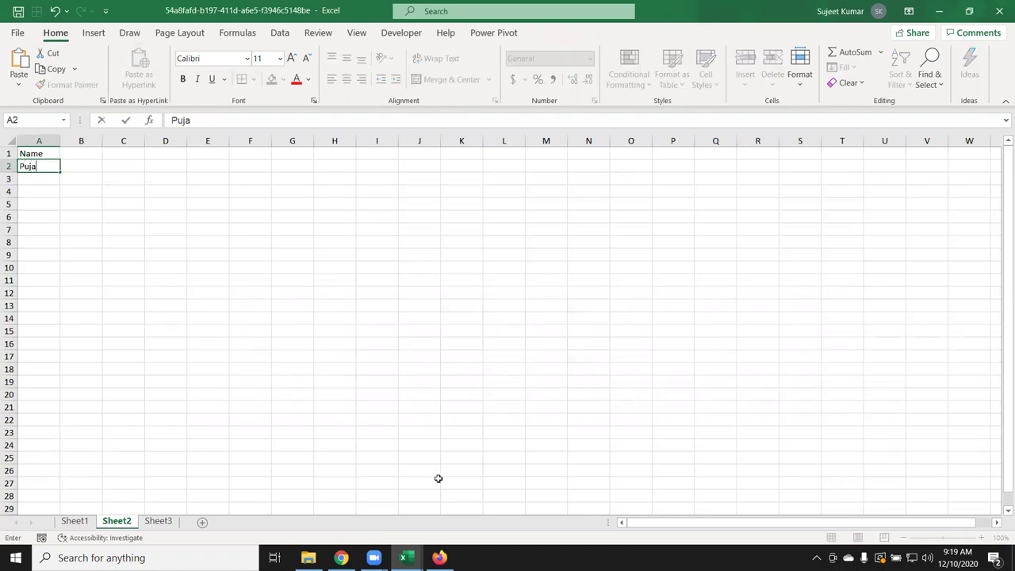
pyautogui.click(106, 205)
pyautogui.click(33, 165)
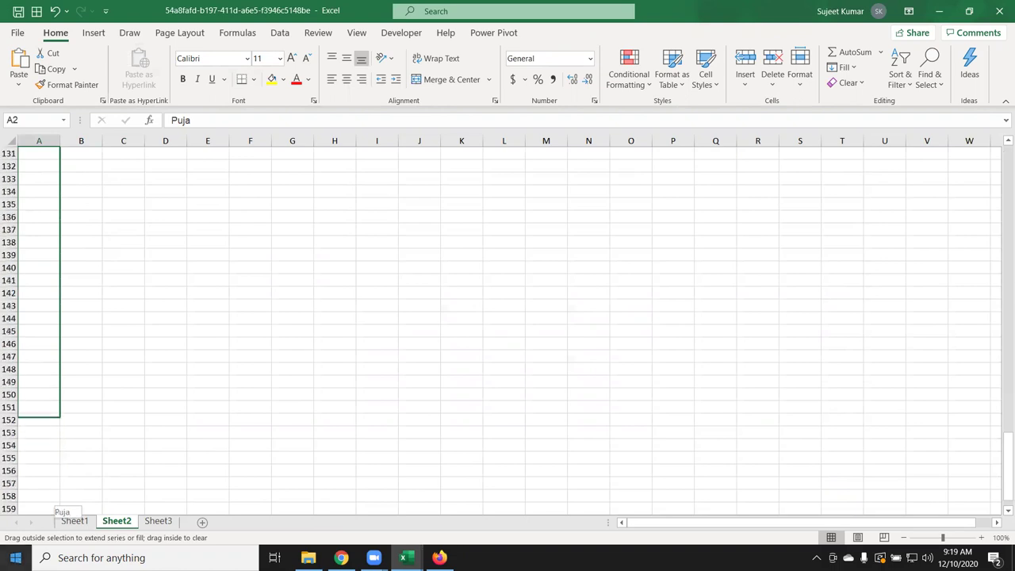
pyautogui.moveTo(53, 199); pyautogui.dragTo(32, 498)
pyautogui.hotkey('ctrl', 'Home')
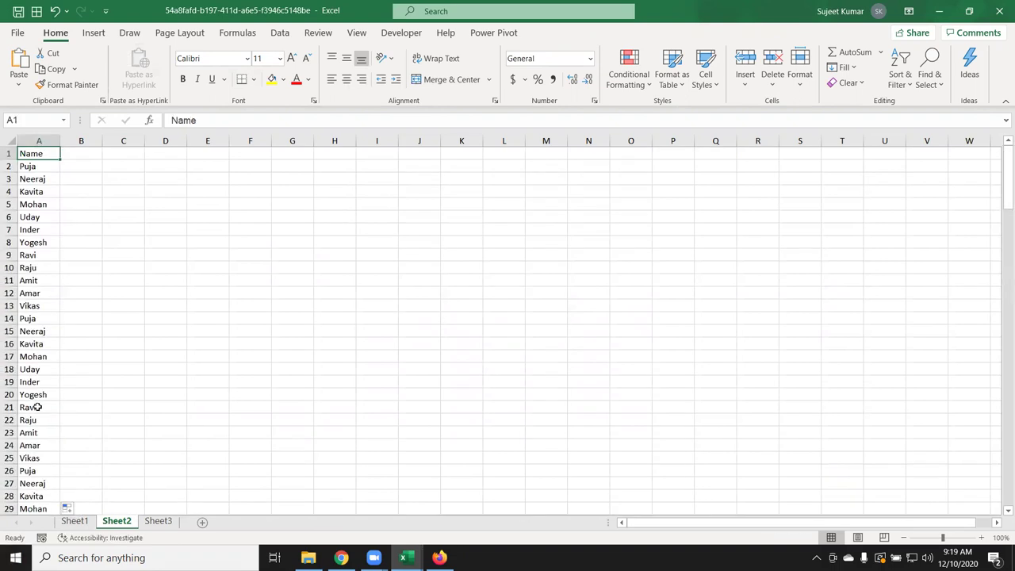
# Add a 'Date' header in B1 with 1-Jan in B2, and fill daily dates down beside the names.
pyautogui.press('Right')
pyautogui.write('Date')
pyautogui.press('Return')
pyautogui.write('1/')
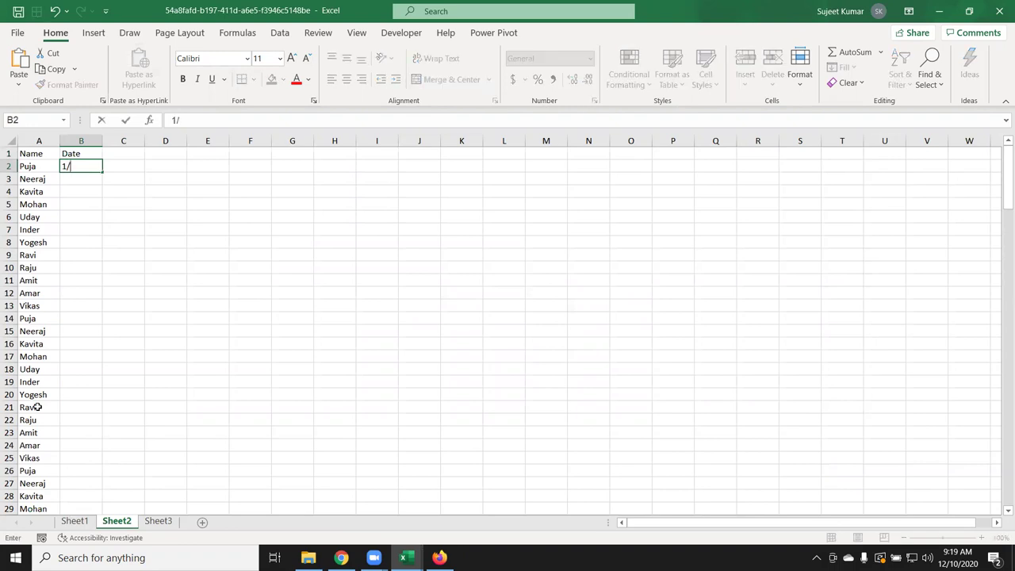
pyautogui.click(115, 250)
pyautogui.click(78, 163)
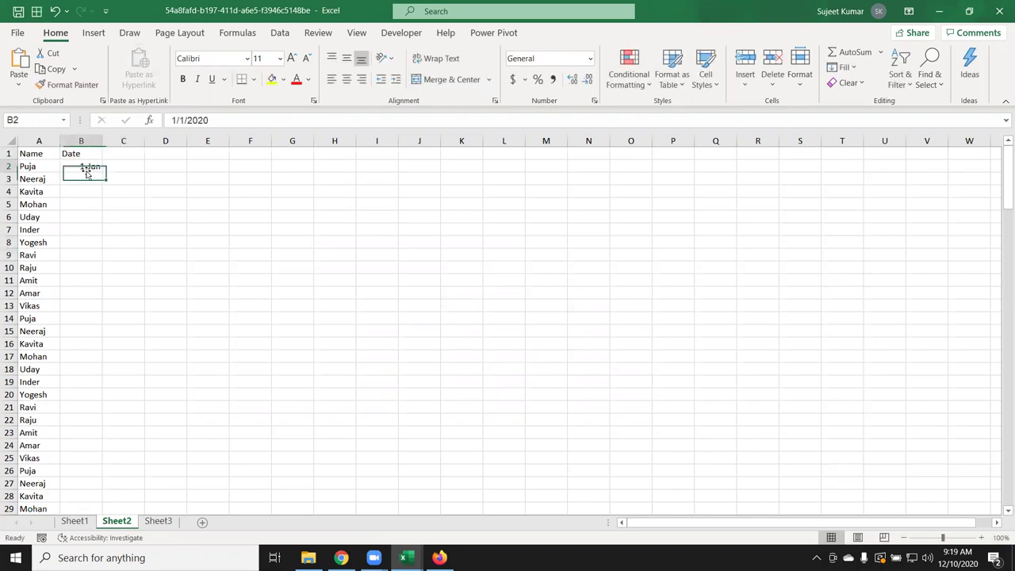
pyautogui.click(106, 173)
pyautogui.click(91, 166)
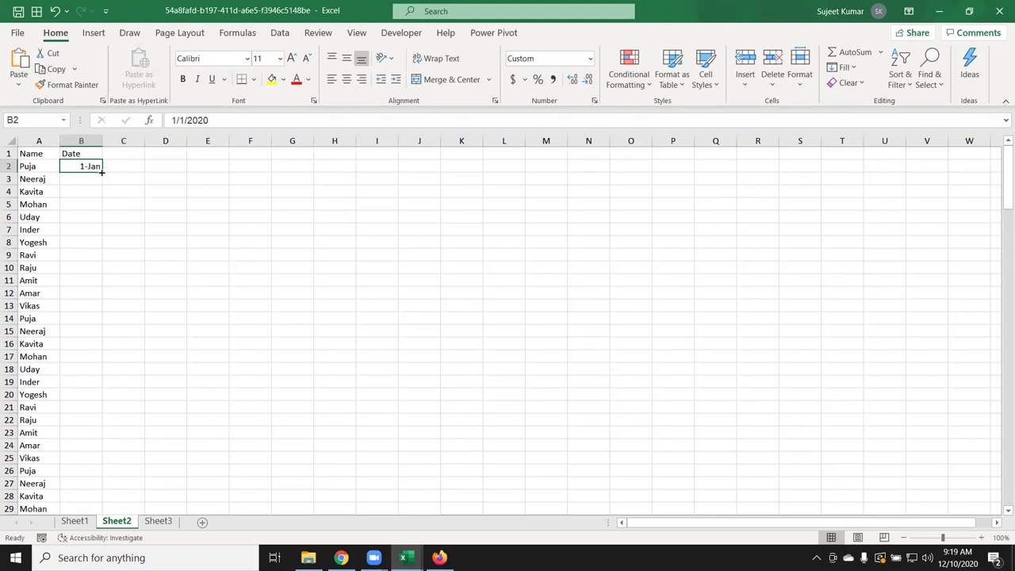
pyautogui.doubleClick(102, 172)
pyautogui.click(129, 151)
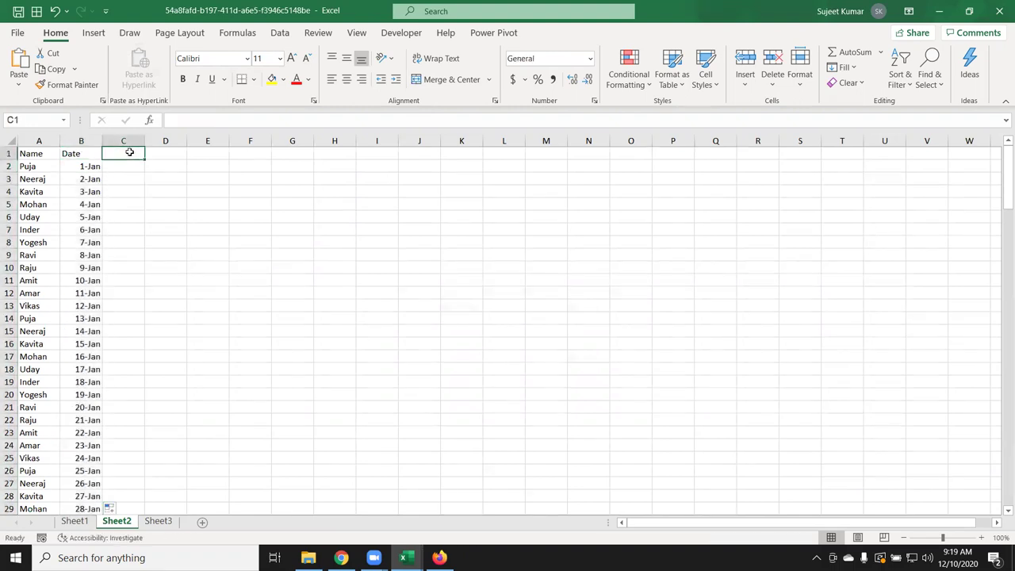
# Rename the B1 header to 'DOJ'.
pyautogui.press('Left')
pyautogui.write('D')
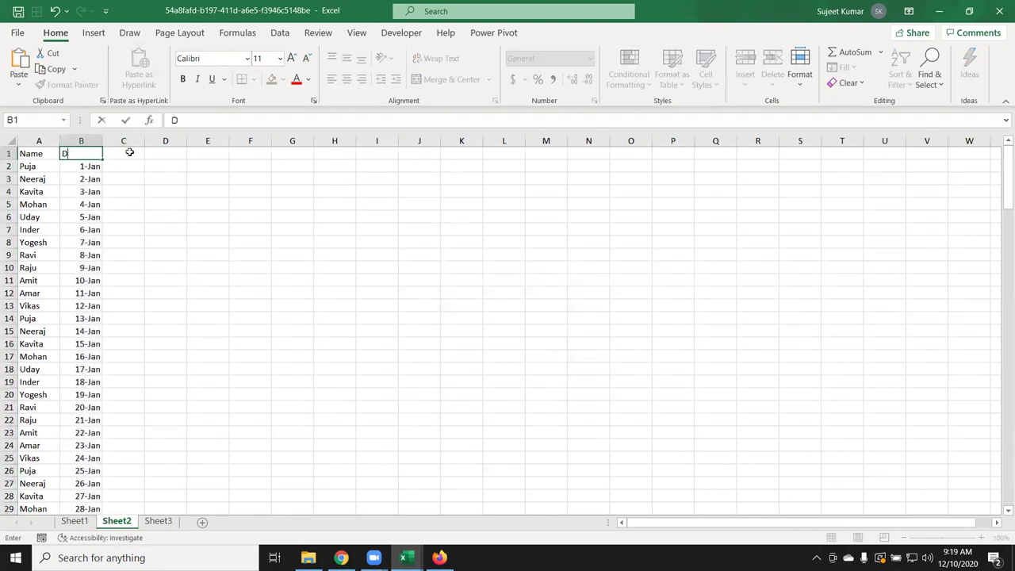
pyautogui.write('O')
pyautogui.write('J')
pyautogui.press('Tab')
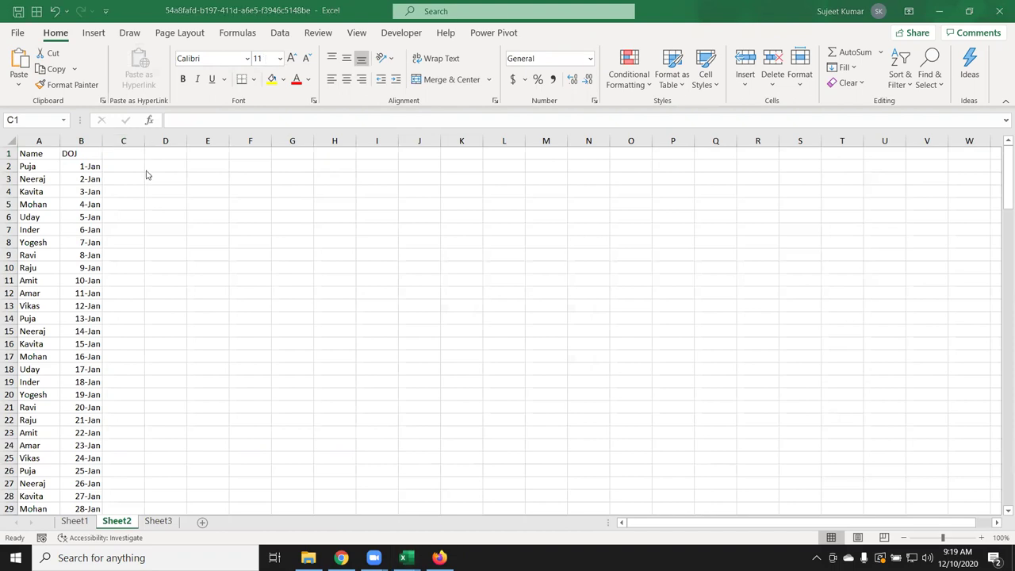
pyautogui.click(116, 154)
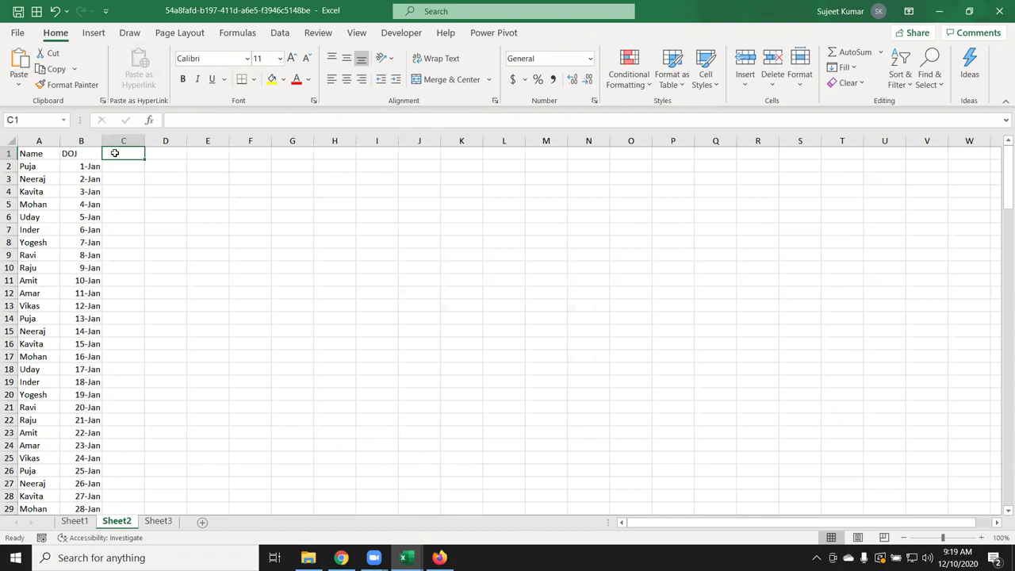
# Type the 'DOB' header into C1.
pyautogui.write('B')
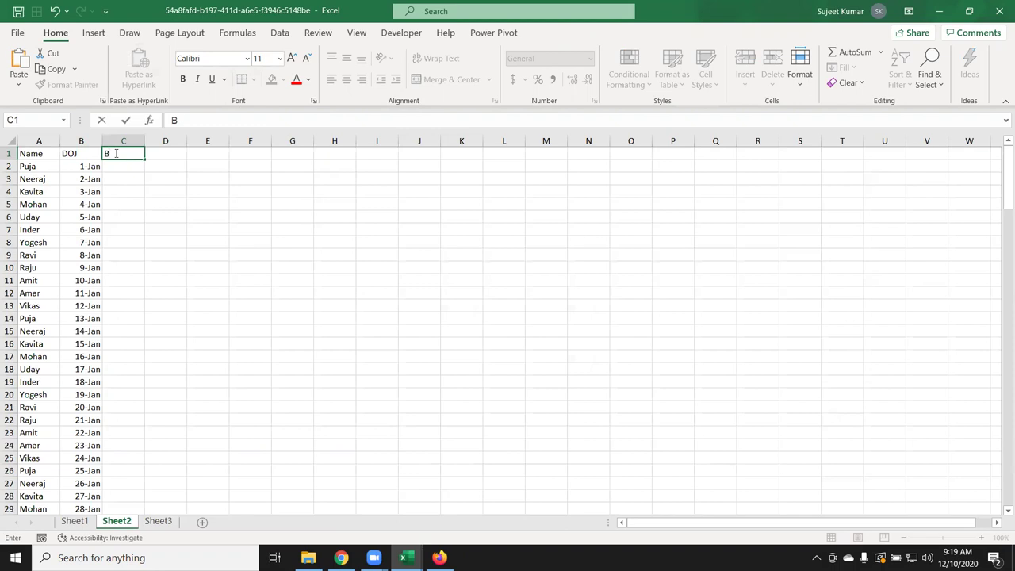
pyautogui.press('BackSpace')
pyautogui.write('DB')
pyautogui.write('OB')
pyautogui.press('Return')
# Enter =B2 in B3 and paste that formula into the next cells of column B.
pyautogui.press('Left')
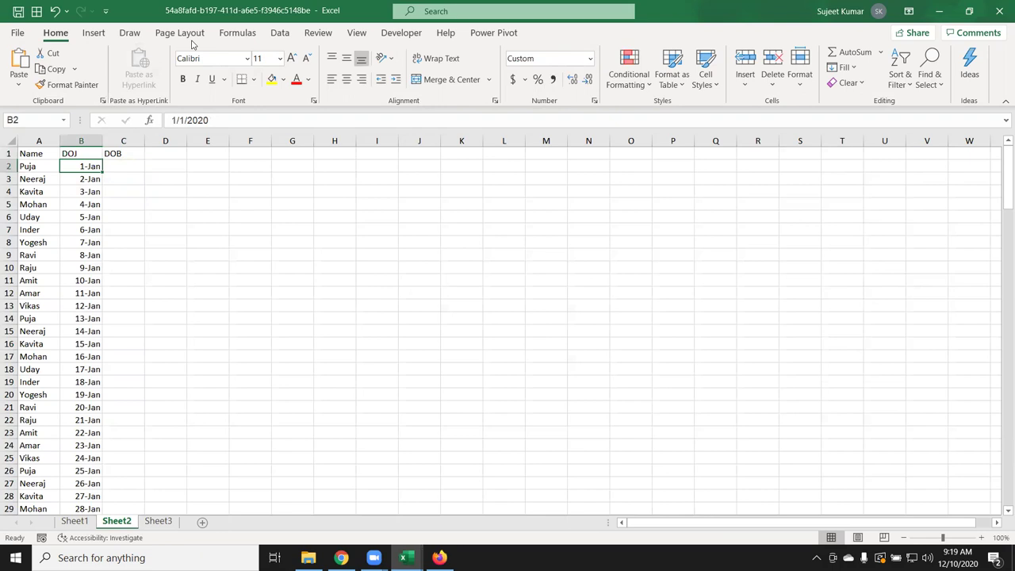
pyautogui.press('Right')
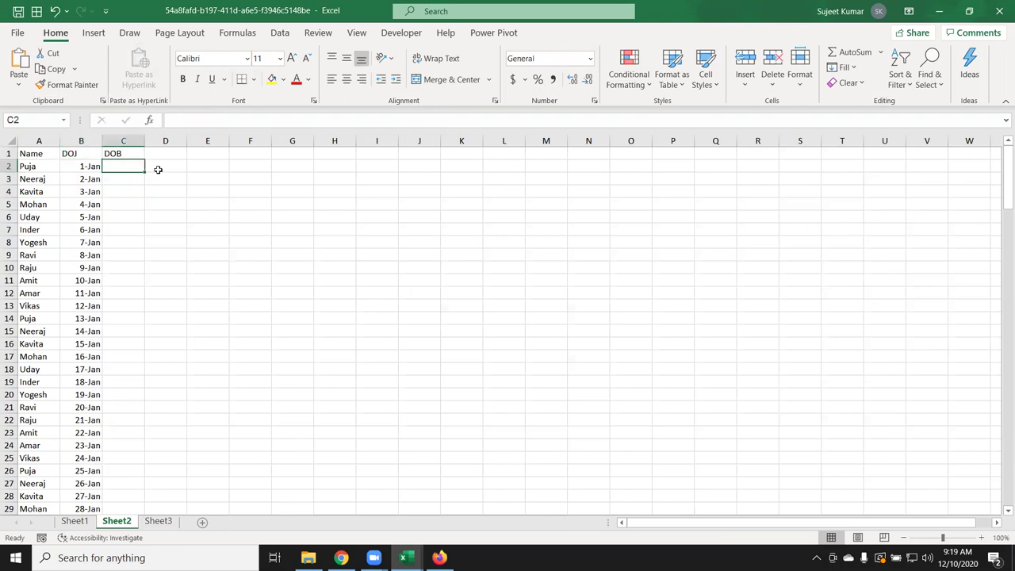
pyautogui.press('Down')
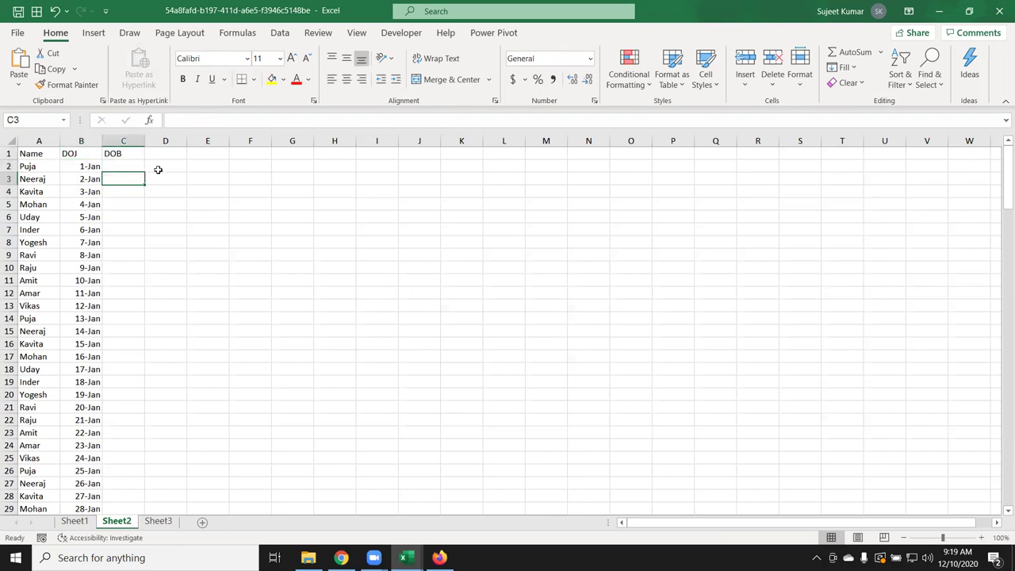
pyautogui.press('Left')
pyautogui.write('=')
pyautogui.press('Up')
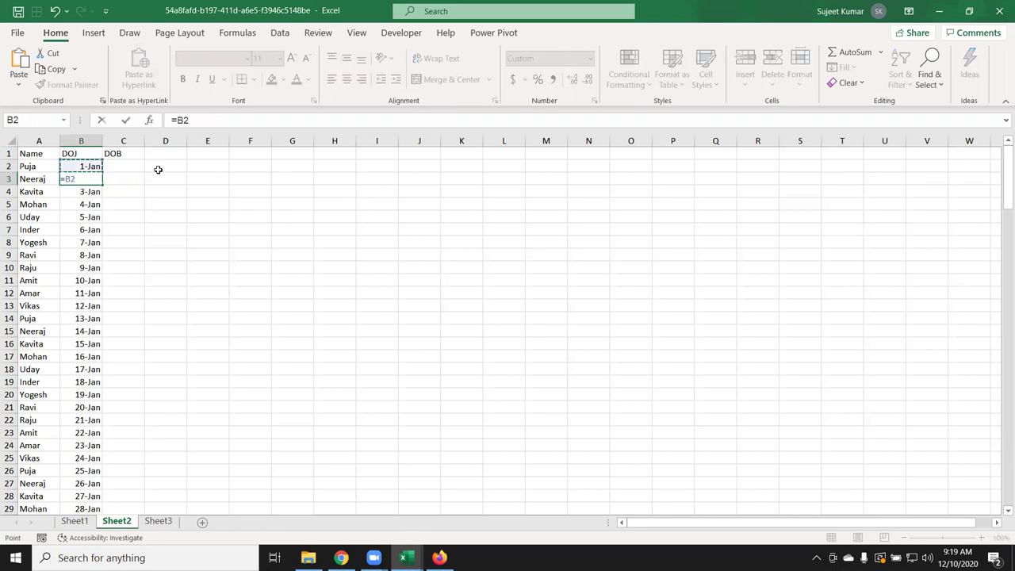
pyautogui.press('Return')
pyautogui.press('Up')
pyautogui.hotkey('ctrl', 'c')
pyautogui.hotkey('shift', 'Down')
pyautogui.hotkey('shift', 'Down')
pyautogui.hotkey('shift', 'Down')
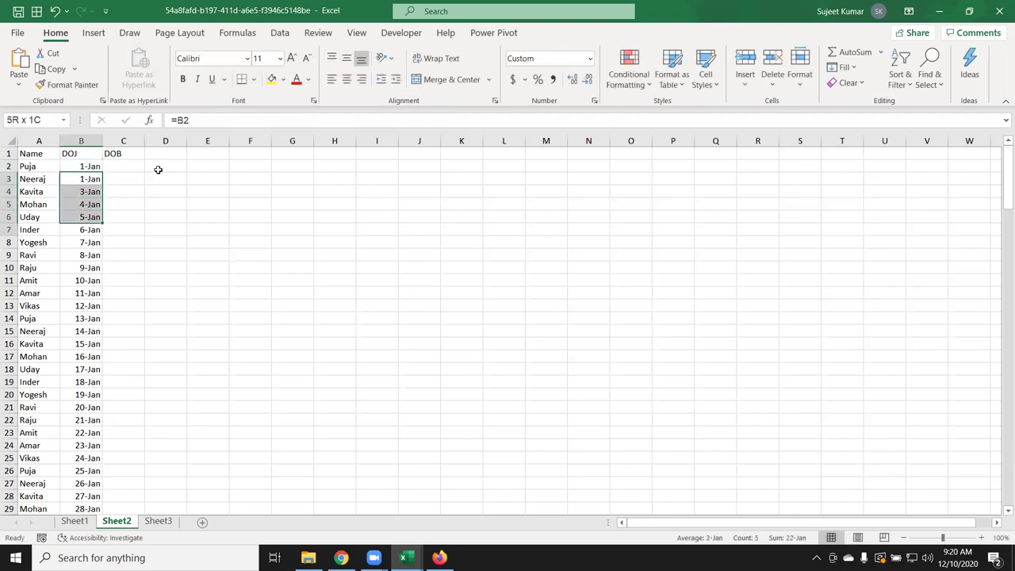
pyautogui.hotkey('shift', 'Down')
pyautogui.hotkey('shift', 'Down')
pyautogui.hotkey('shift', 'Down')
pyautogui.hotkey('ctrl', 'v')
pyautogui.press('Escape')
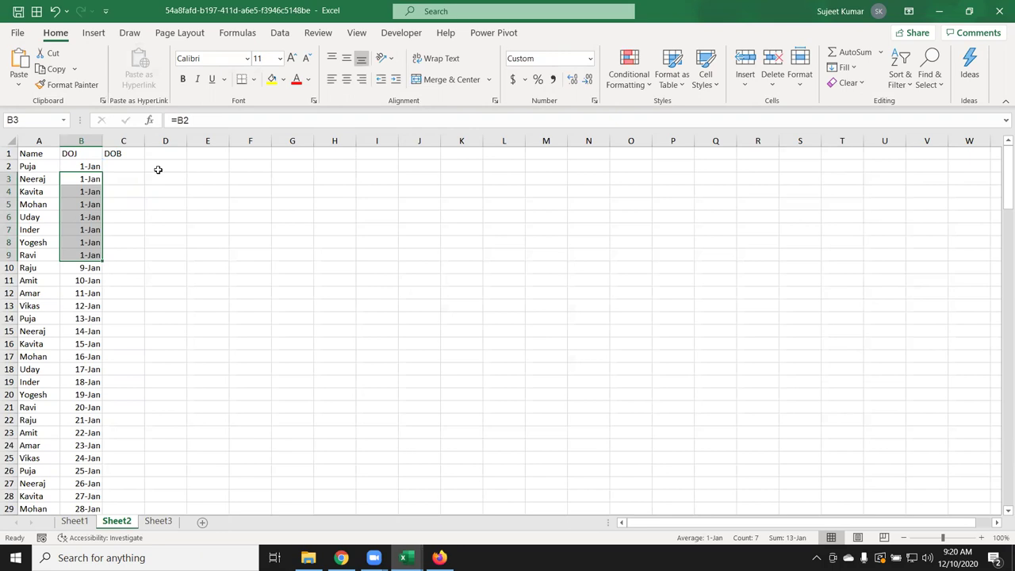
# Enter =B2+1 in B11, move it into B10, and fill it down the DOJ column.
pyautogui.hotkey('ctrl', 'Down')
pyautogui.hotkey('ctrl', 'Up')
pyautogui.press('Down')
pyautogui.press('Down')
pyautogui.press('Down')
pyautogui.press('Down')
pyautogui.press('Down')
pyautogui.press('Down')
pyautogui.write('=')
pyautogui.press('Up')
pyautogui.press('Up')
pyautogui.press('Up')
pyautogui.press('Up')
pyautogui.press('Up')
pyautogui.press('Up')
pyautogui.press('Up')
pyautogui.press('Up')
pyautogui.write('+1')
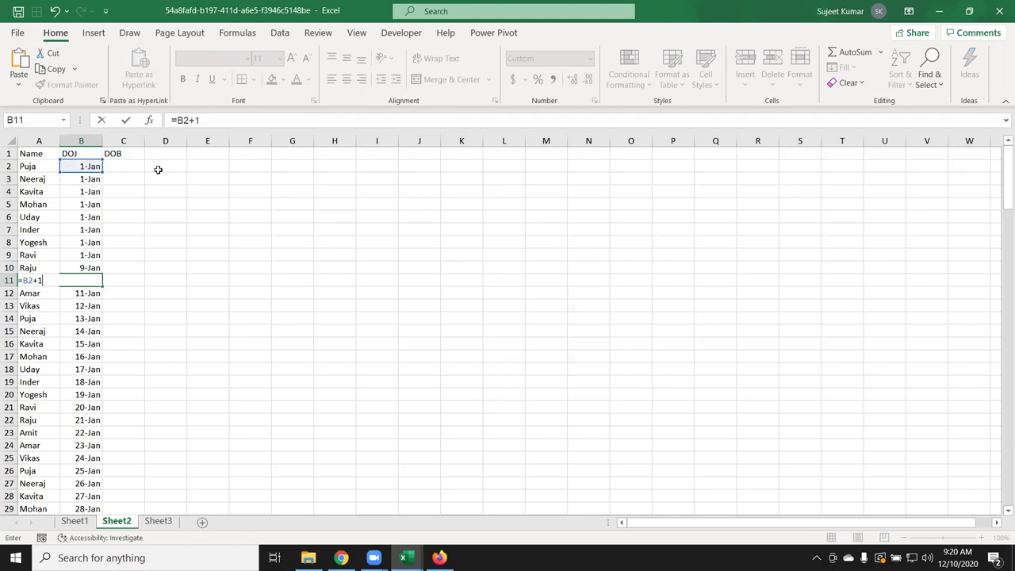
pyautogui.hotkey('ctrl', 'Return')
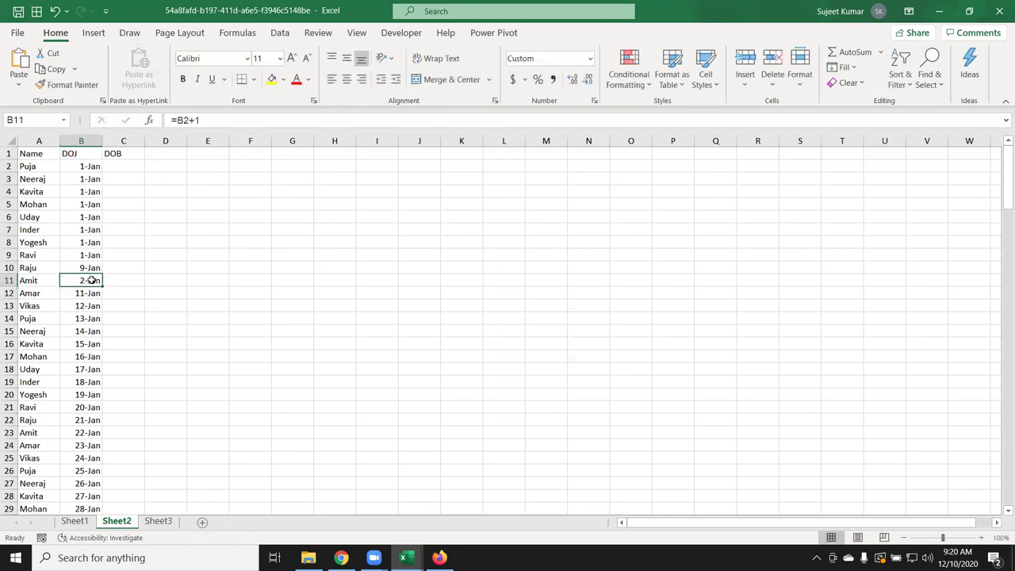
pyautogui.moveTo(92, 278); pyautogui.dragTo(92, 265)
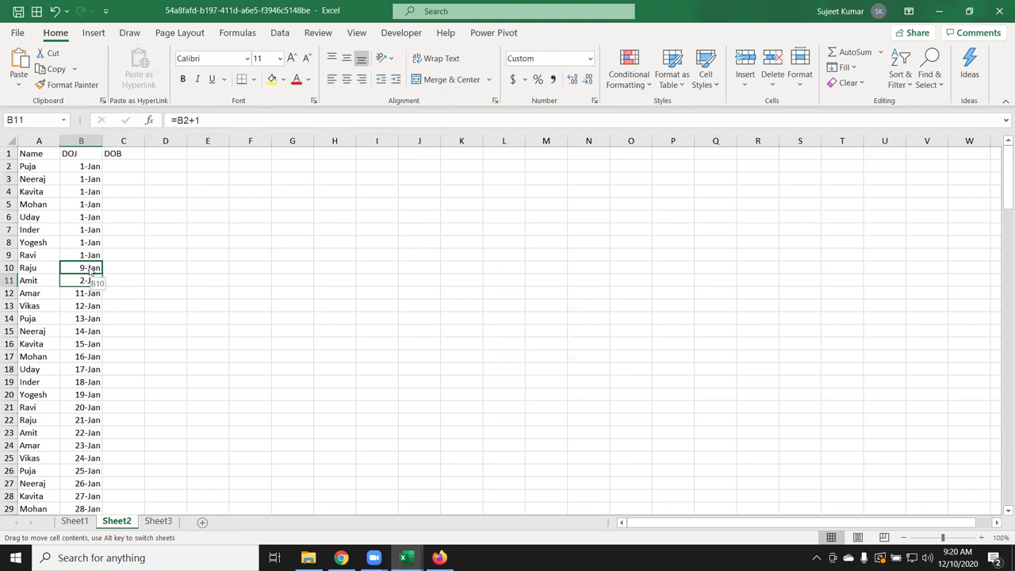
pyautogui.click(486, 316)
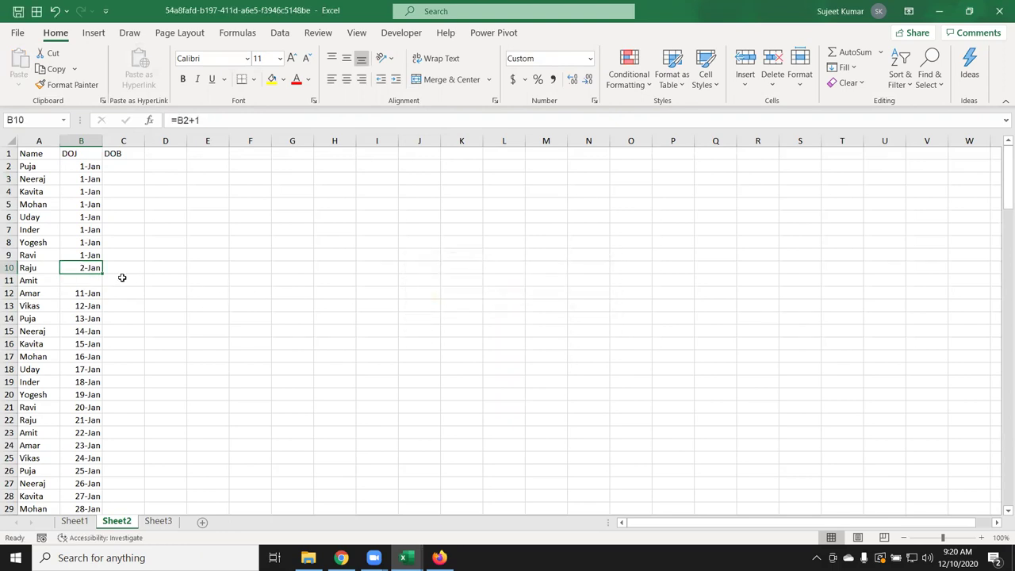
pyautogui.moveTo(100, 288); pyautogui.dragTo(98, 285)
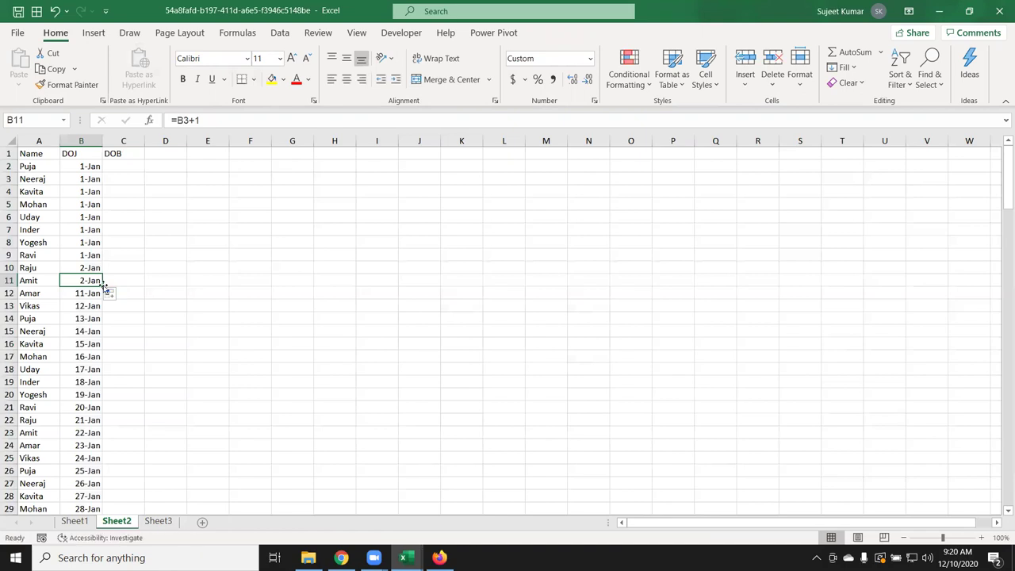
pyautogui.doubleClick(103, 283)
# Enter 10/07/1987 in C2, fill daily dates down column C, and autofit its width.
pyautogui.click(134, 164)
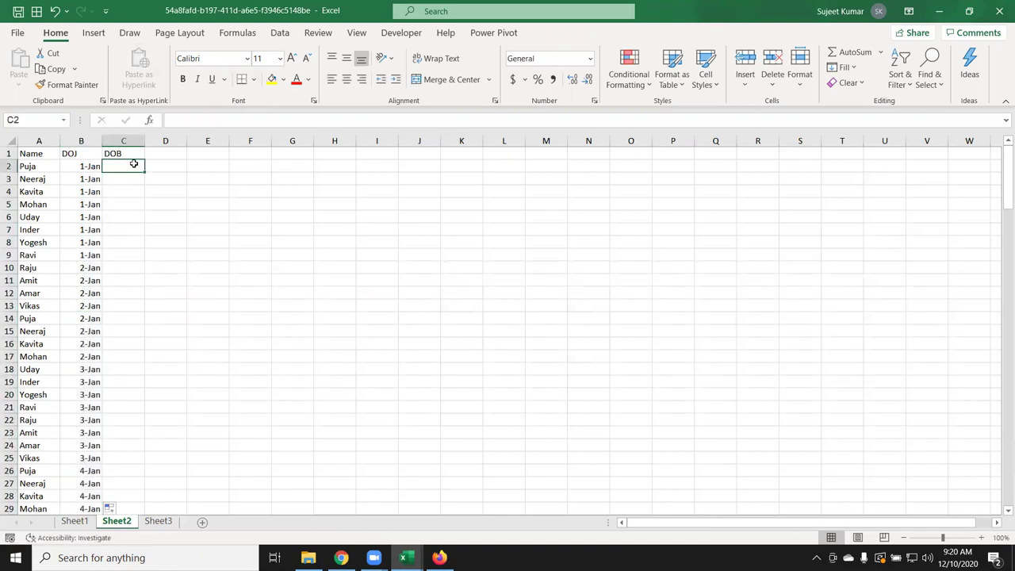
pyautogui.write('10/')
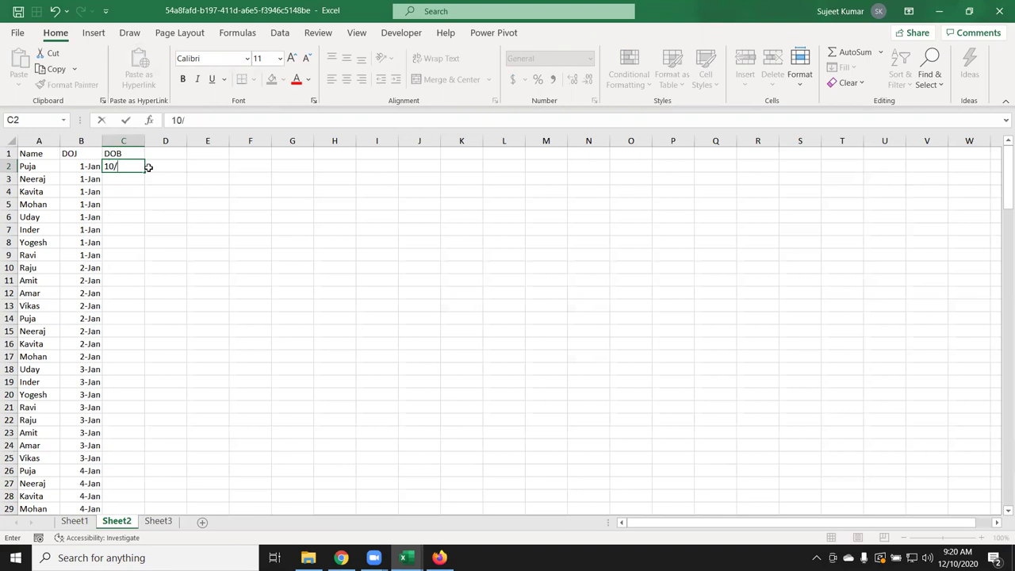
pyautogui.write('07/1')
pyautogui.write('987')
pyautogui.press('Return')
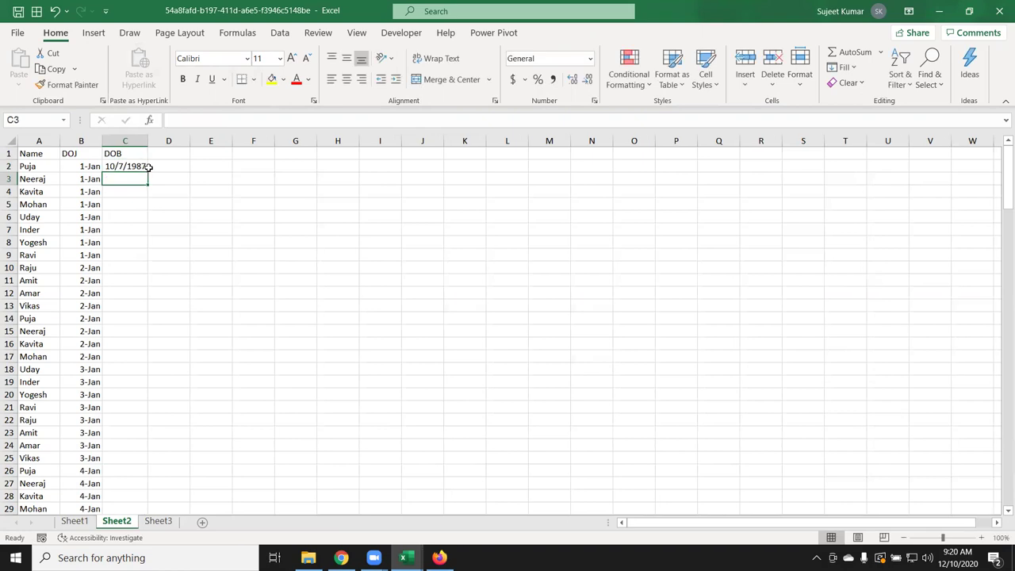
pyautogui.click(143, 168)
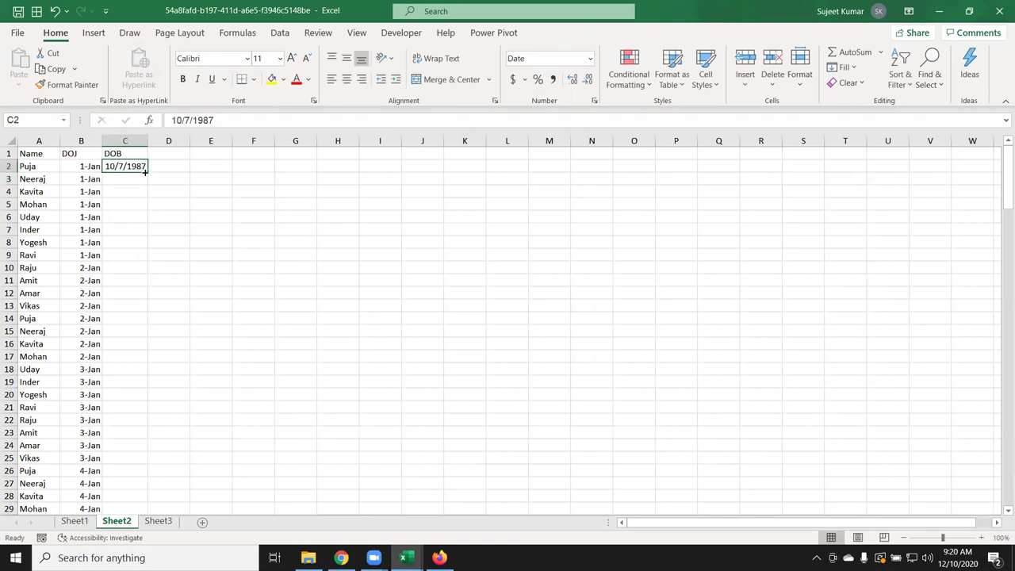
pyautogui.doubleClick(145, 171)
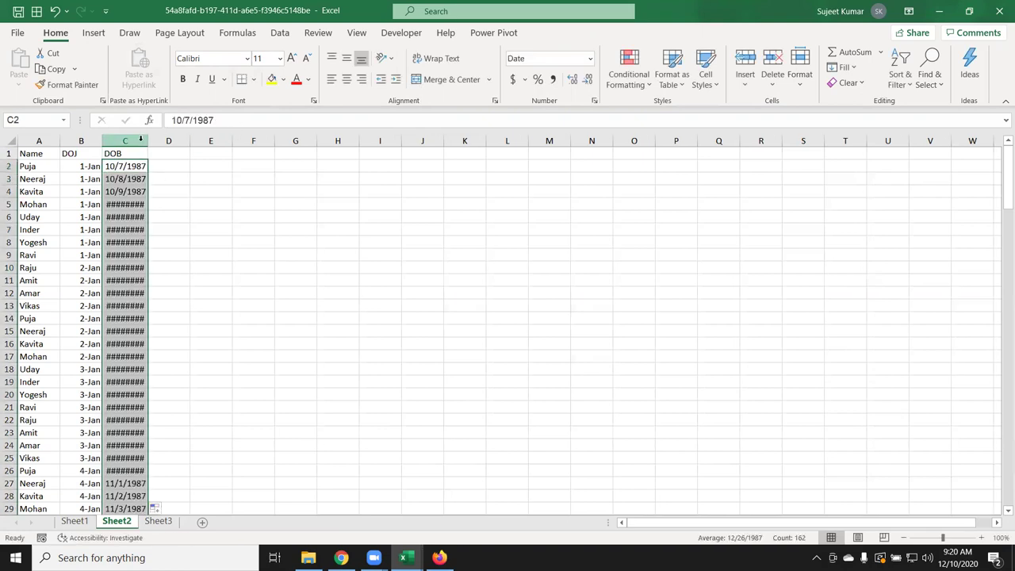
pyautogui.doubleClick(147, 141)
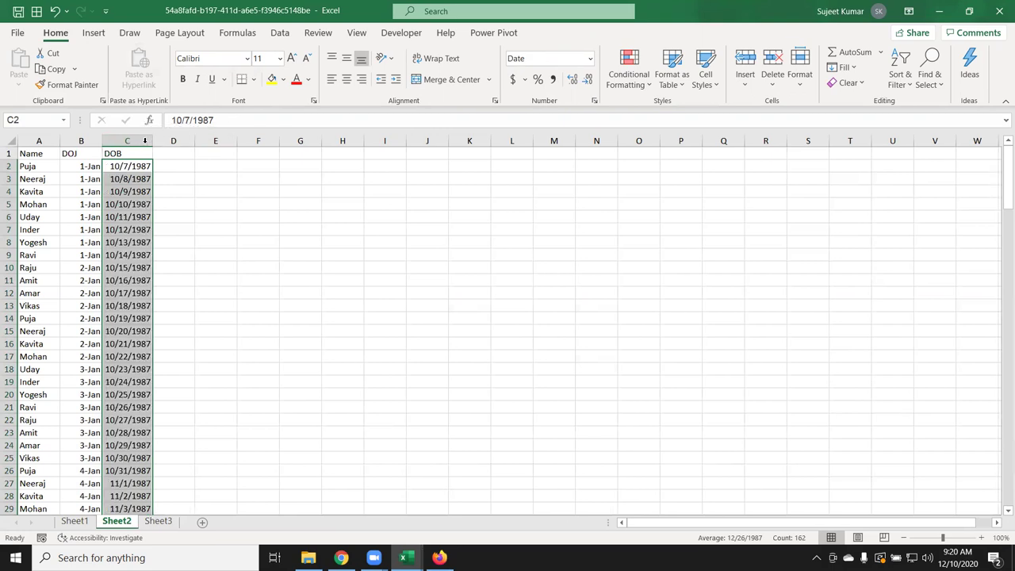
pyautogui.click(78, 181)
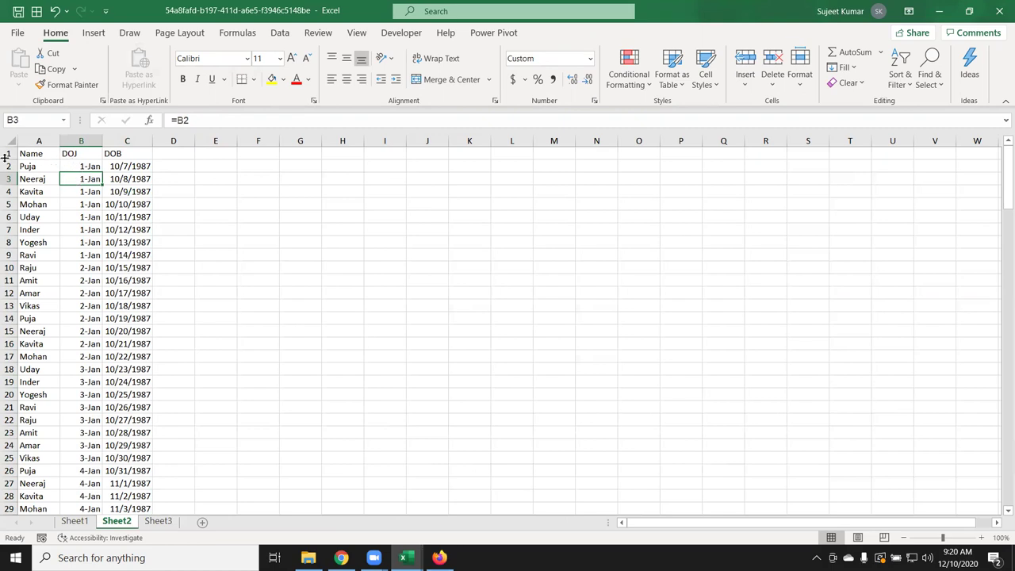
pyautogui.click(32, 156)
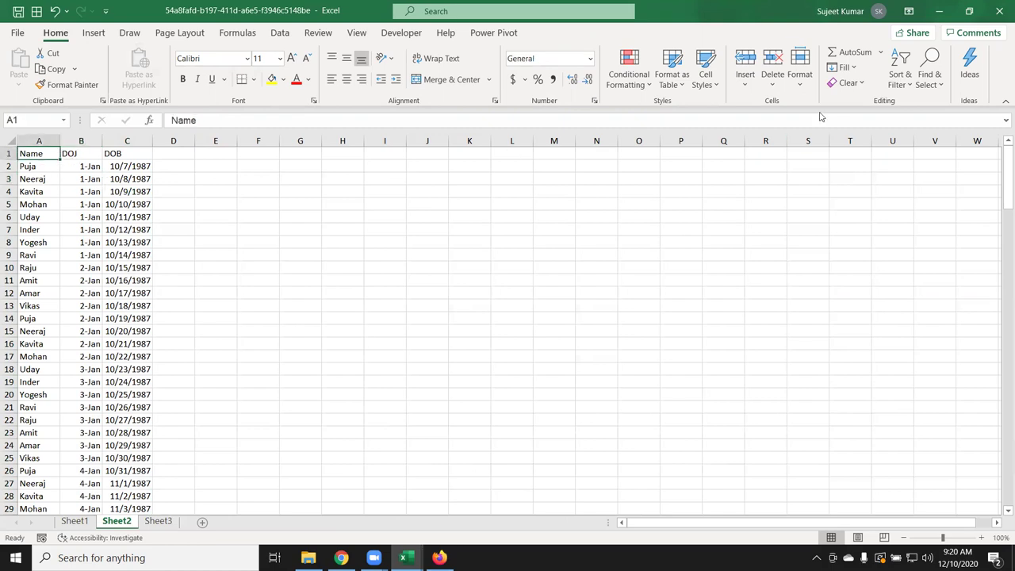
pyautogui.click(904, 71)
pyautogui.click(928, 143)
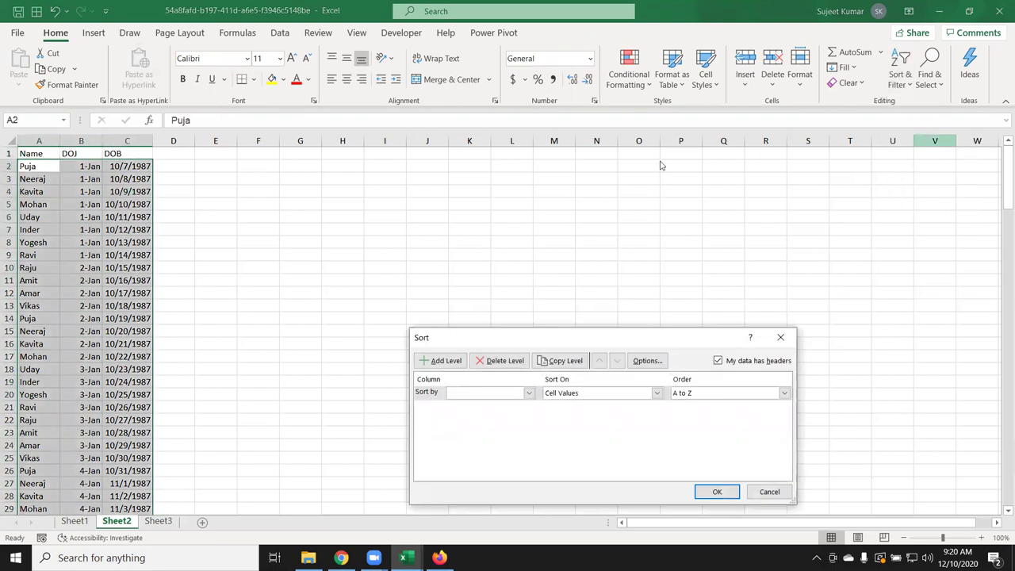
pyautogui.click(463, 393)
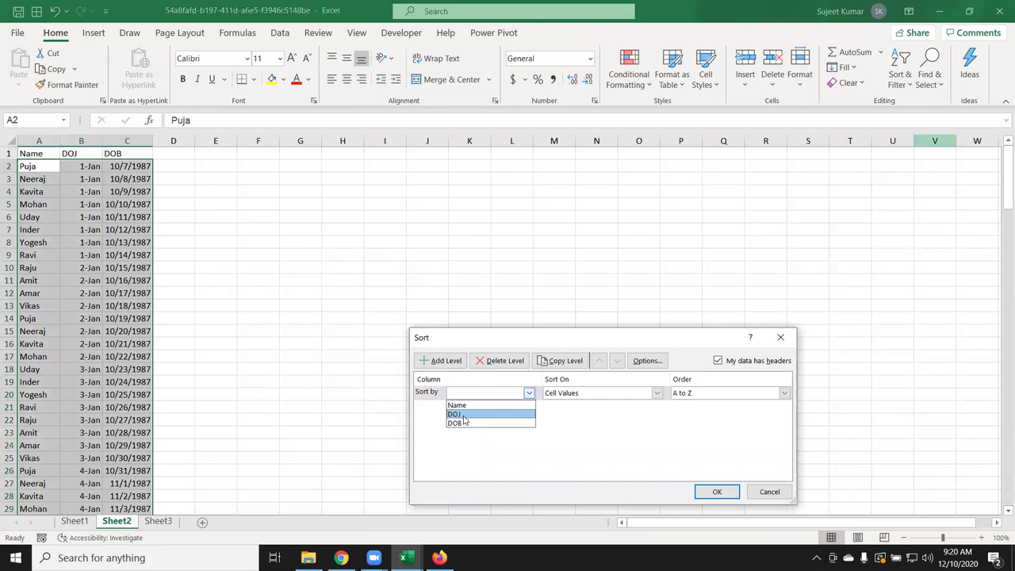
pyautogui.click(463, 414)
pyautogui.click(721, 395)
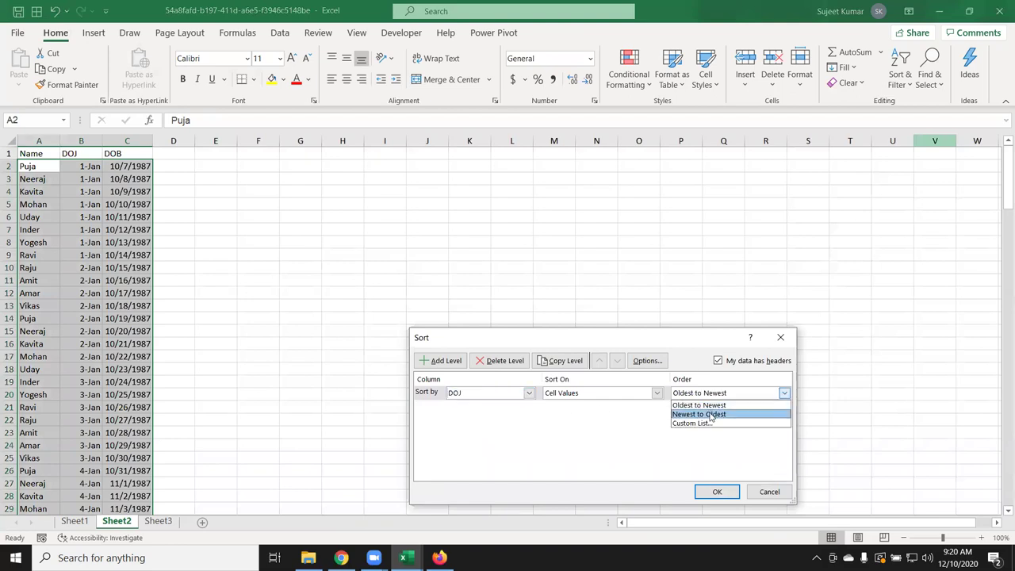
pyautogui.click(712, 415)
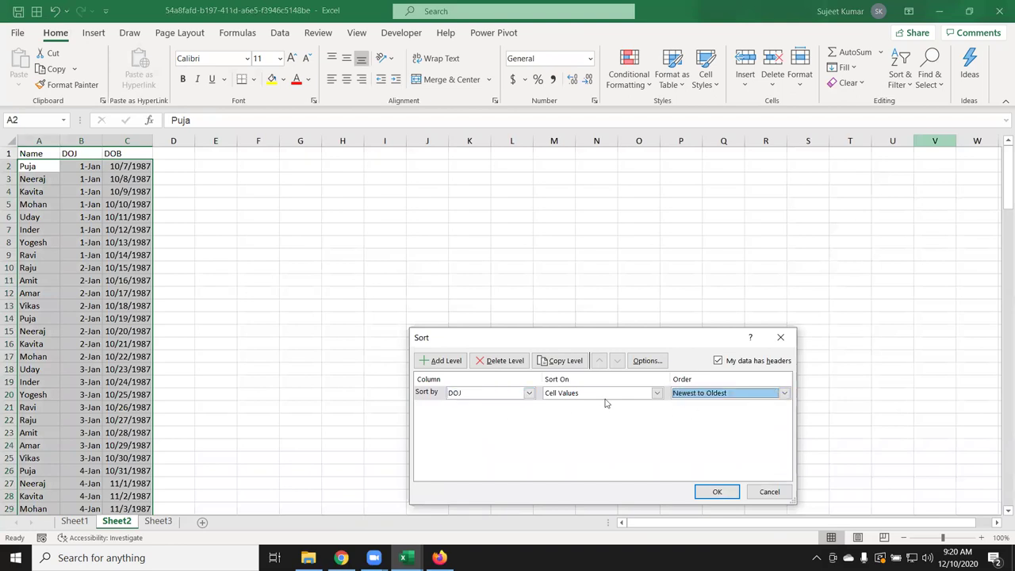
pyautogui.click(444, 362)
pyautogui.click(529, 407)
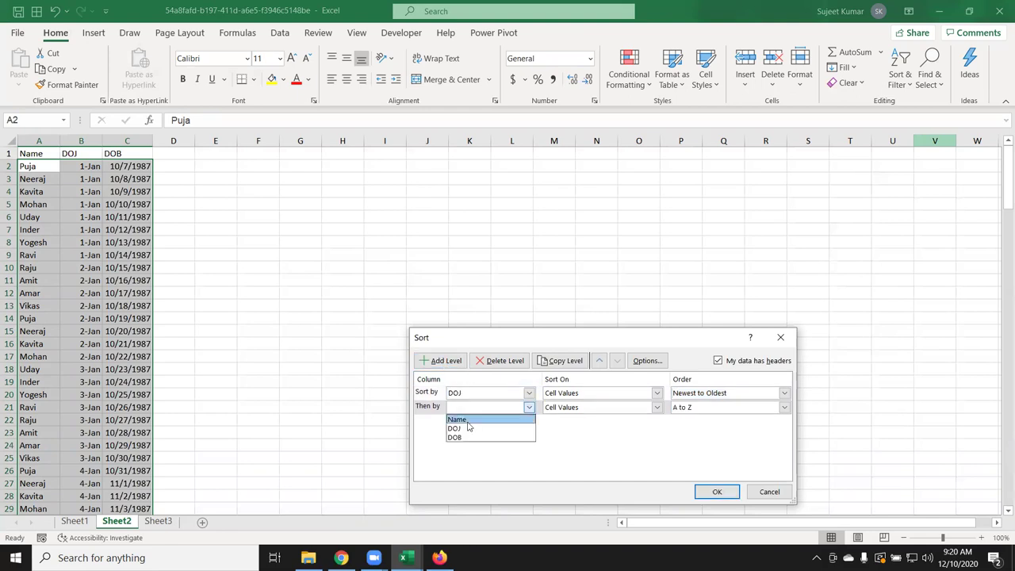
pyautogui.click(470, 439)
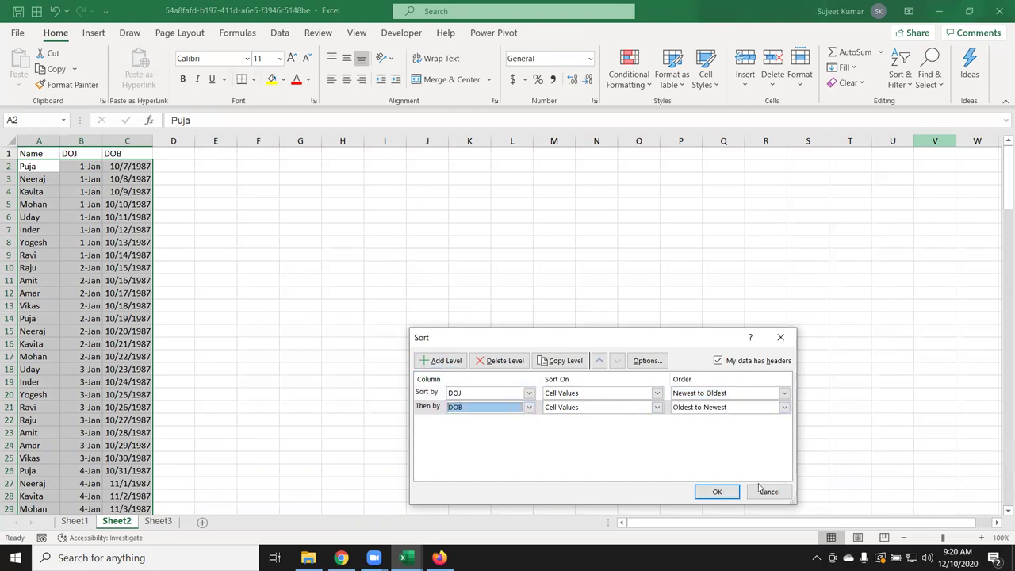
pyautogui.click(717, 492)
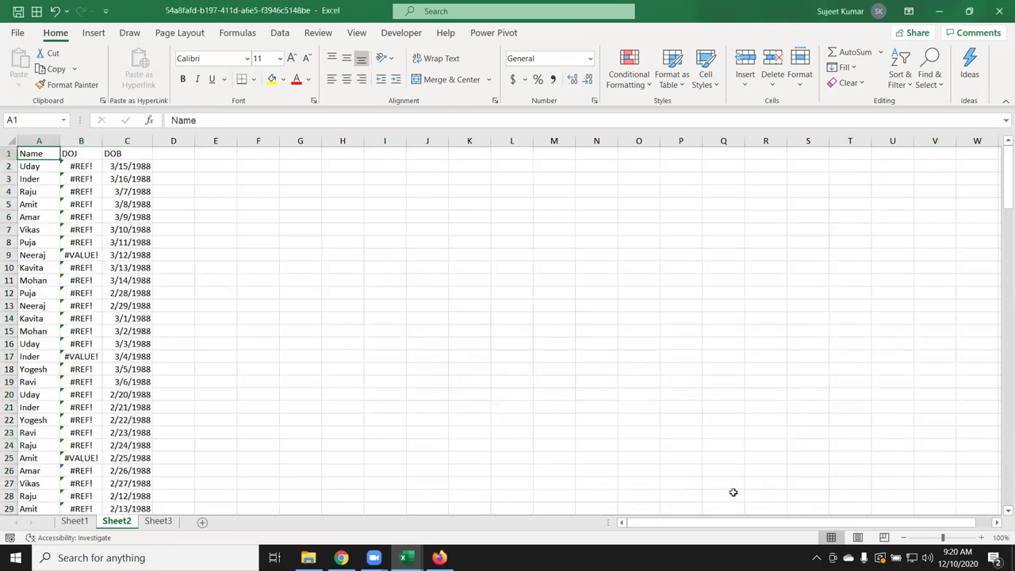
pyautogui.hotkey('ctrl', 'z')
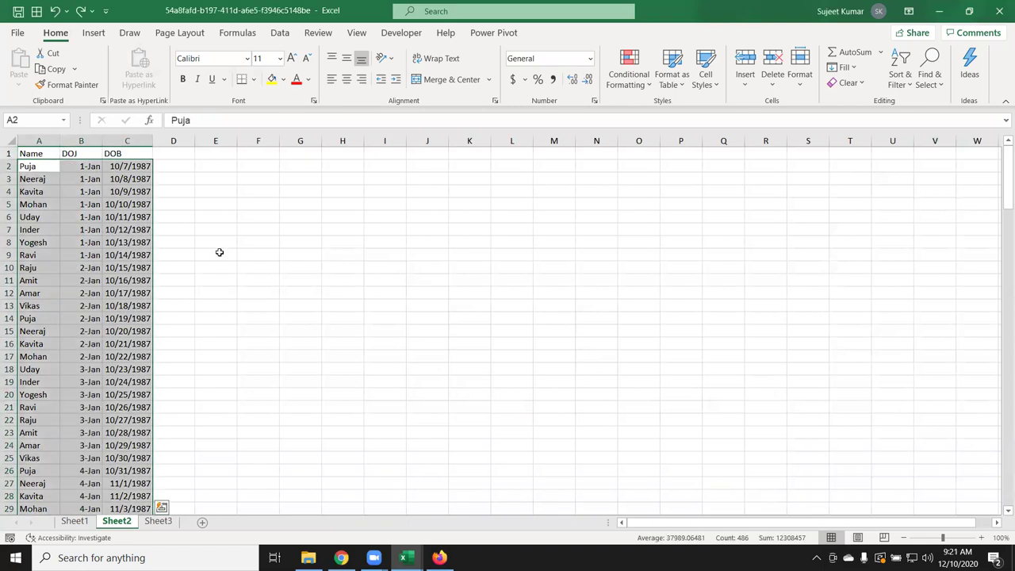
pyautogui.click(82, 153)
pyautogui.click(82, 140)
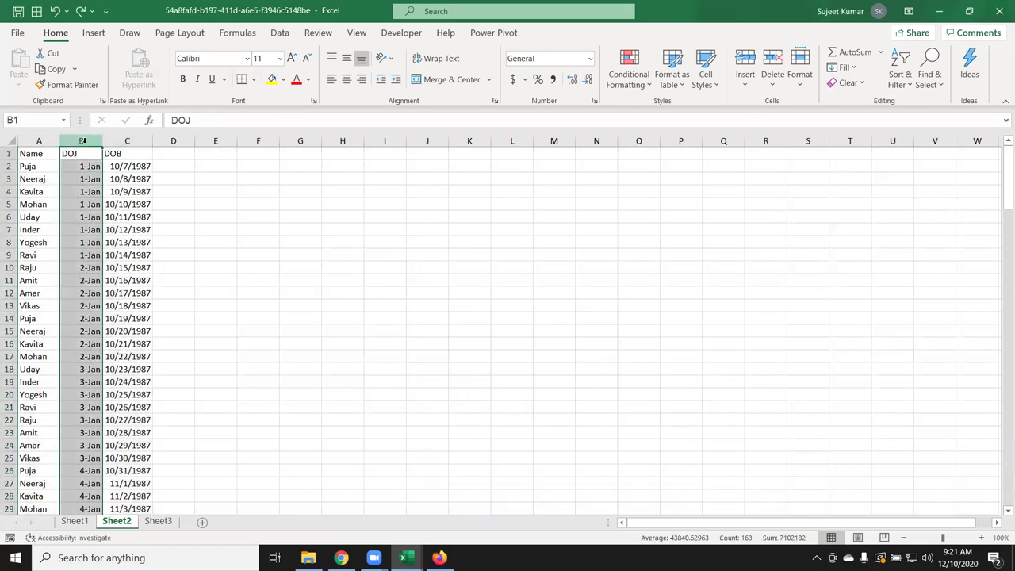
pyautogui.hotkey('ctrl', 'c')
pyautogui.click(19, 83)
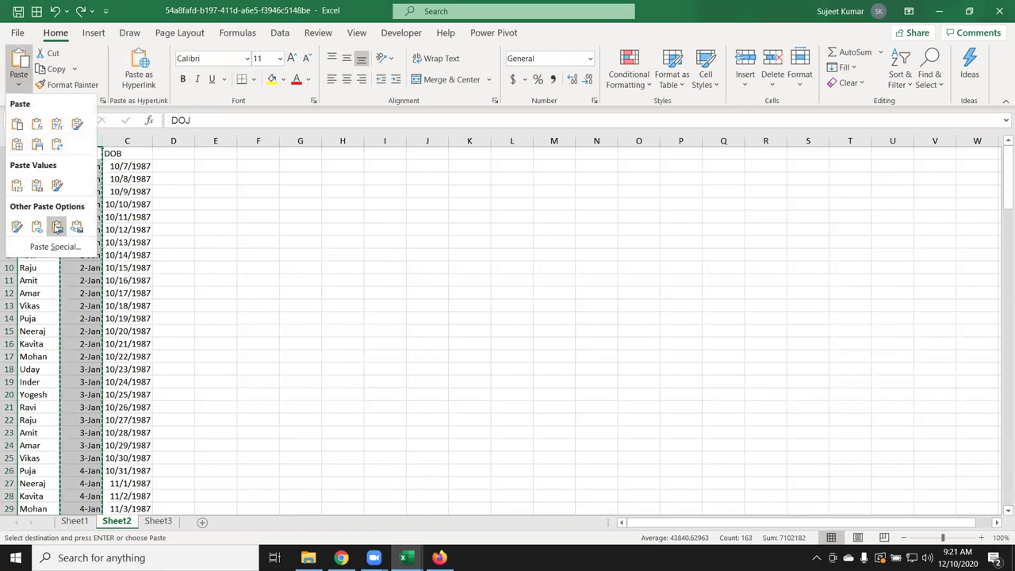
pyautogui.click(17, 186)
pyautogui.press('Escape')
pyautogui.click(44, 155)
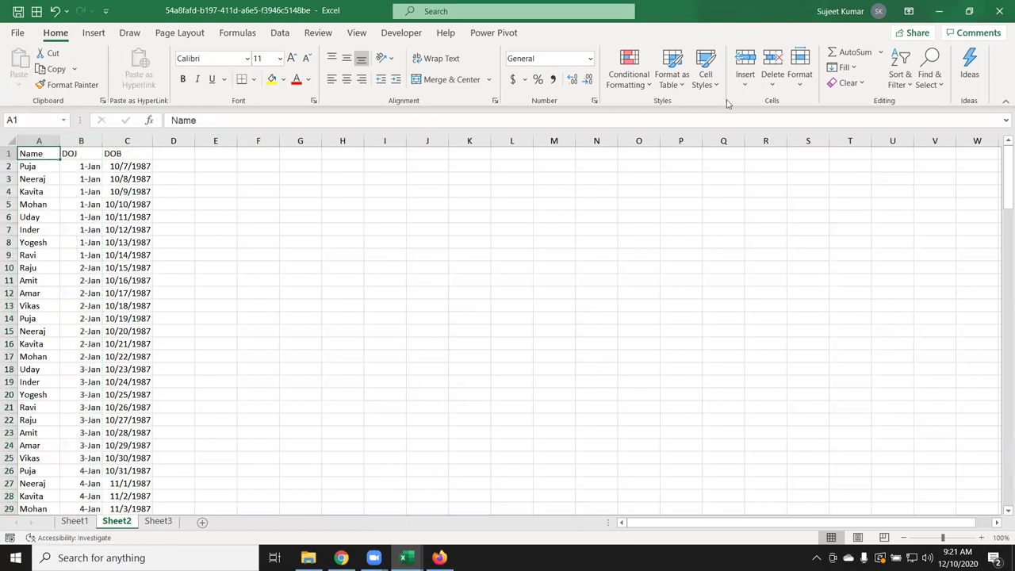
pyautogui.click(894, 80)
pyautogui.click(951, 156)
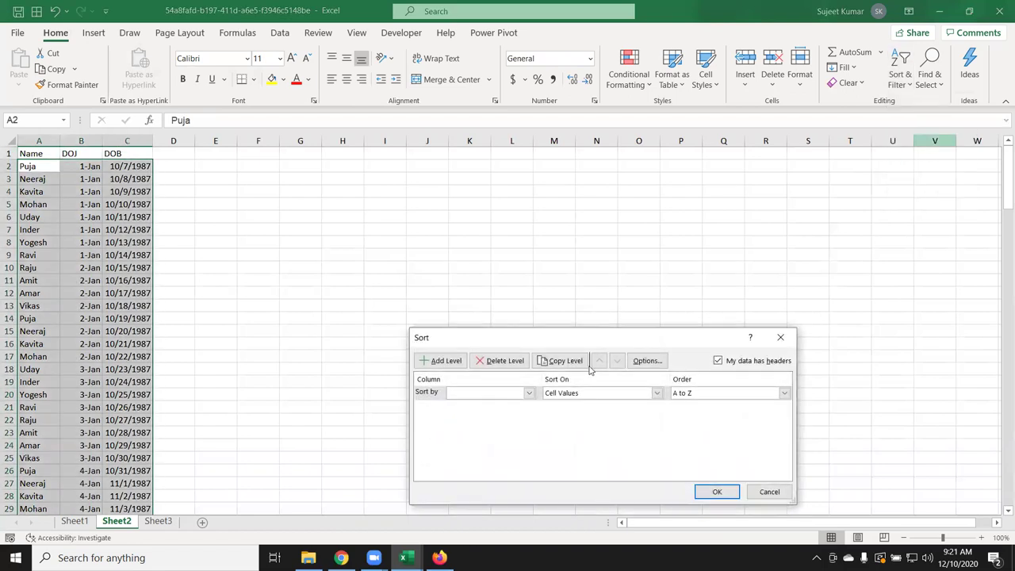
pyautogui.click(527, 392)
pyautogui.click(487, 414)
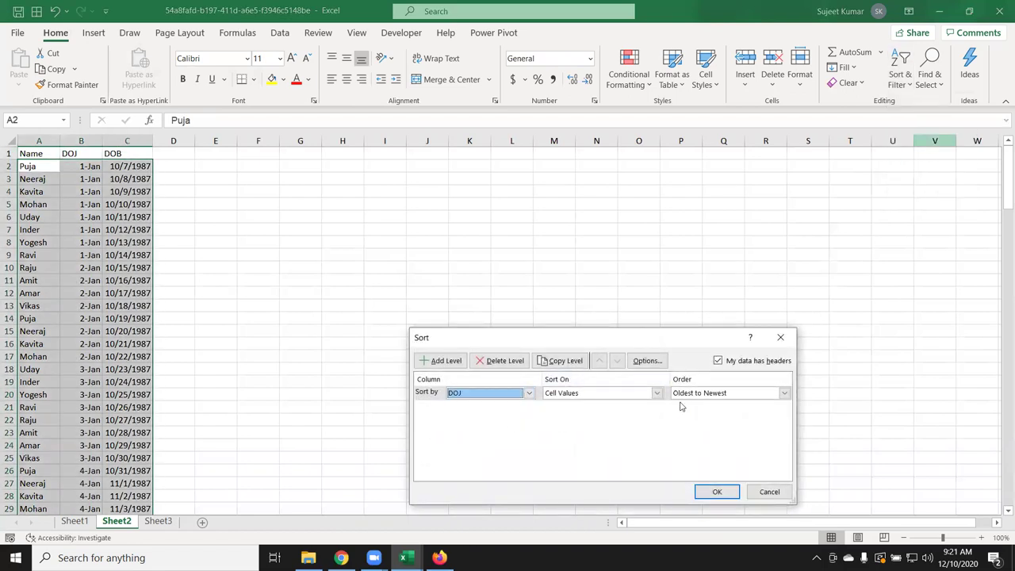
pyautogui.click(784, 392)
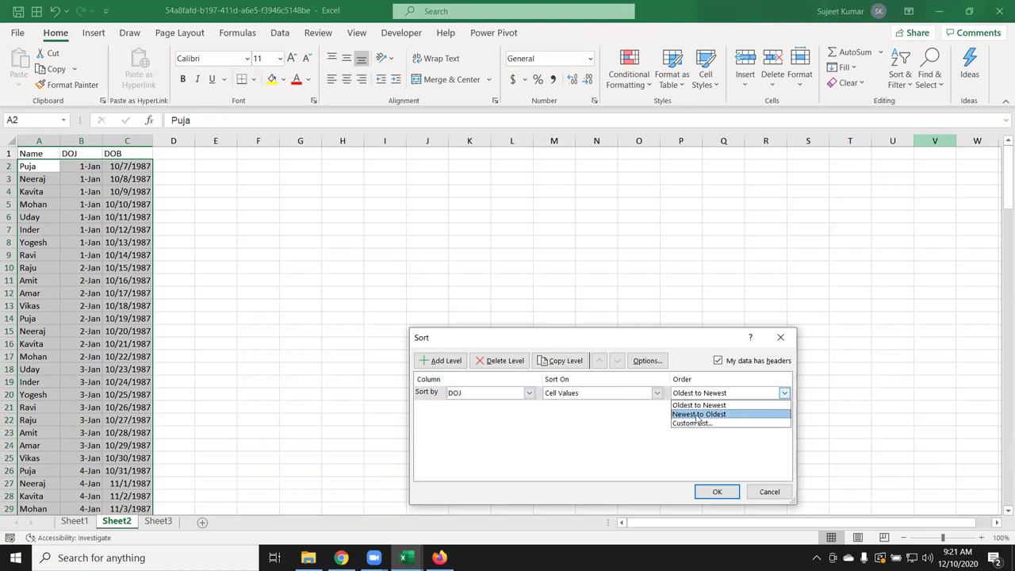
pyautogui.click(698, 414)
pyautogui.click(458, 364)
pyautogui.click(465, 407)
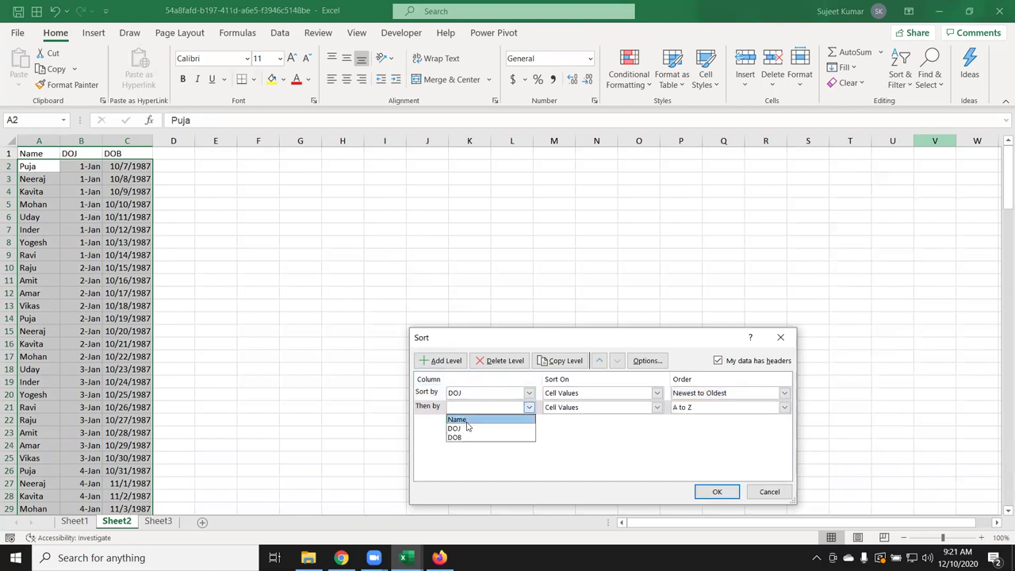
pyautogui.click(462, 439)
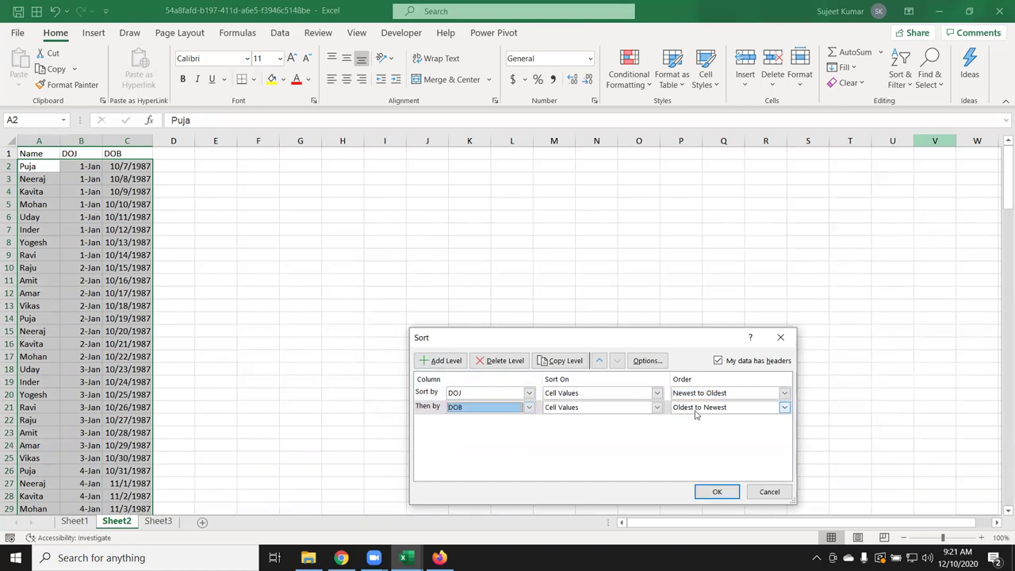
pyautogui.click(727, 492)
pyautogui.moveTo(101, 140)
pyautogui.mouseDown()
pyautogui.moveTo(114, 141)
pyautogui.moveTo(105, 275)
pyautogui.mouseUp()
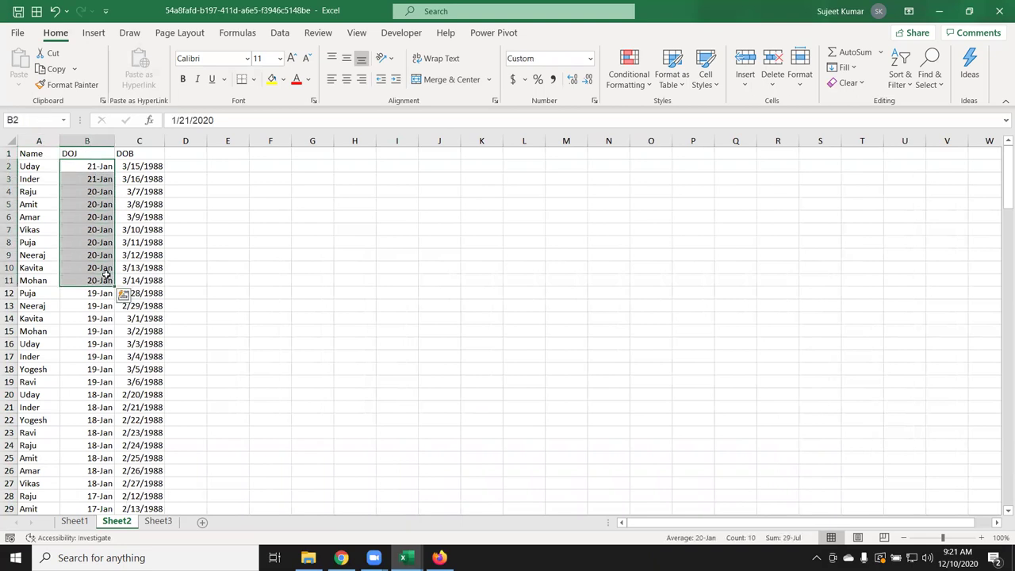
pyautogui.hotkey('ctrl', 'shift', '3')
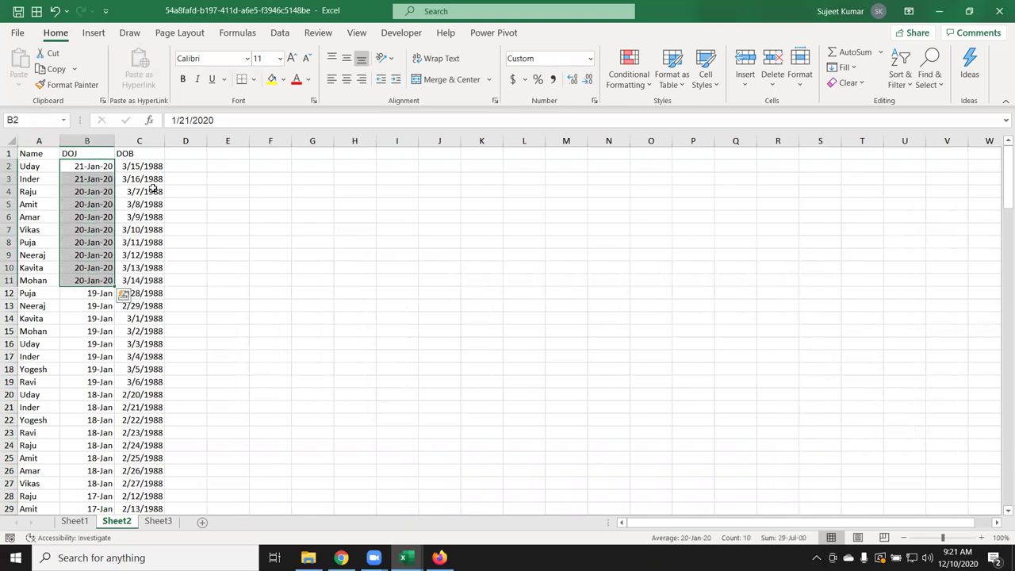
pyautogui.click(150, 168)
pyautogui.press('Down')
pyautogui.press('Down')
pyautogui.press('Down')
pyautogui.press('Down')
pyautogui.press('Down')
pyautogui.press('Up')
pyautogui.press('Up')
pyautogui.press('Up')
pyautogui.press('Up')
pyautogui.press('Up')
pyautogui.press('Down')
pyautogui.press('Up')
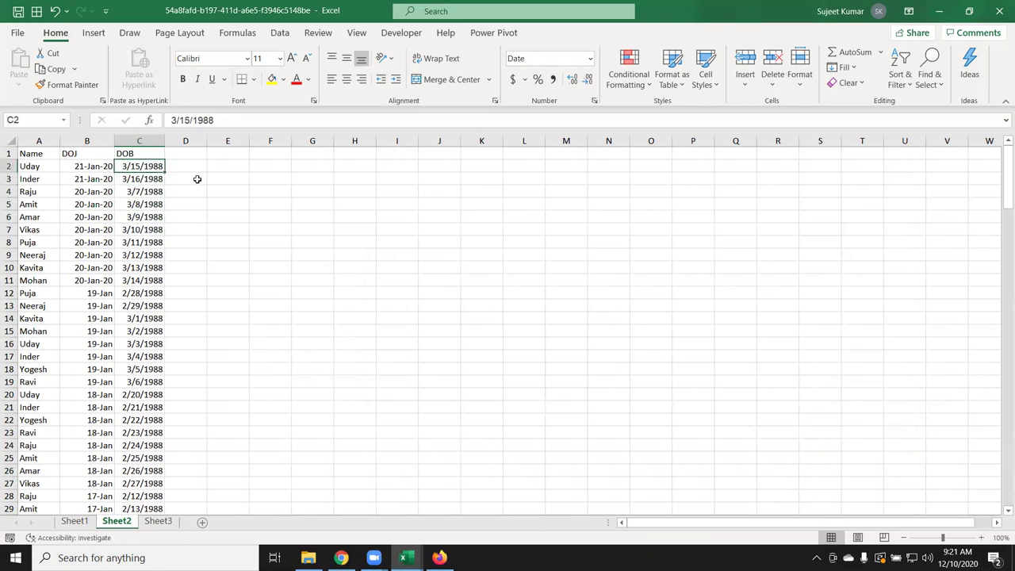
pyautogui.press('Down')
pyautogui.press('Down')
pyautogui.press('Down')
pyautogui.press('Up')
pyautogui.press('Up')
pyautogui.press('Up')
pyautogui.press('Down')
pyautogui.press('Up')
pyautogui.press('Left')
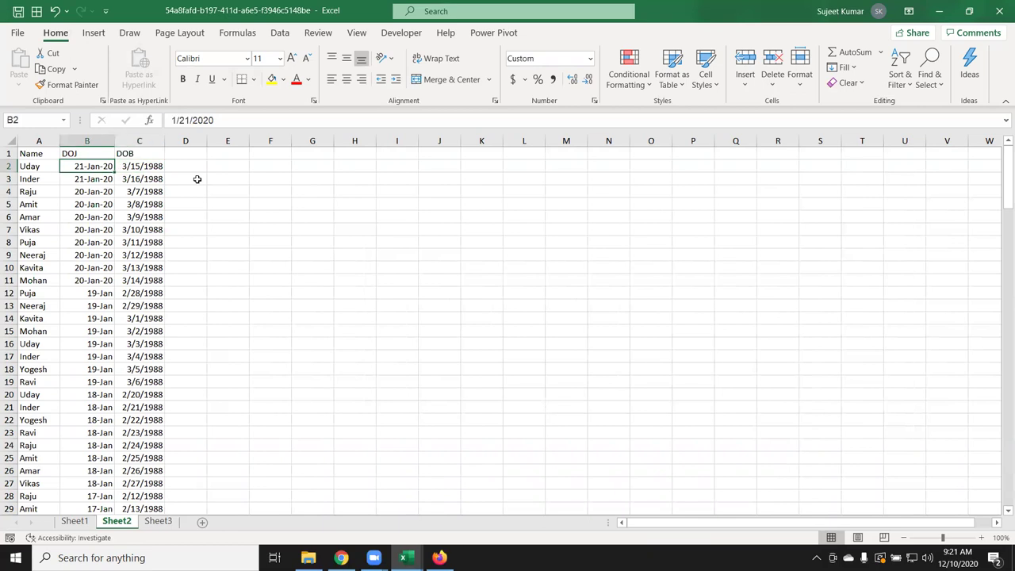
pyautogui.press('Right')
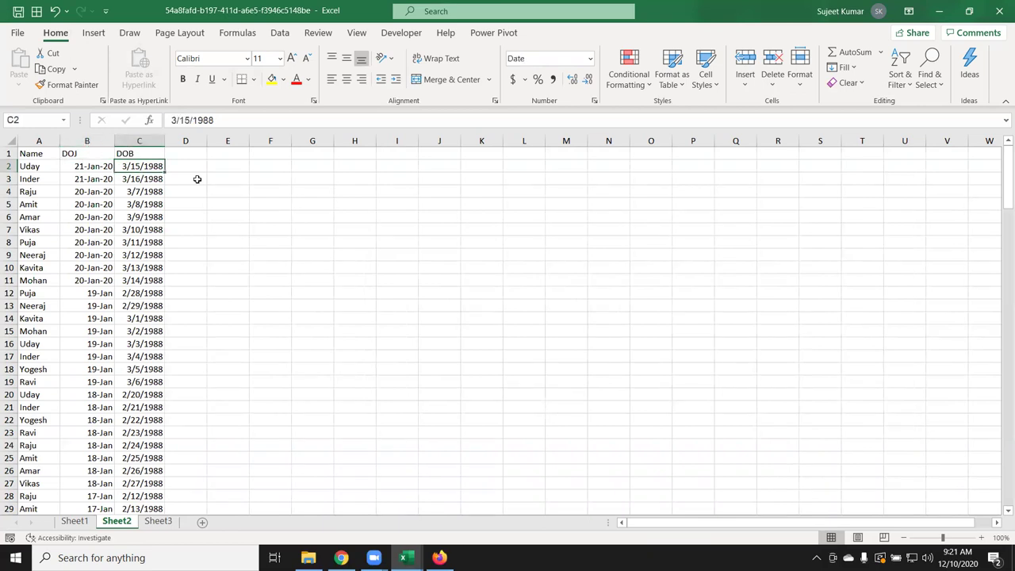
pyautogui.press('Down')
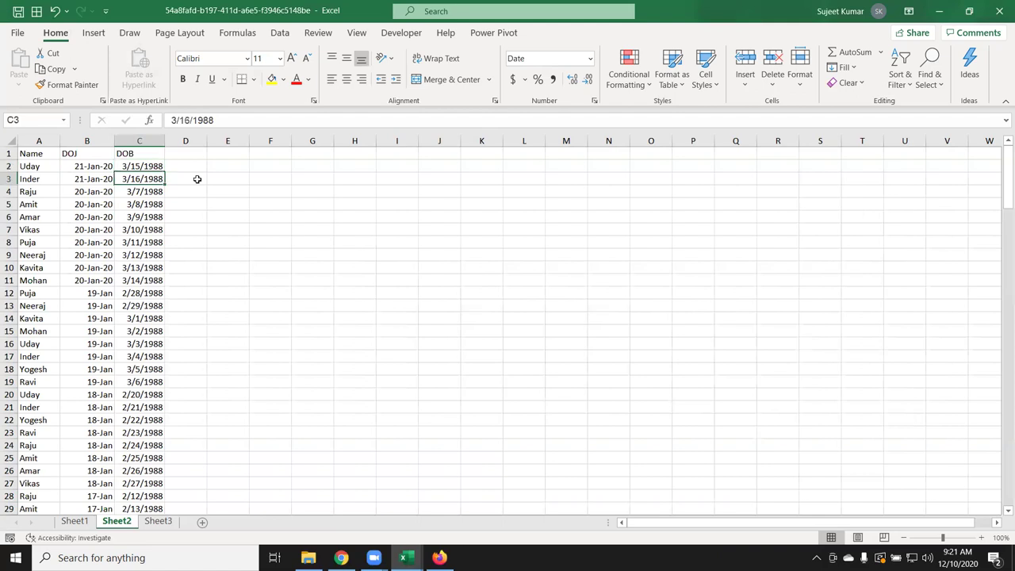
pyautogui.press('Down')
pyautogui.press('Down')
pyautogui.press('Up')
pyautogui.press('Up')
pyautogui.click(136, 168)
pyautogui.press('Down')
pyautogui.press('Down')
pyautogui.press('Down')
pyautogui.press('Down')
pyautogui.press('Down')
pyautogui.press('Down')
pyautogui.press('Down')
pyautogui.press('Down')
pyautogui.press('Down')
pyautogui.press('Down')
pyautogui.press('Down')
pyautogui.press('Up')
pyautogui.press('Up')
pyautogui.hotkey('ctrl', 'shift', 'Up')
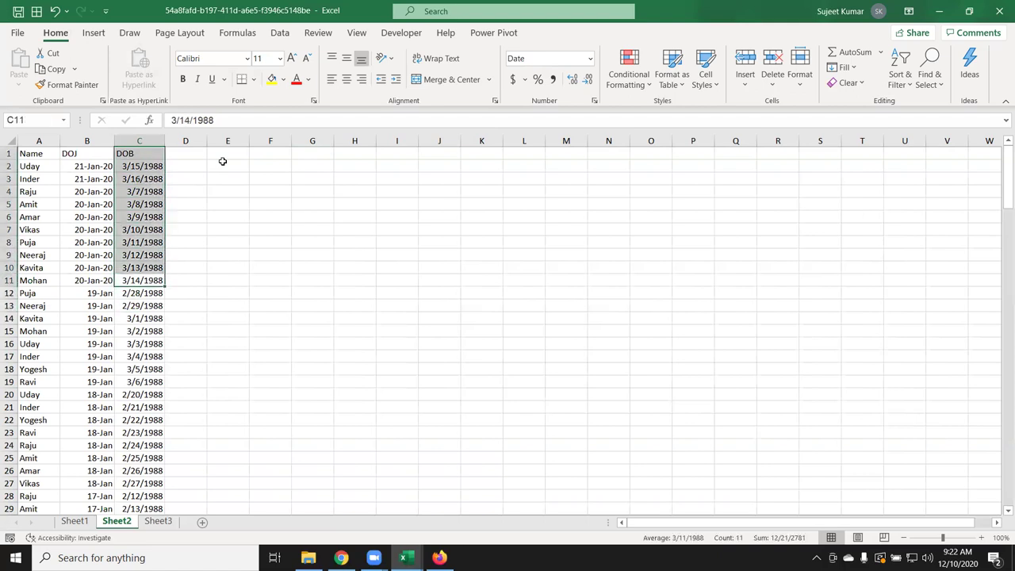
# Open Salses_Data from the Recent workbooks list to show its Sales sheet.
pyautogui.click(74, 521)
pyautogui.click(212, 307)
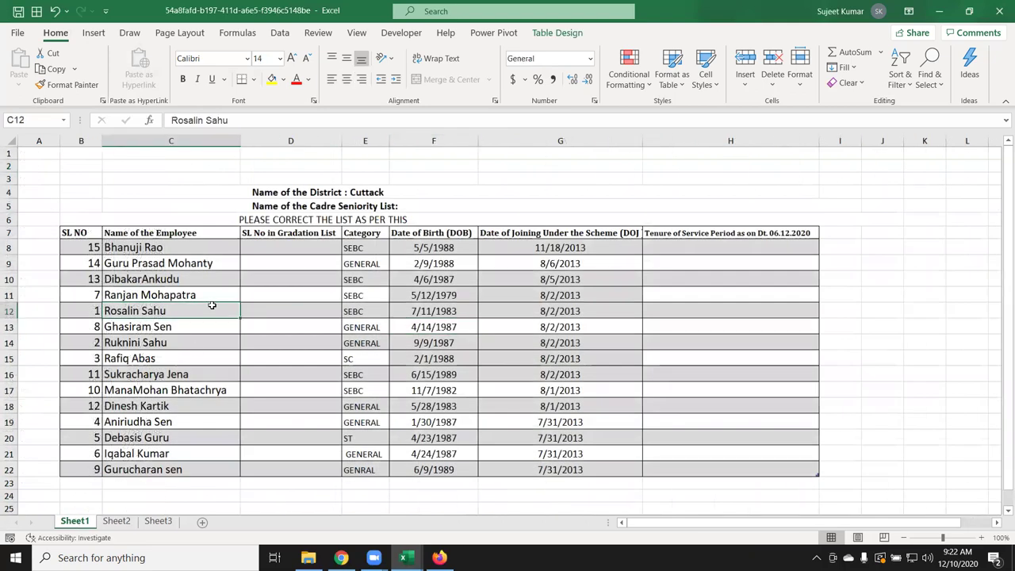
pyautogui.click(17, 33)
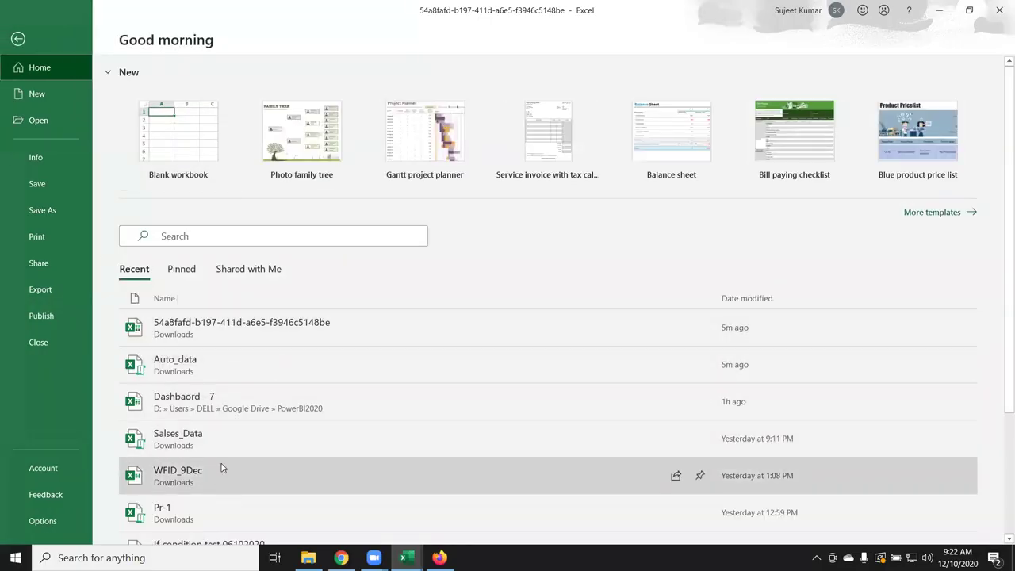
pyautogui.click(217, 442)
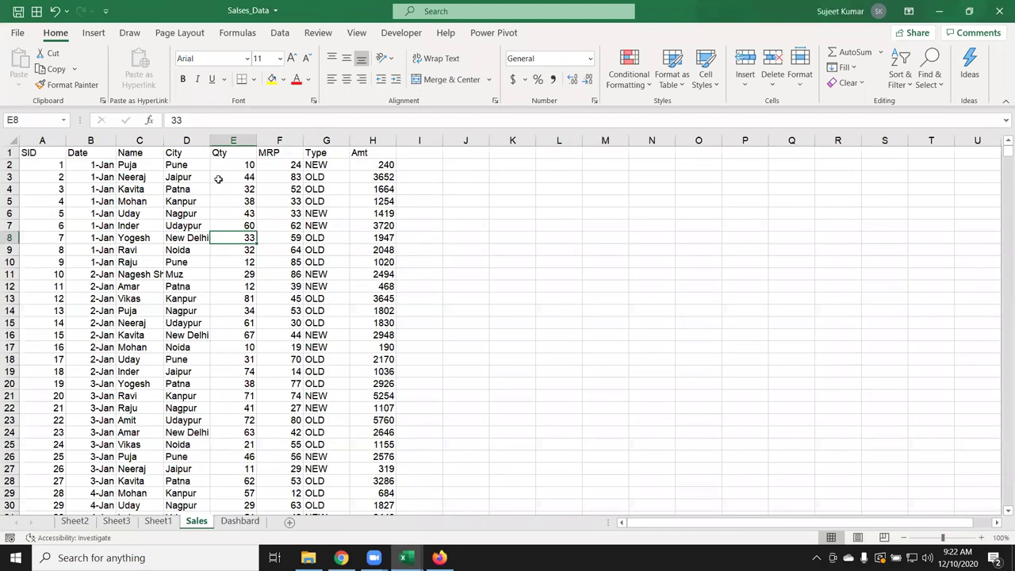
pyautogui.click(218, 179)
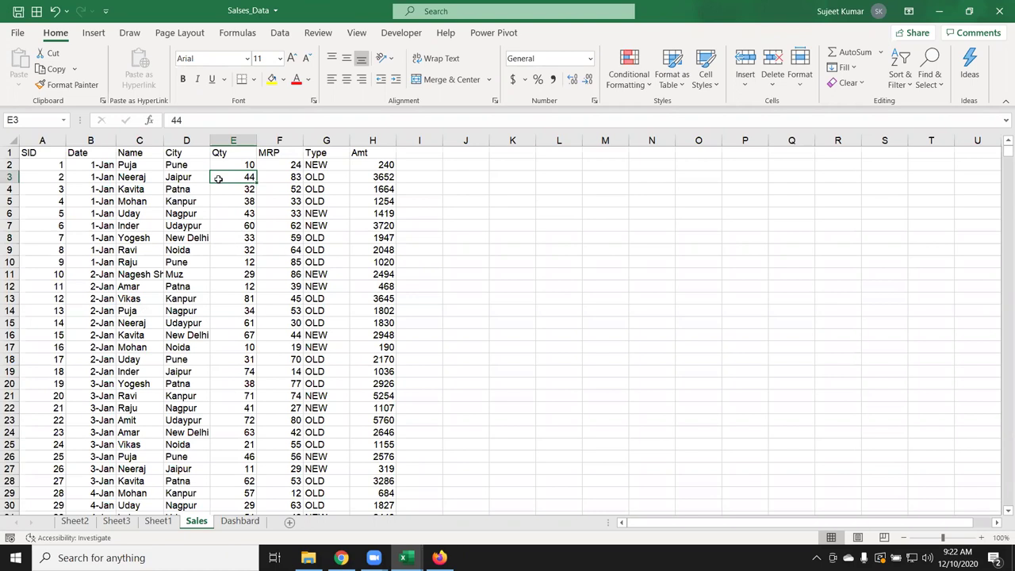
pyautogui.press('Right')
pyautogui.press('Right')
pyautogui.press('Right')
pyautogui.press('Up')
pyautogui.press('Left')
pyautogui.press('Left')
pyautogui.press('Left')
pyautogui.press('Left')
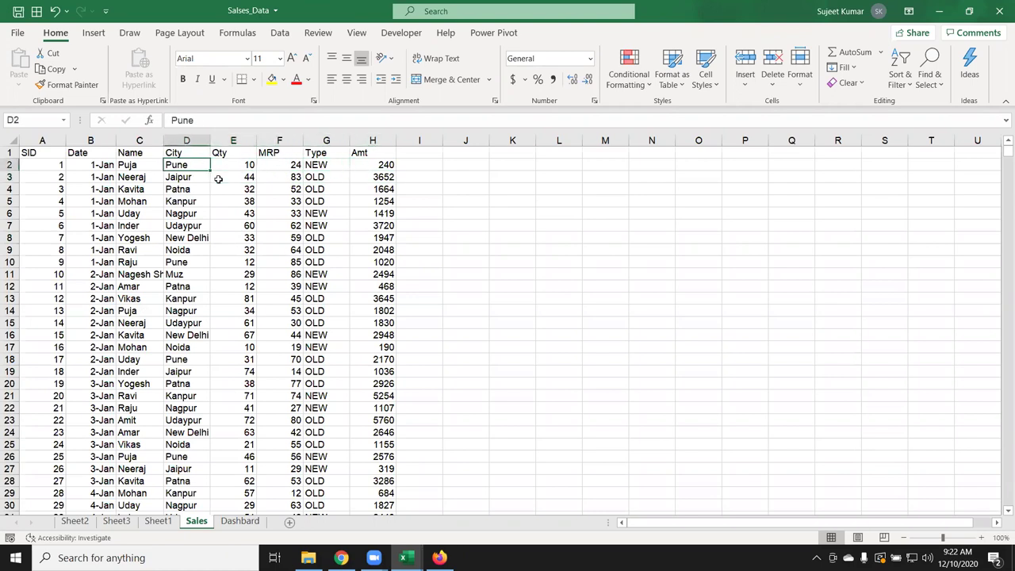
pyautogui.press('Down')
pyautogui.press('Down')
pyautogui.press('Down')
pyautogui.press('Down')
pyautogui.press('Down')
pyautogui.press('Down')
pyautogui.press('Down')
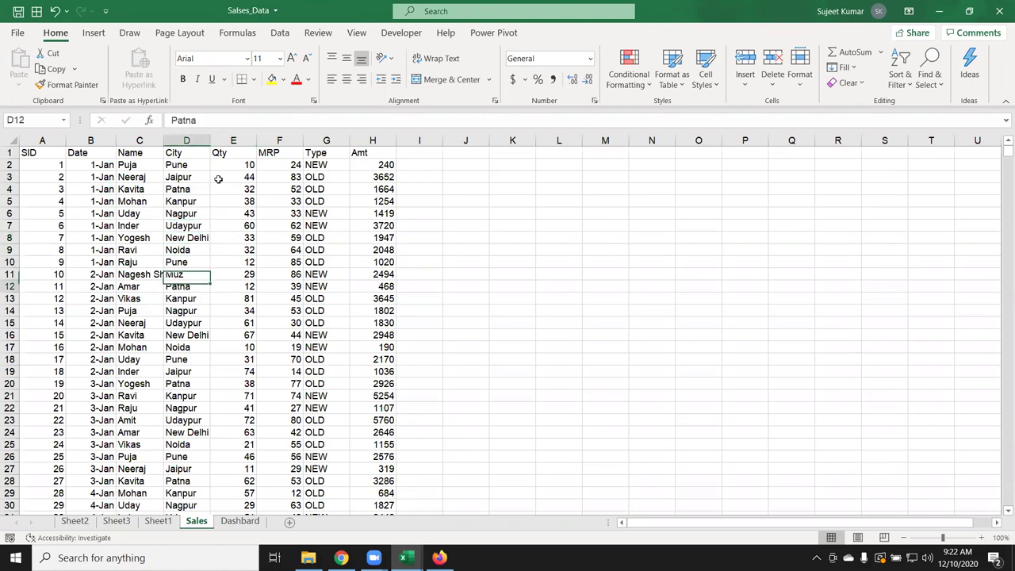
pyautogui.hotkey('shift', 'space')
pyautogui.hotkey('ctrl', 'shift', '+')
pyautogui.press('Up')
pyautogui.press('Up')
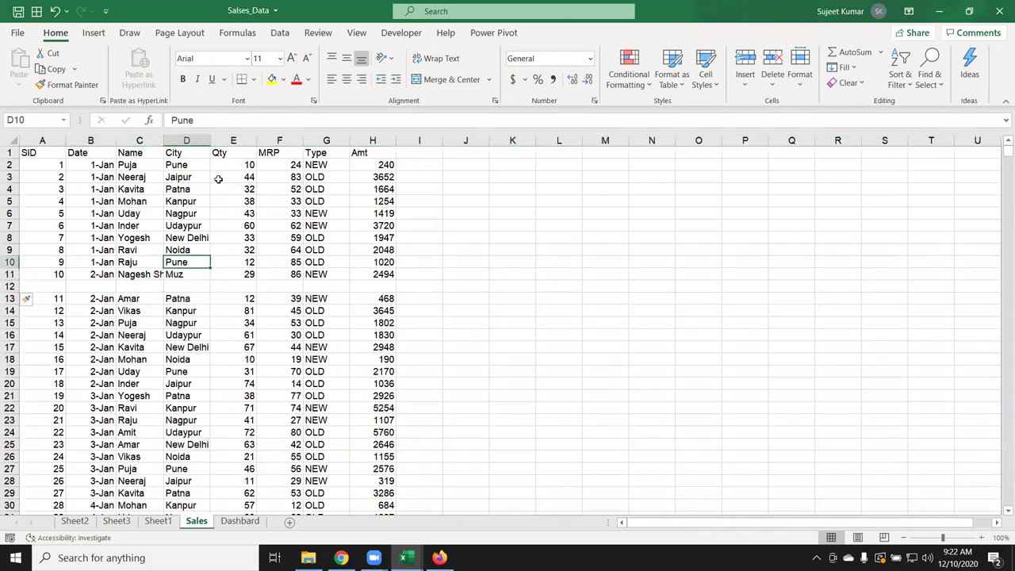
pyautogui.hotkey('ctrl', 'Up')
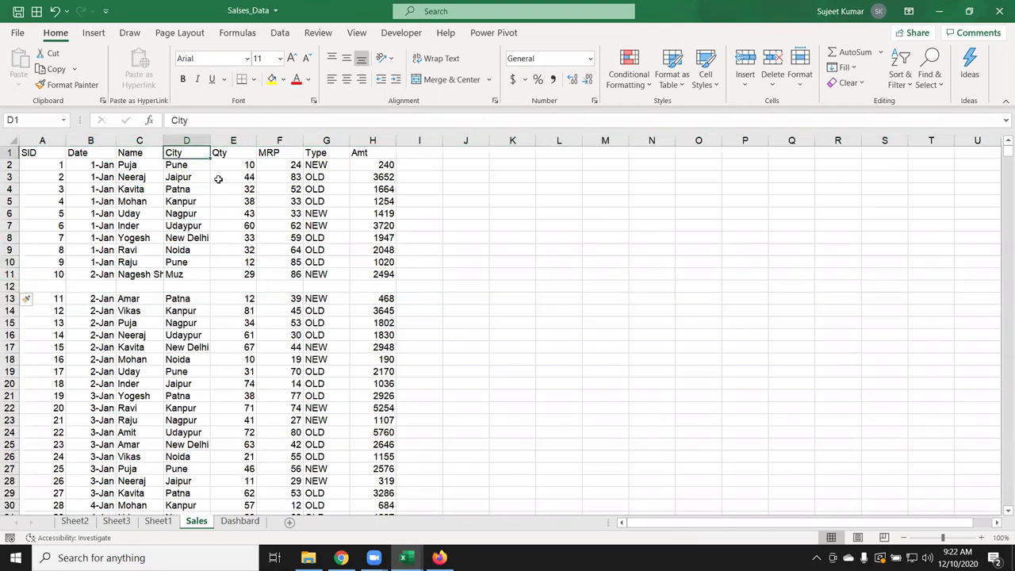
pyautogui.hotkey('ctrl', 'z')
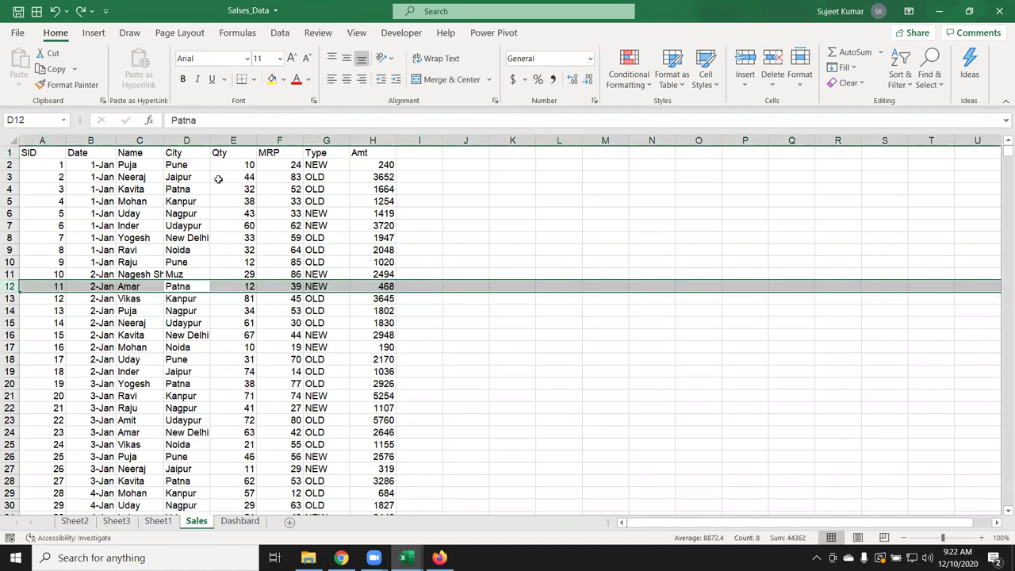
pyautogui.hotkey('ctrl', 'Up')
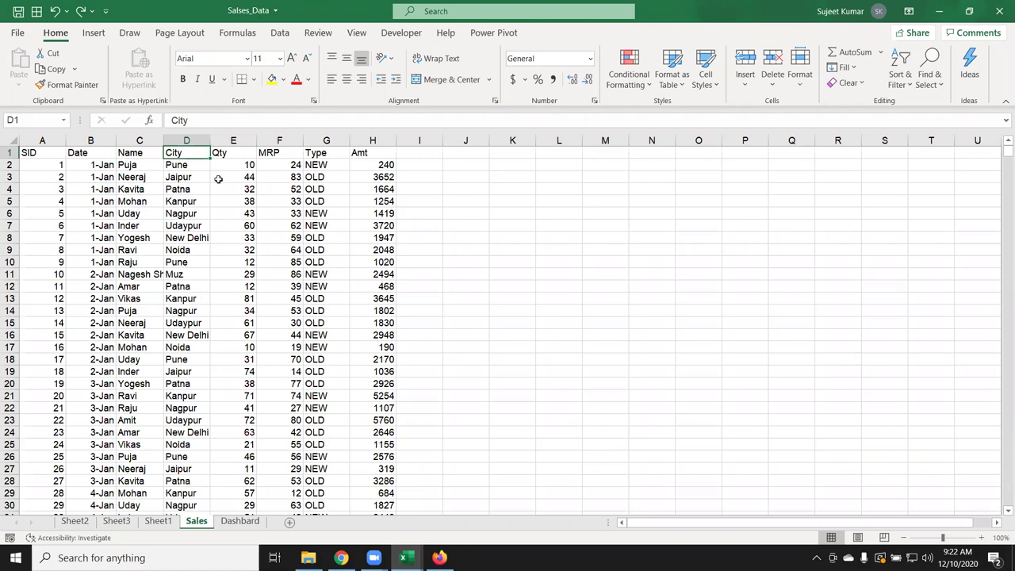
pyautogui.click(134, 153)
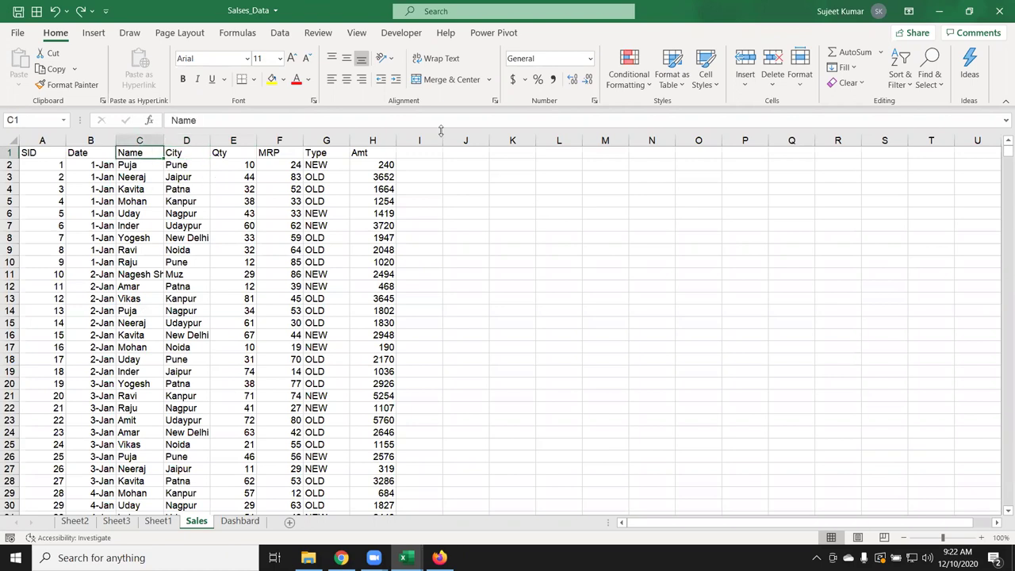
pyautogui.click(929, 74)
pyautogui.click(900, 76)
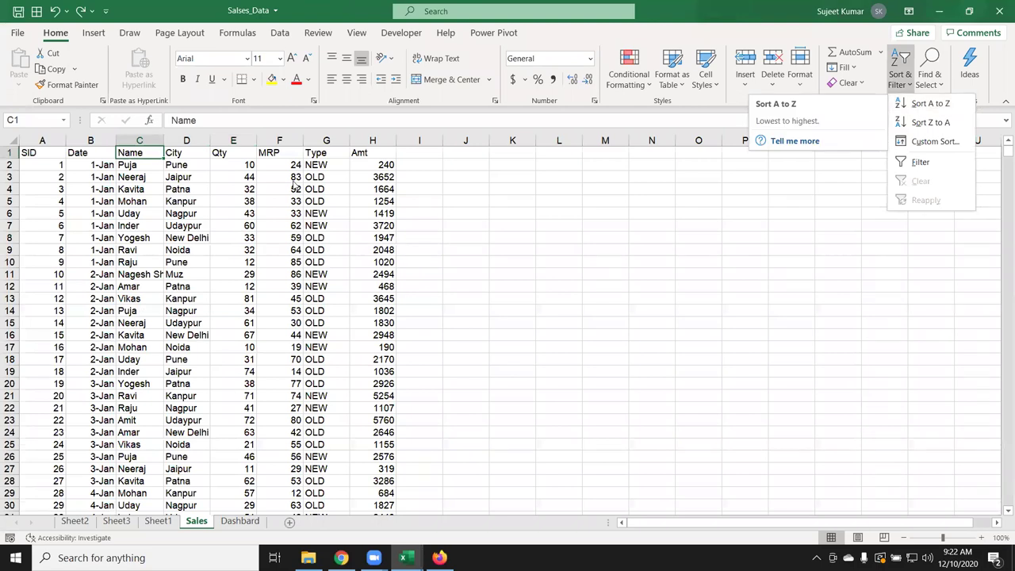
pyautogui.click(223, 197)
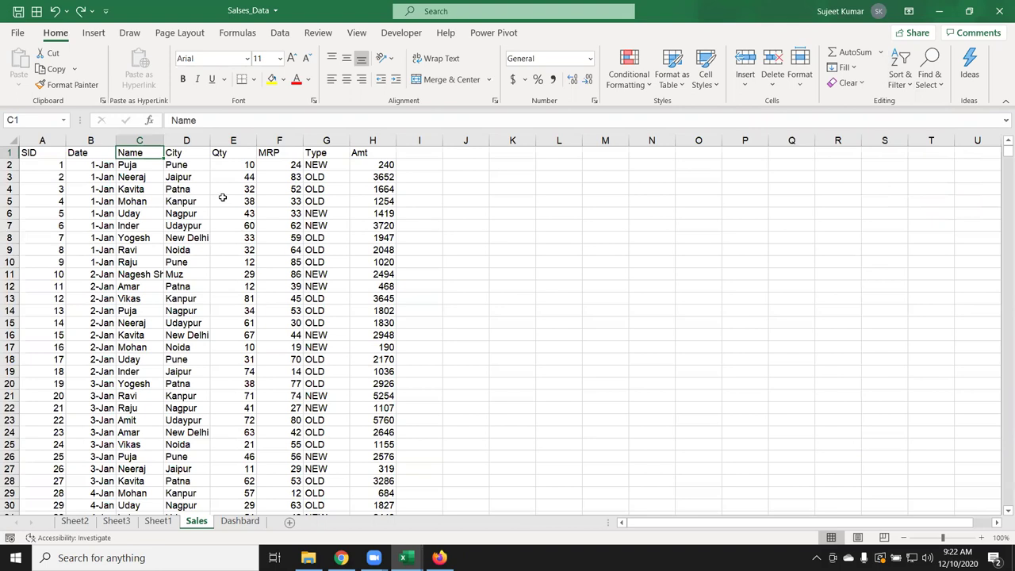
pyautogui.click(902, 77)
pyautogui.click(940, 143)
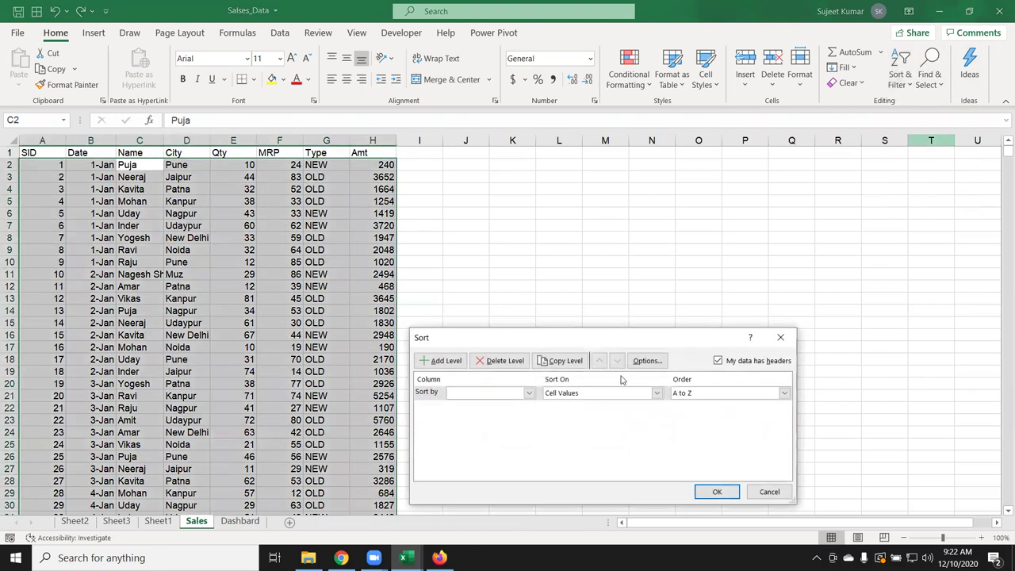
pyautogui.click(528, 393)
pyautogui.click(491, 420)
pyautogui.click(444, 360)
pyautogui.click(528, 406)
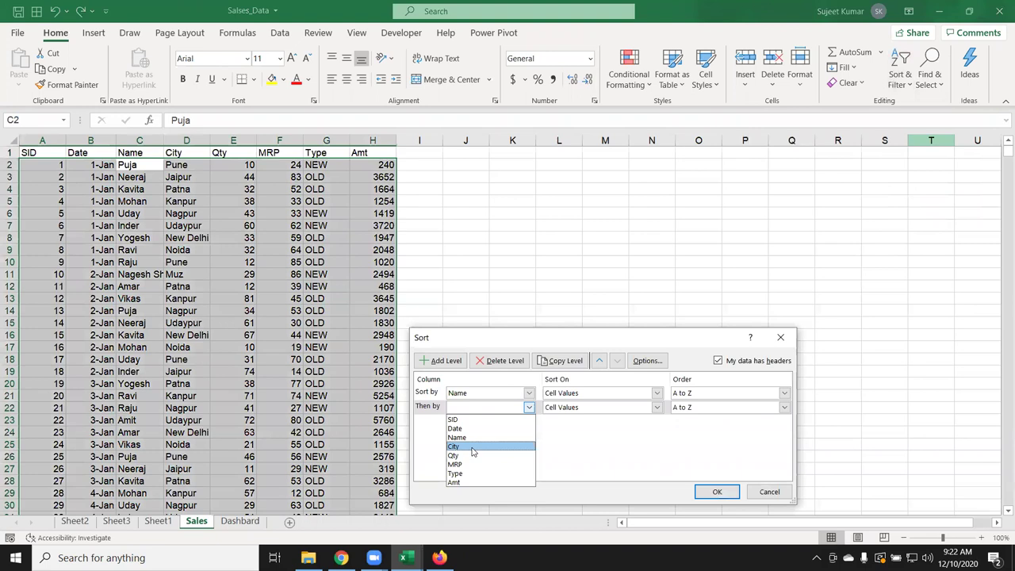
pyautogui.click(472, 447)
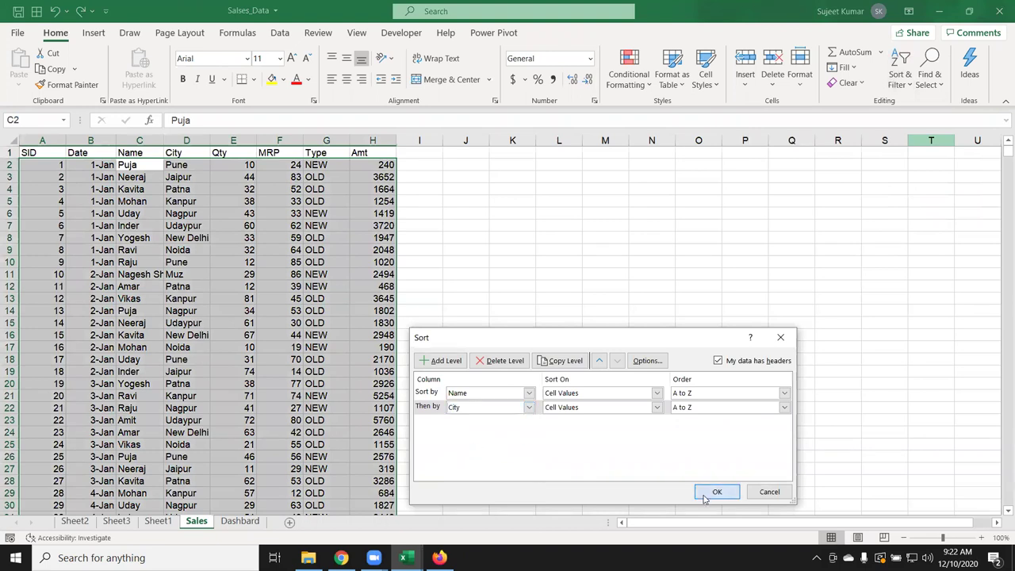
pyautogui.click(715, 492)
pyautogui.moveTo(145, 201); pyautogui.dragTo(209, 499)
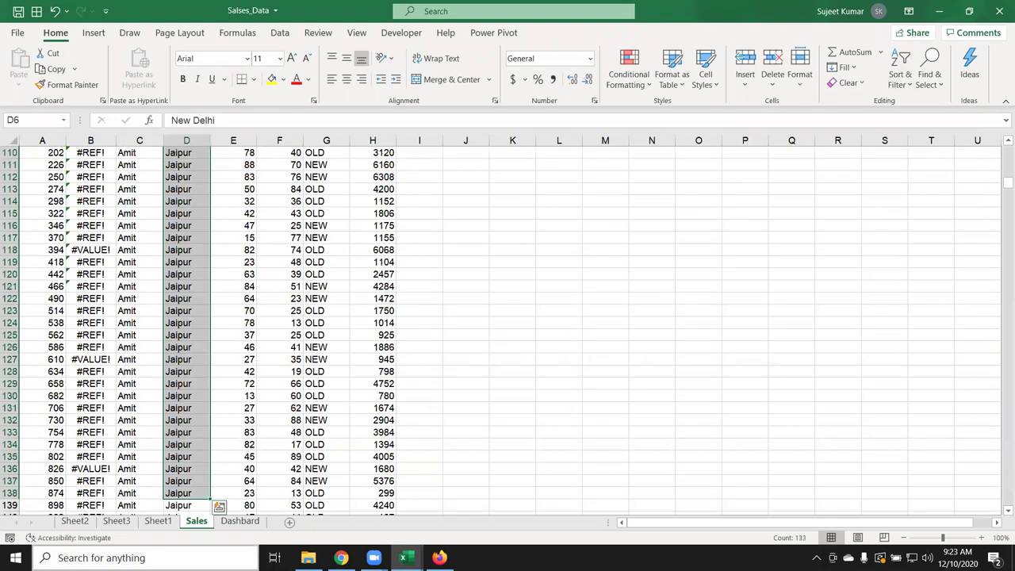
pyautogui.hotkey('ctrl', 'z')
# Add a 'Month' column in I1 starting with Jan and fill the month series down.
pyautogui.scroll(6, 204, 493)
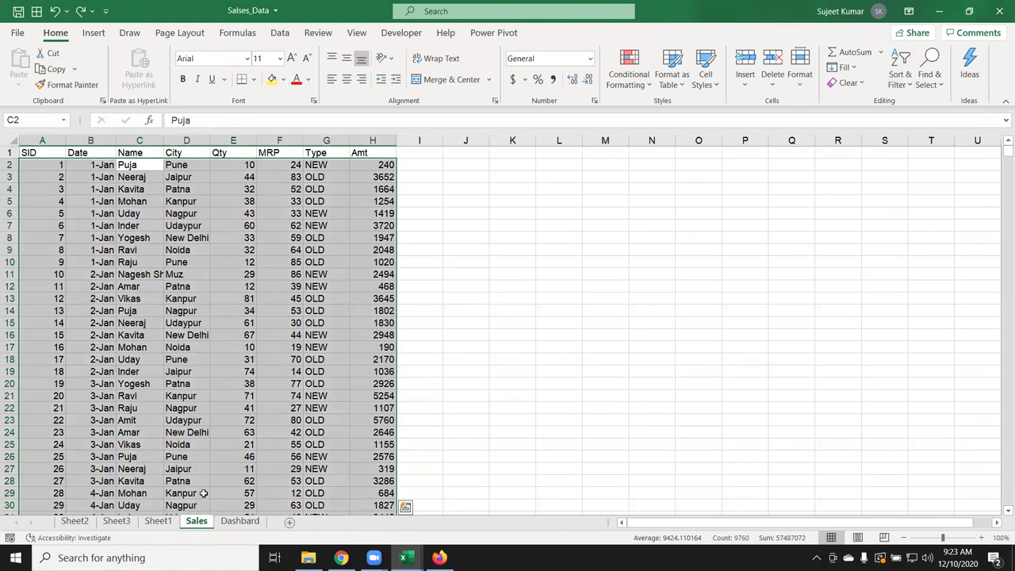
pyautogui.click(324, 298)
pyautogui.click(427, 154)
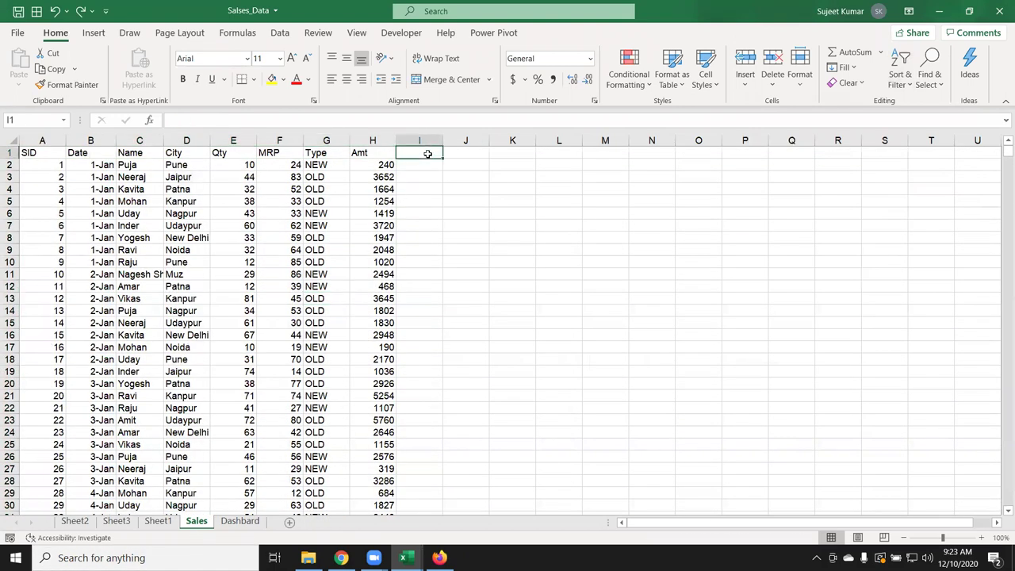
pyautogui.write('Month')
pyautogui.press('Return')
pyautogui.write('Jan')
pyautogui.press('Return')
pyautogui.click(432, 165)
pyautogui.doubleClick(443, 170)
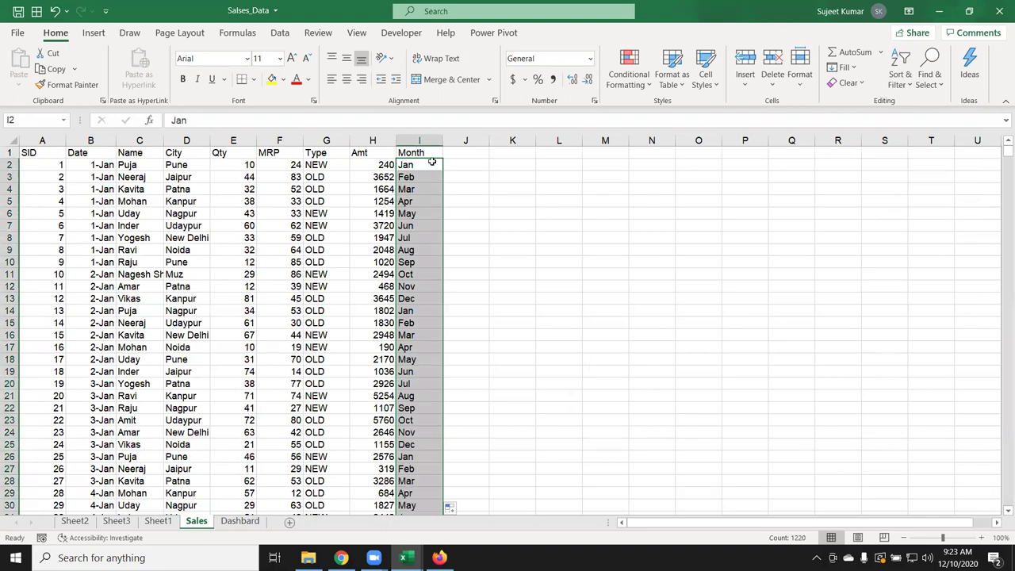
pyautogui.click(426, 154)
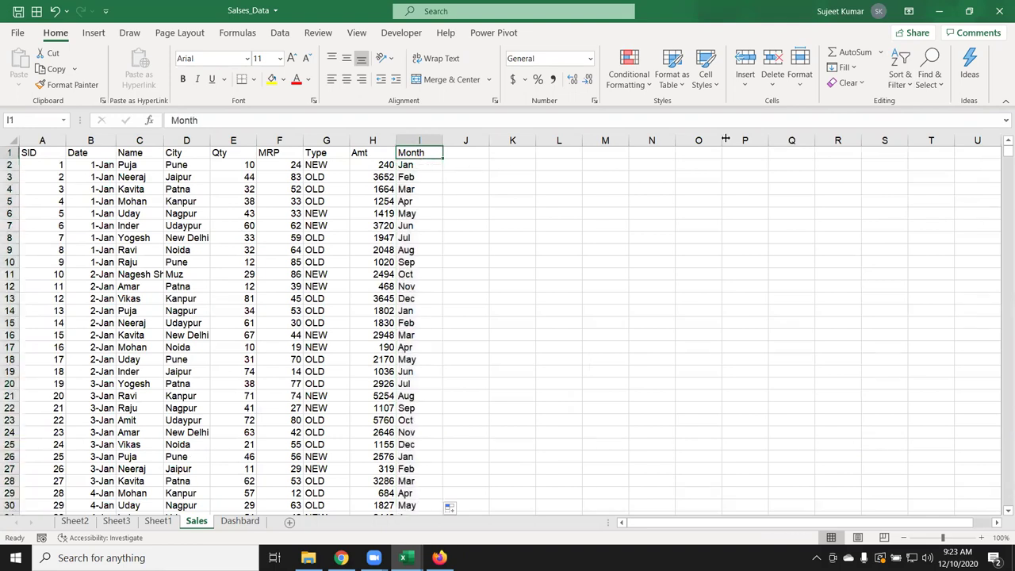
# Custom-sort the Sales table by Month, then undo the sort with Ctrl+Z.
pyautogui.click(906, 75)
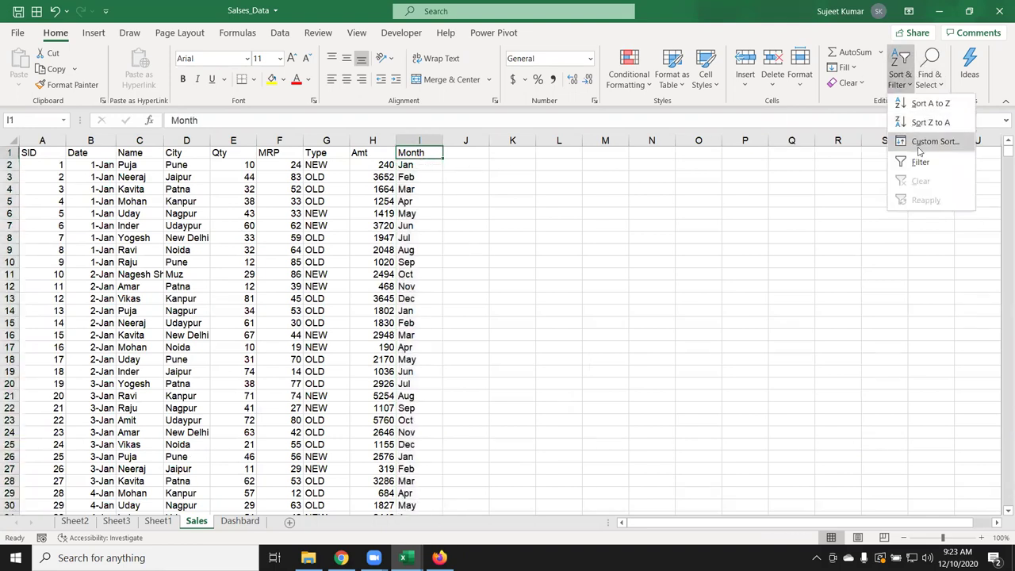
pyautogui.click(918, 147)
pyautogui.click(528, 393)
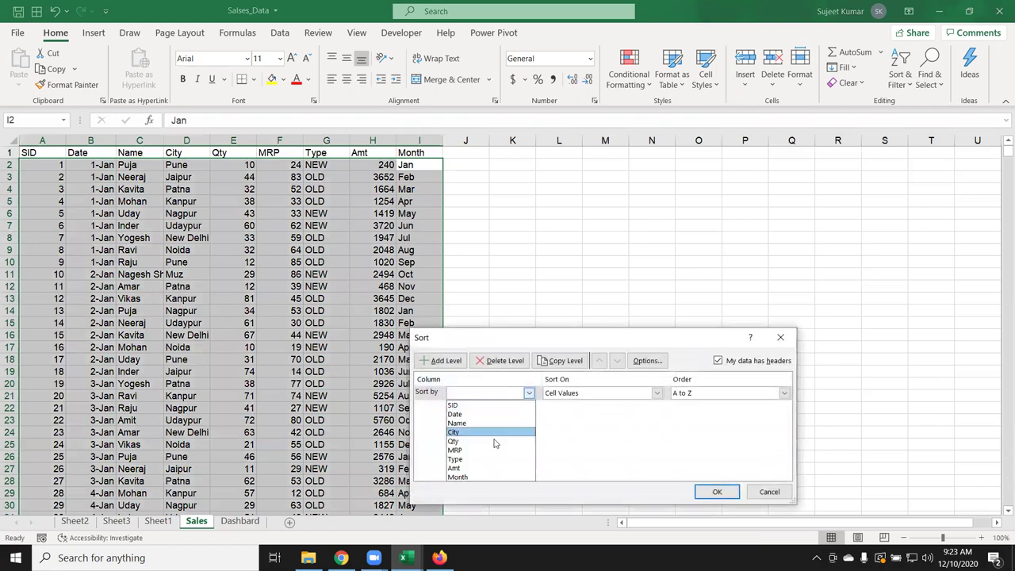
pyautogui.click(491, 476)
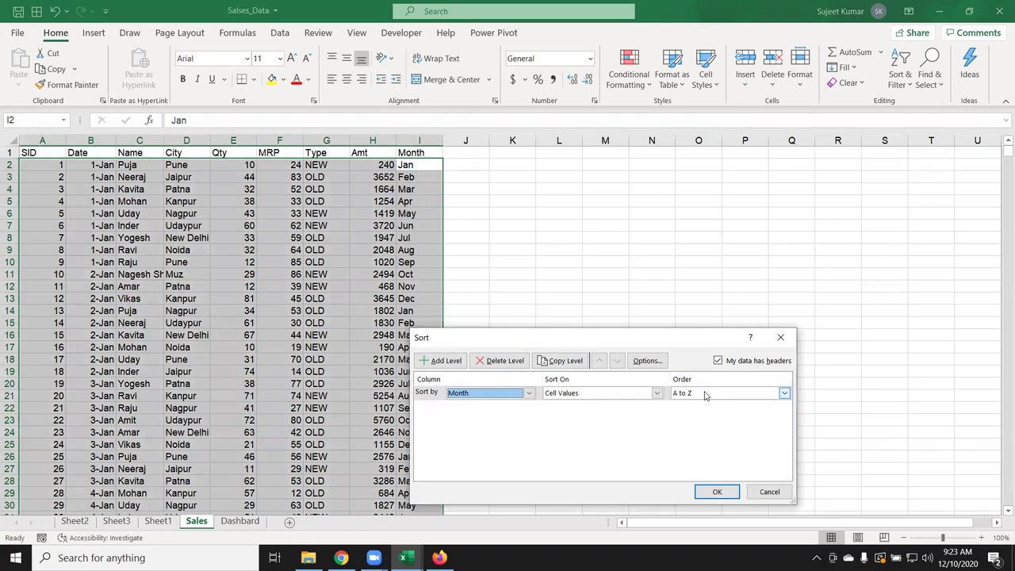
pyautogui.click(716, 492)
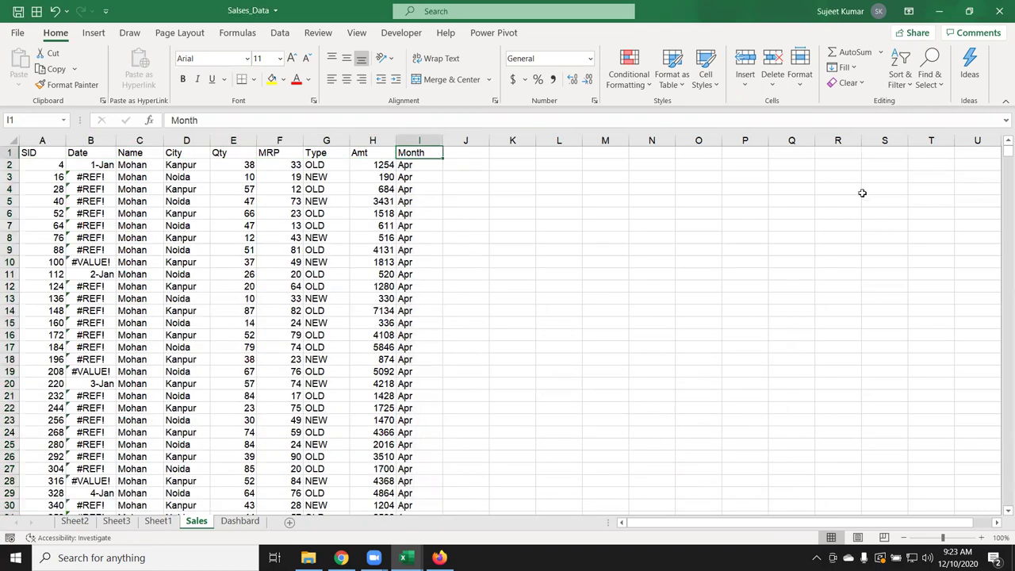
pyautogui.hotkey('ctrl', 'z')
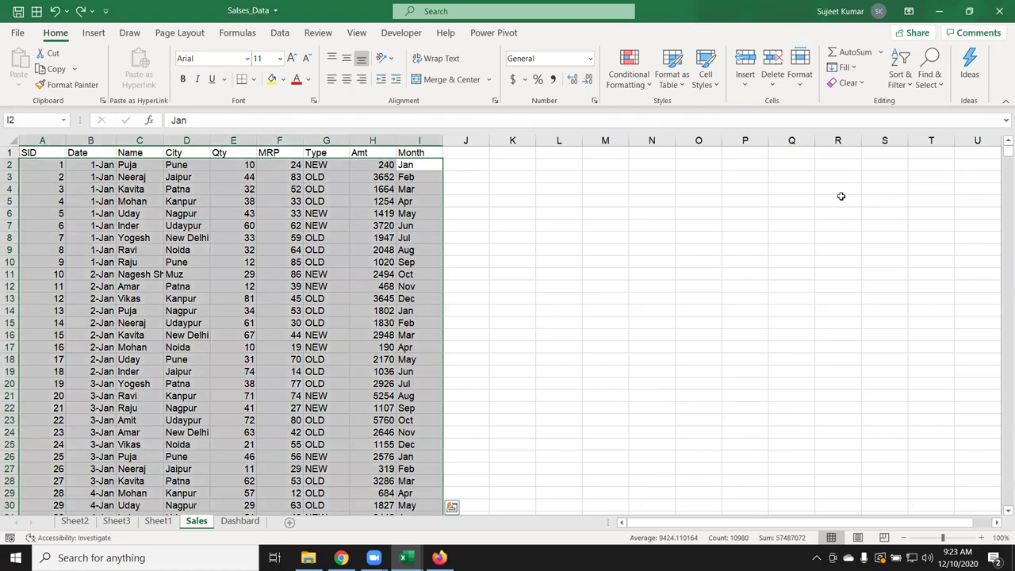
# Start a custom sort of the Sales data with Month as the sort column.
pyautogui.click(427, 189)
pyautogui.click(416, 227)
pyautogui.click(430, 151)
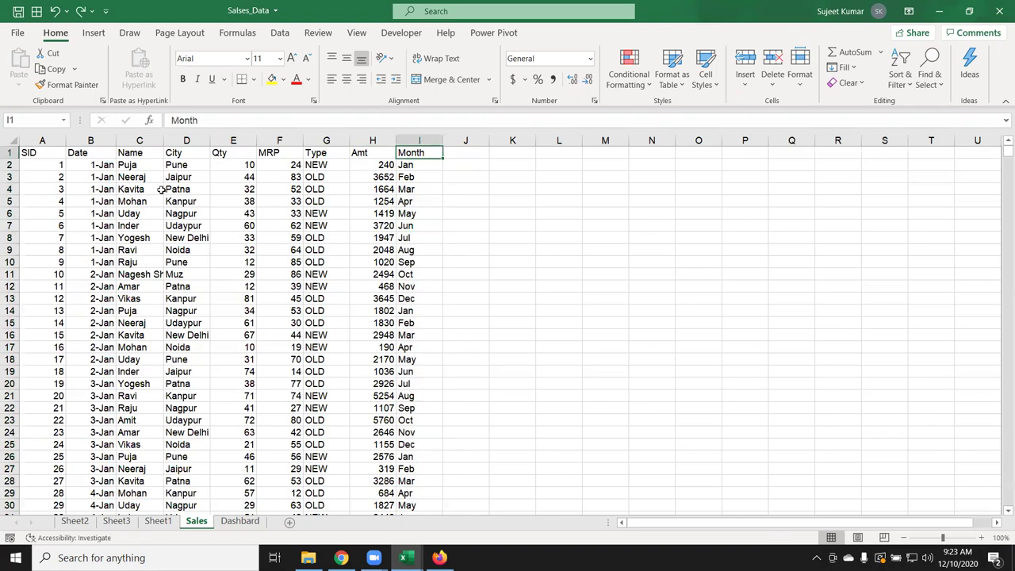
pyautogui.click(899, 76)
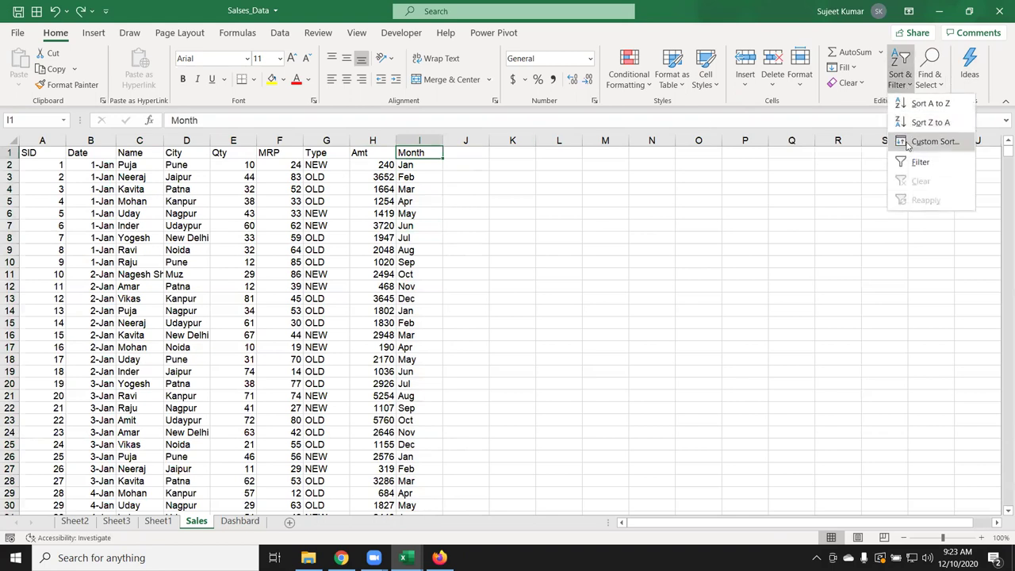
pyautogui.click(921, 132)
pyautogui.click(483, 392)
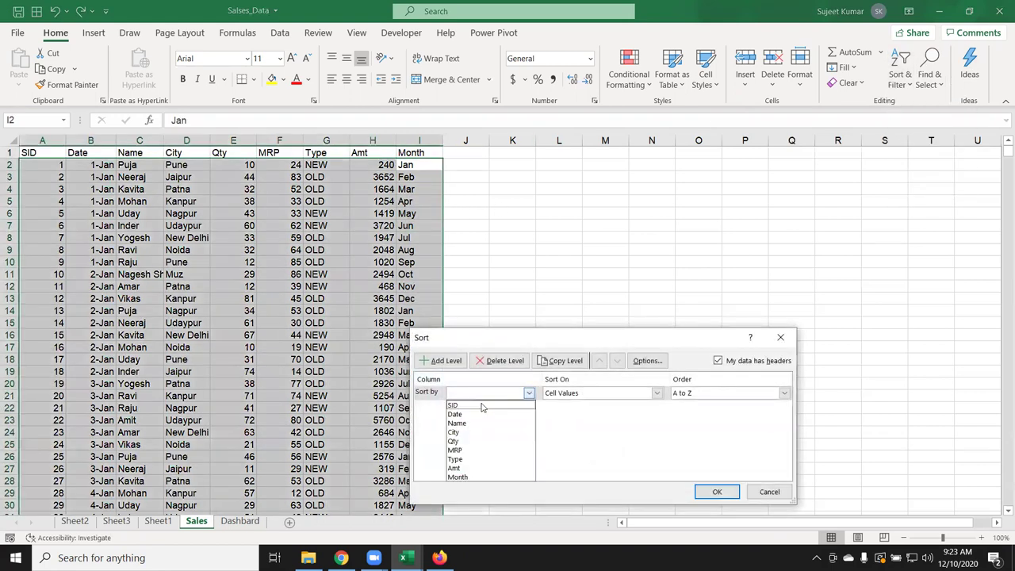
pyautogui.click(470, 477)
# Order Month by the Jan, Feb, Mar custom list, apply it, and review the sorted rows.
pyautogui.click(702, 393)
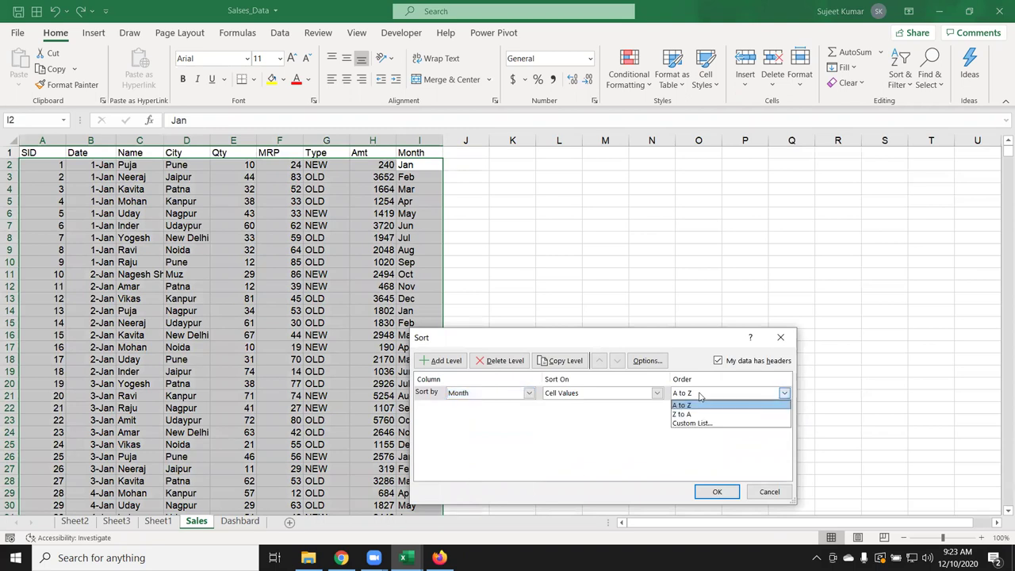
pyautogui.click(702, 419)
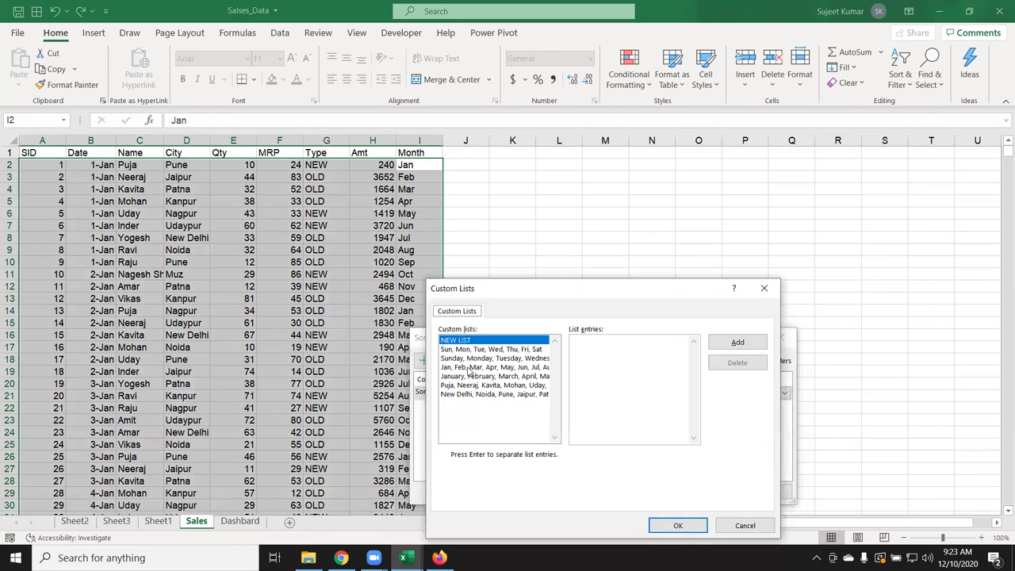
pyautogui.click(468, 368)
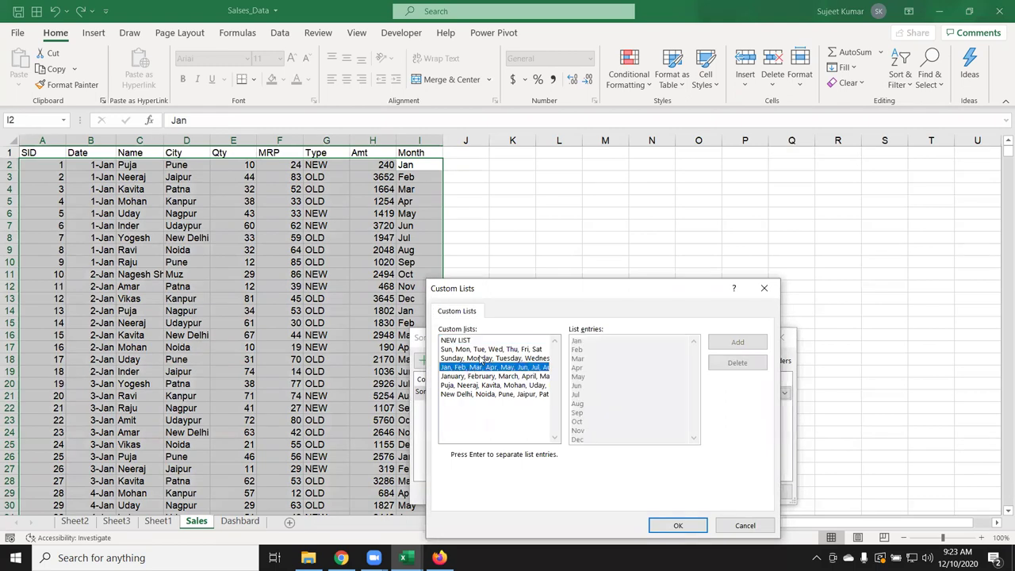
pyautogui.click(668, 523)
pyautogui.click(735, 491)
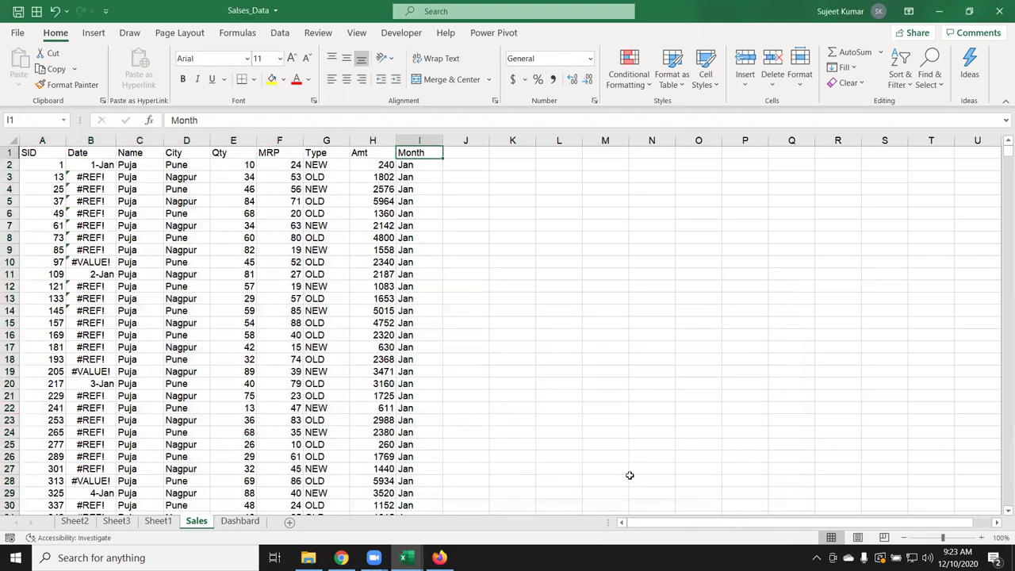
pyautogui.scroll(-7, 626, 469)
pyautogui.scroll(-4, 621, 471)
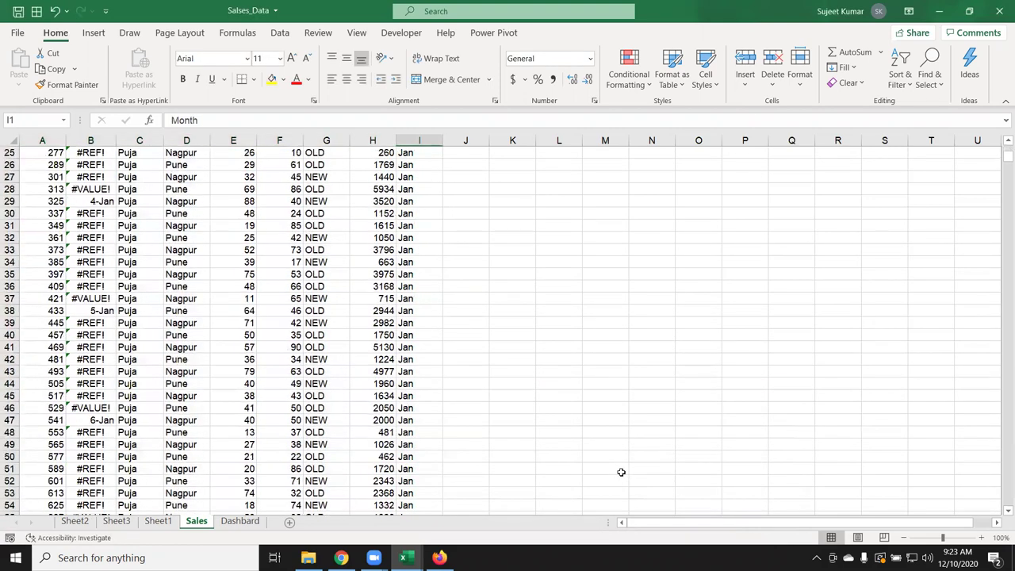
pyautogui.scroll(-4, 621, 471)
pyautogui.scroll(-5, 661, 465)
pyautogui.scroll(12, 662, 466)
pyautogui.scroll(4, 658, 462)
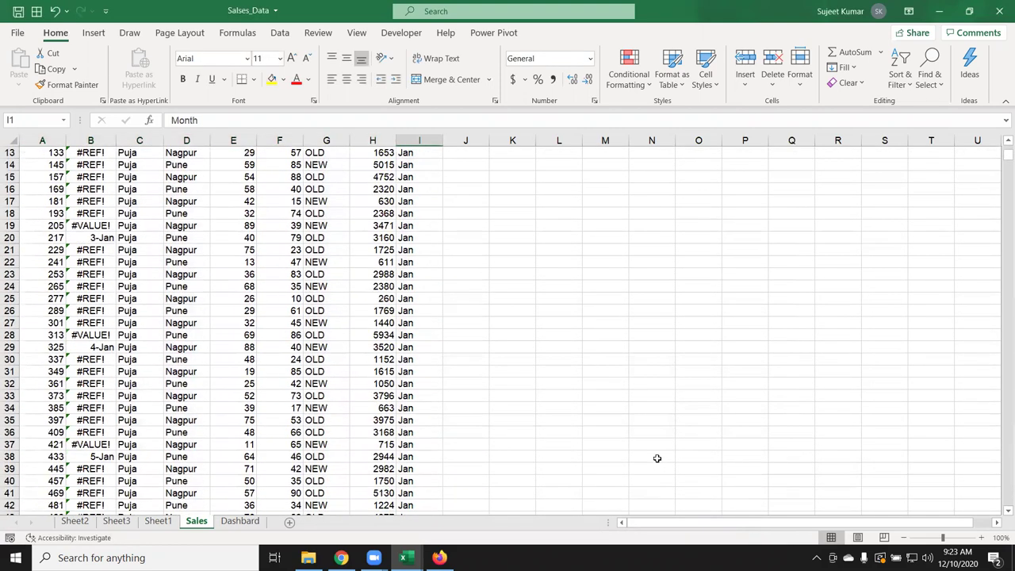
pyautogui.scroll(4, 656, 454)
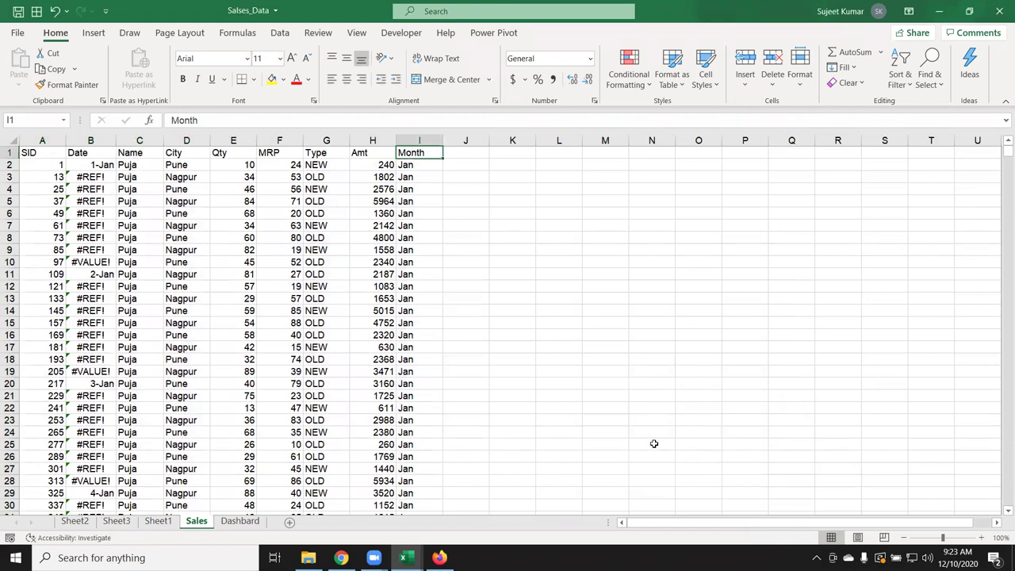
# Undo the Month sort and fill Qty cells E10, E19 and E27 yellow.
pyautogui.hotkey('ctrl', 'z')
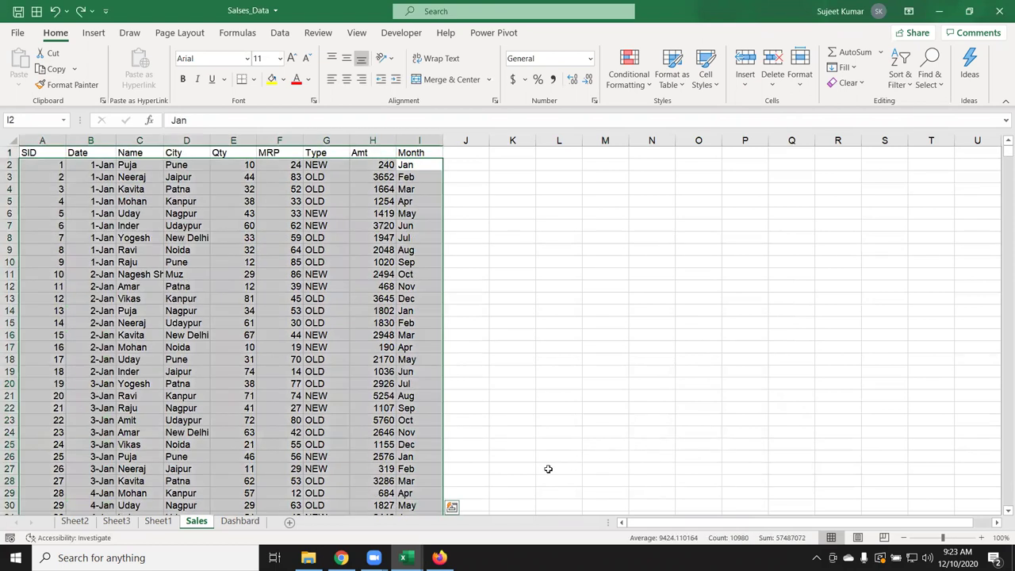
pyautogui.click(225, 262)
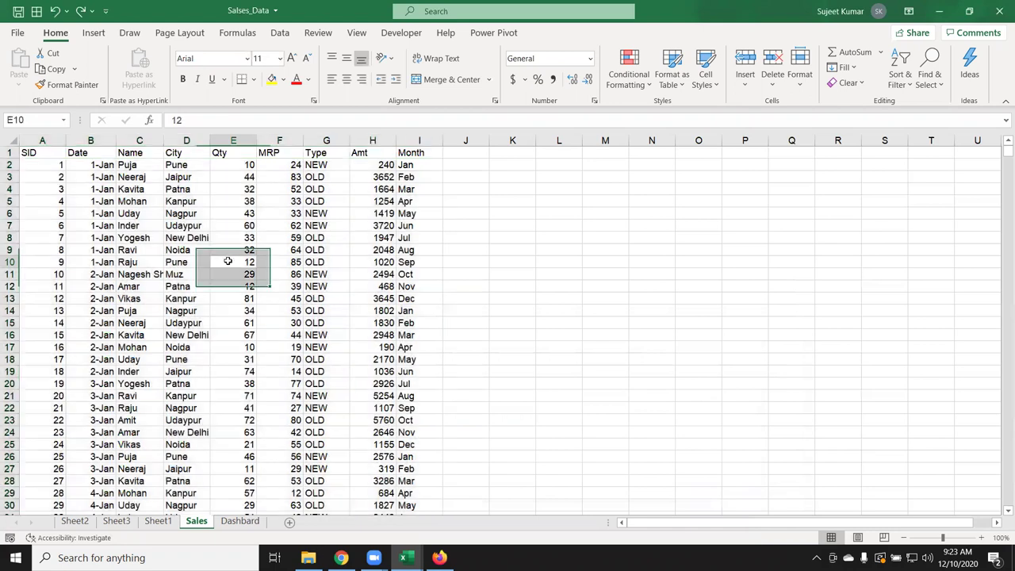
pyautogui.click(272, 79)
pyautogui.click(233, 369)
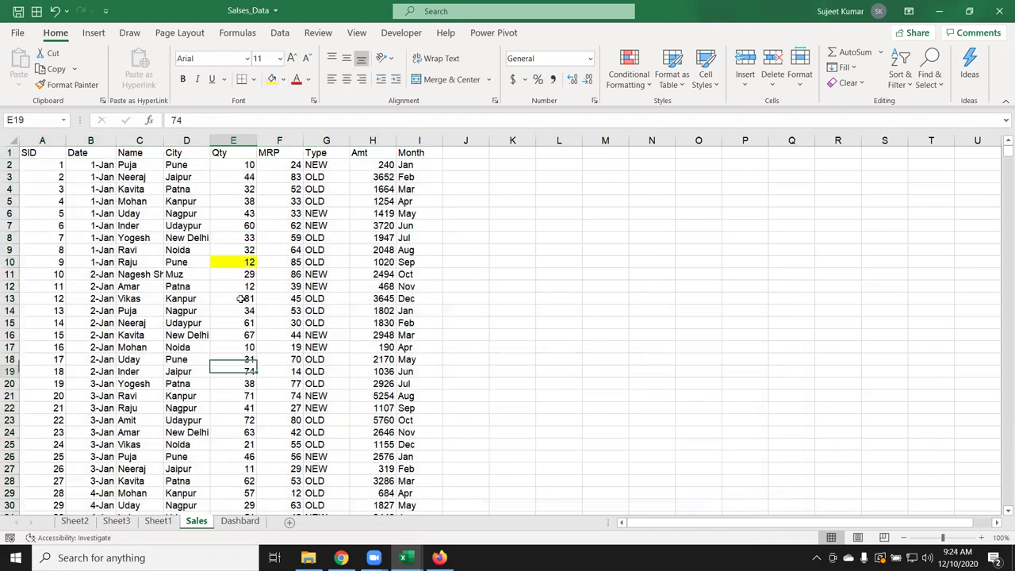
pyautogui.click(272, 79)
pyautogui.click(226, 470)
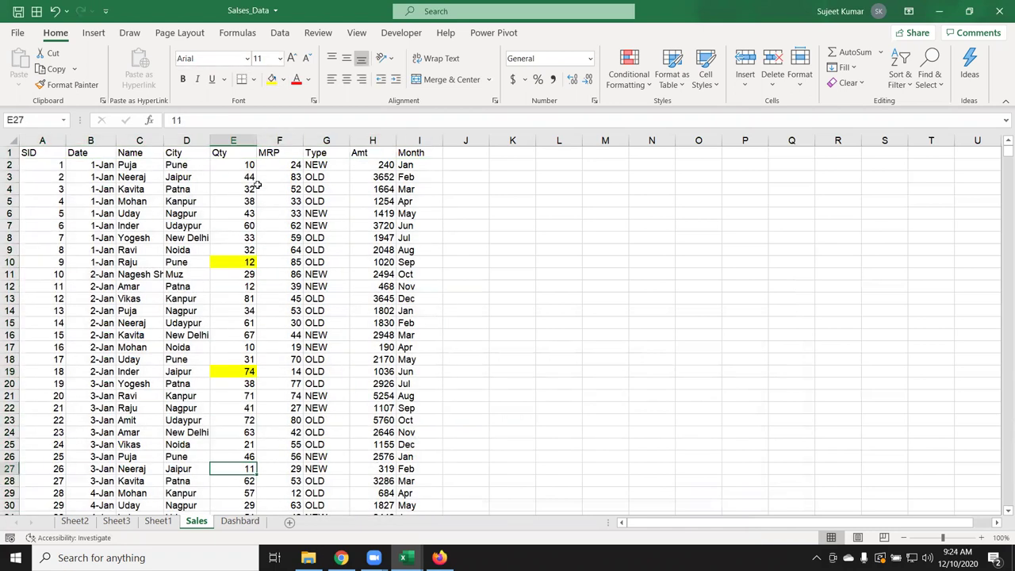
pyautogui.click(272, 79)
# Custom-sort by Qty on cell colour with yellow cells on top.
pyautogui.click(233, 156)
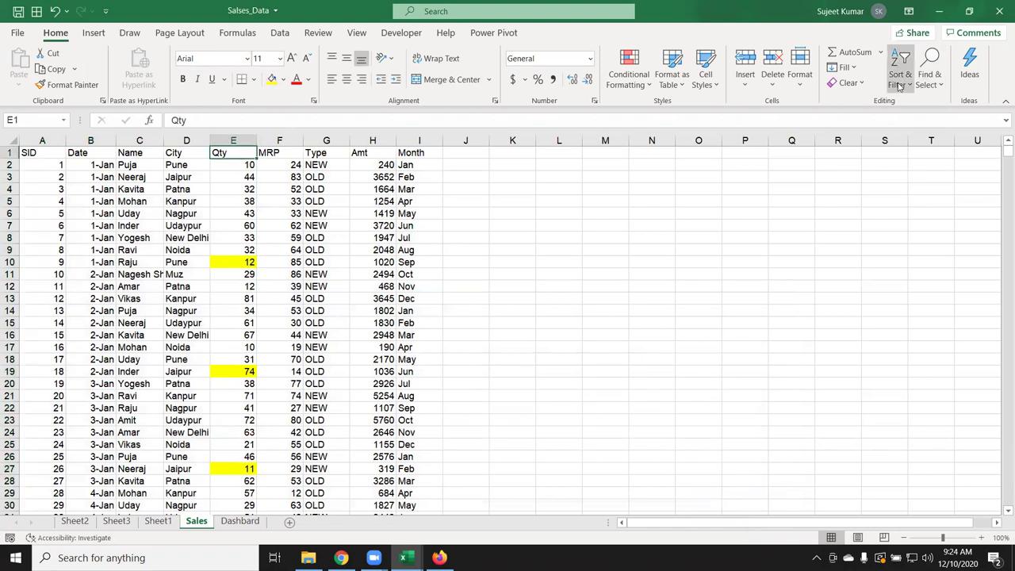
pyautogui.click(899, 79)
pyautogui.click(929, 141)
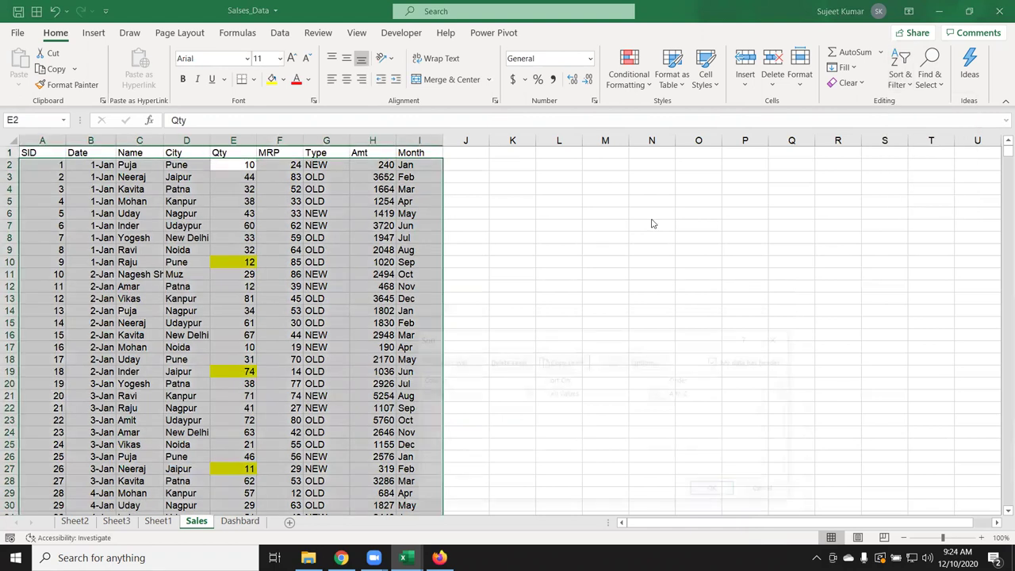
pyautogui.click(468, 393)
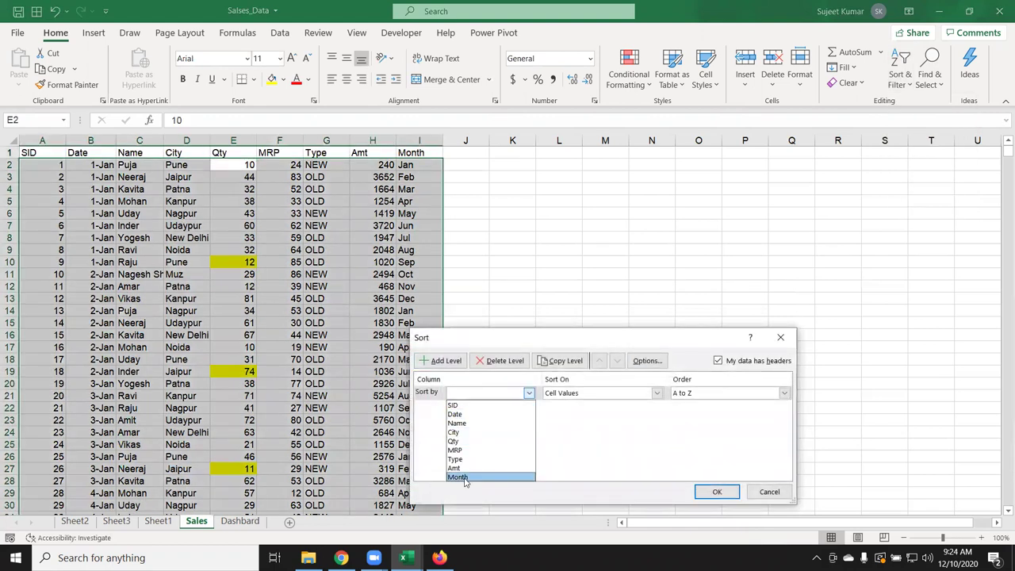
pyautogui.click(464, 441)
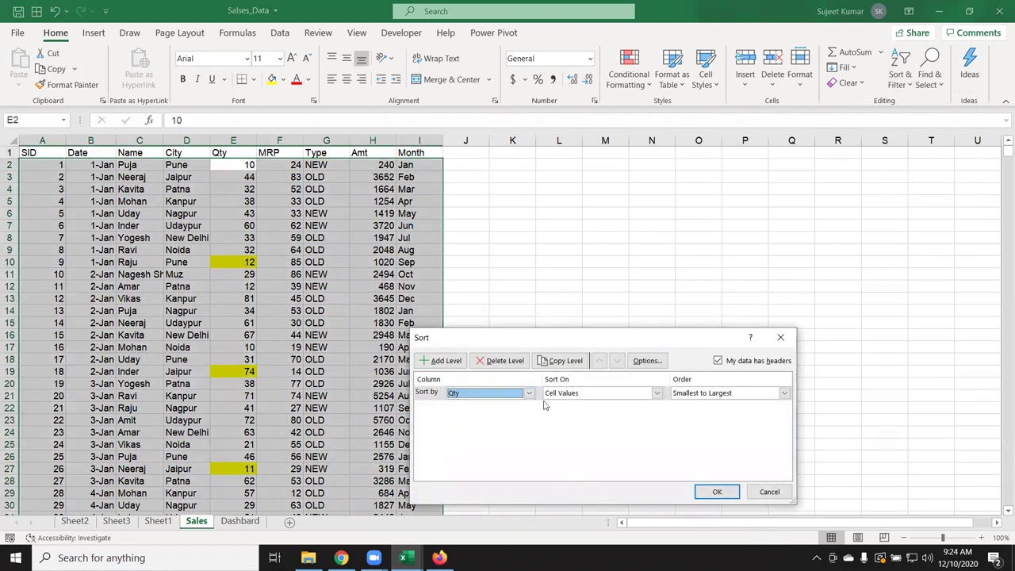
pyautogui.click(656, 392)
pyautogui.click(566, 410)
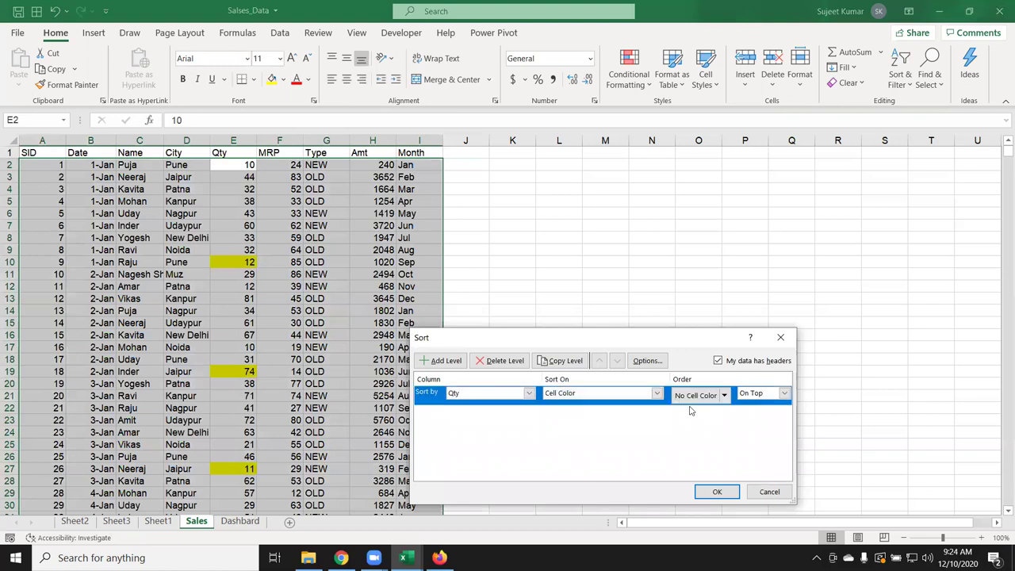
pyautogui.click(724, 397)
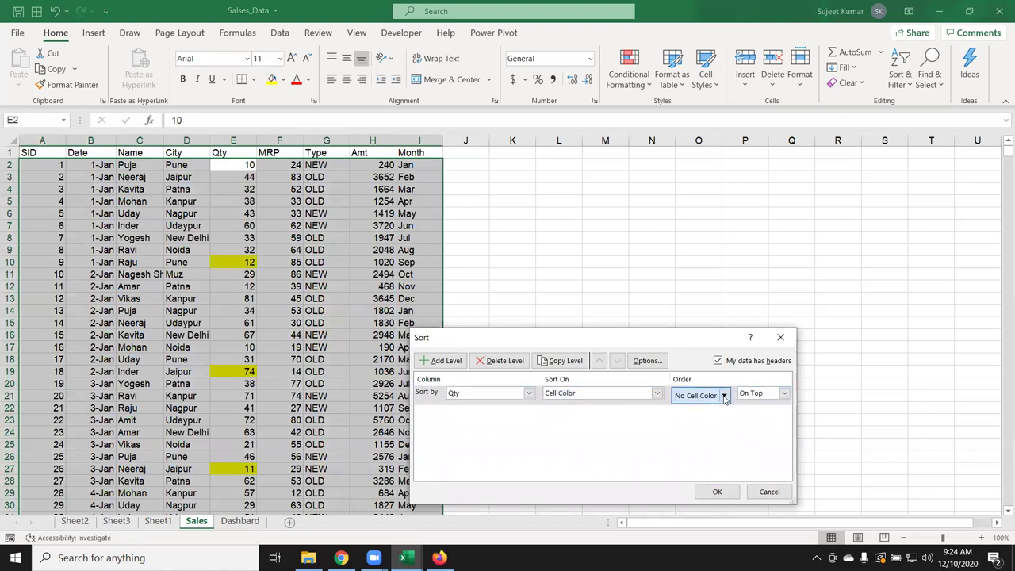
pyautogui.click(724, 396)
pyautogui.click(682, 433)
pyautogui.click(716, 490)
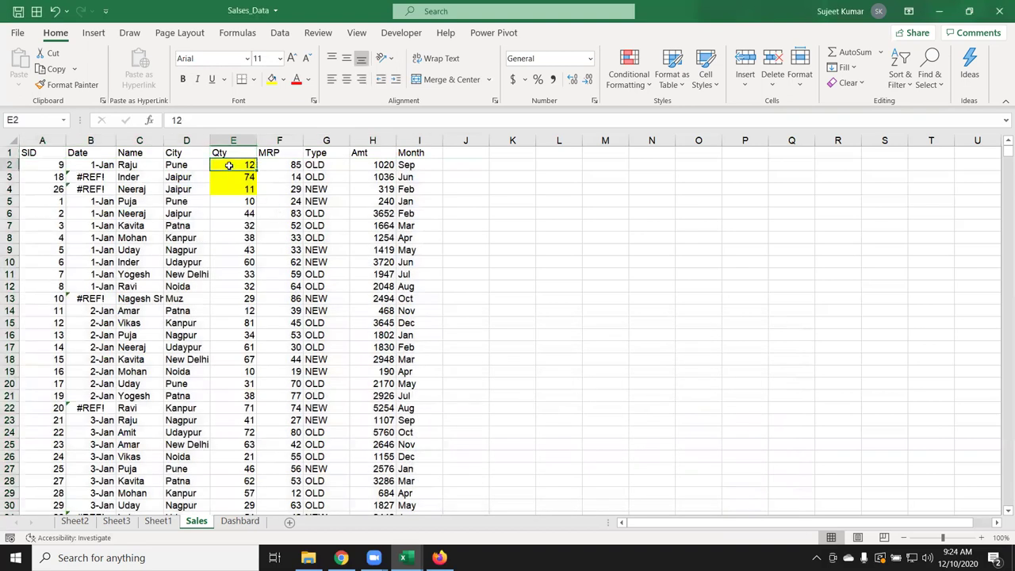
# Select the three yellow Qty cells E2:E4, then undo the colour sort.
pyautogui.moveTo(230, 168); pyautogui.dragTo(232, 189)
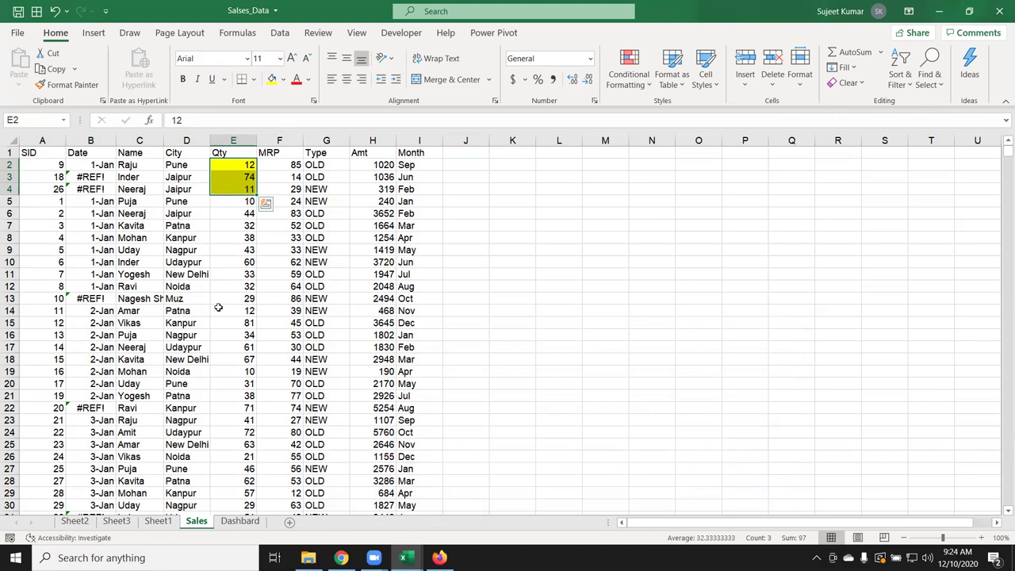
pyautogui.hotkey('ctrl', 'q')
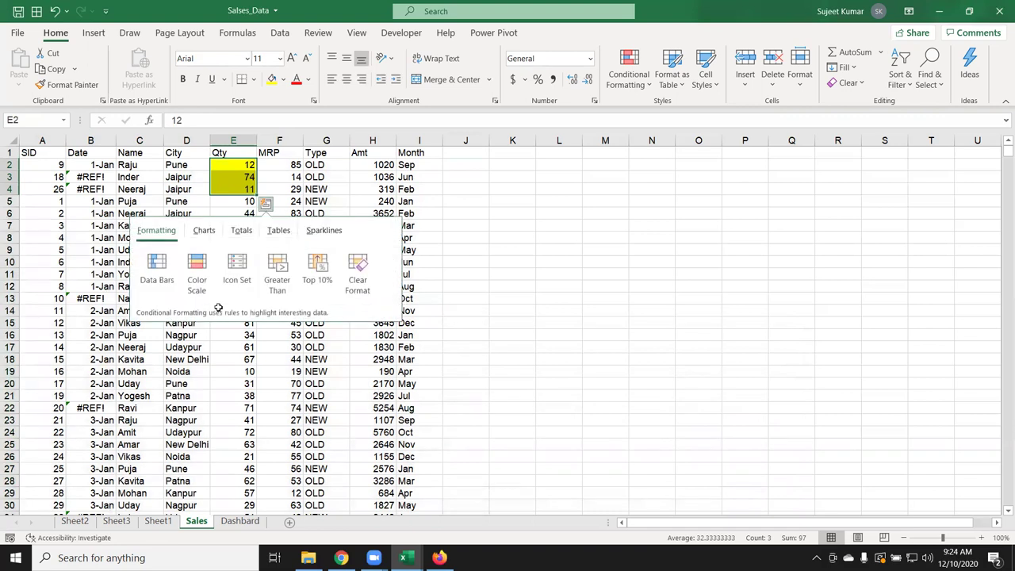
pyautogui.press('Escape')
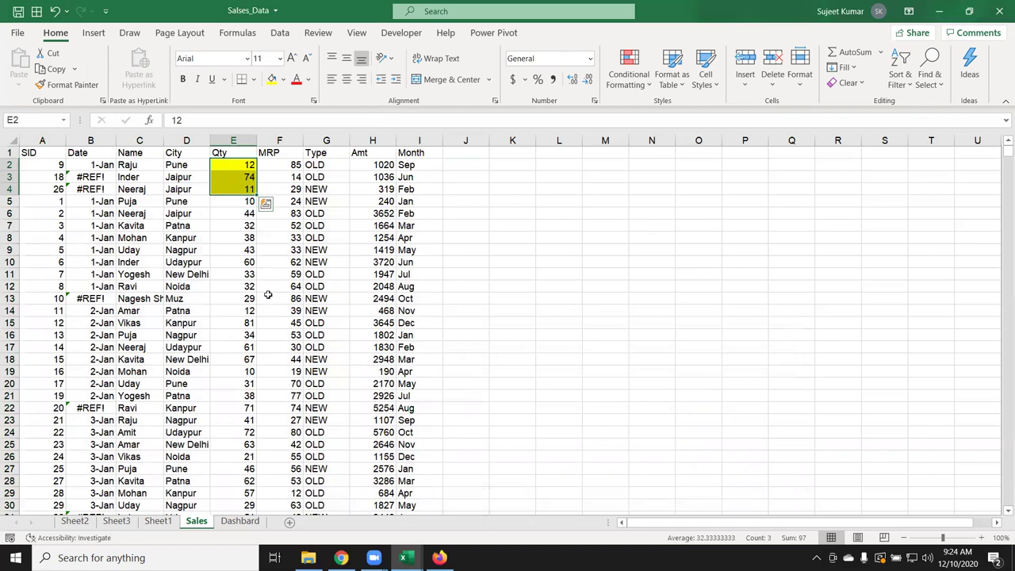
pyautogui.hotkey('ctrl', 'z')
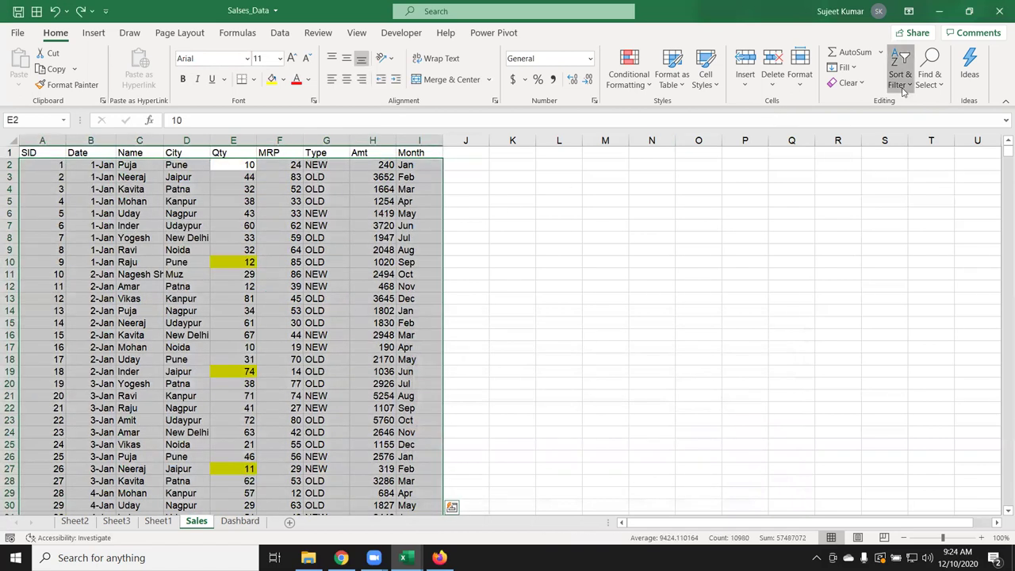
# Apply a coloured arrow icon set to the MRP column.
pyautogui.click(902, 92)
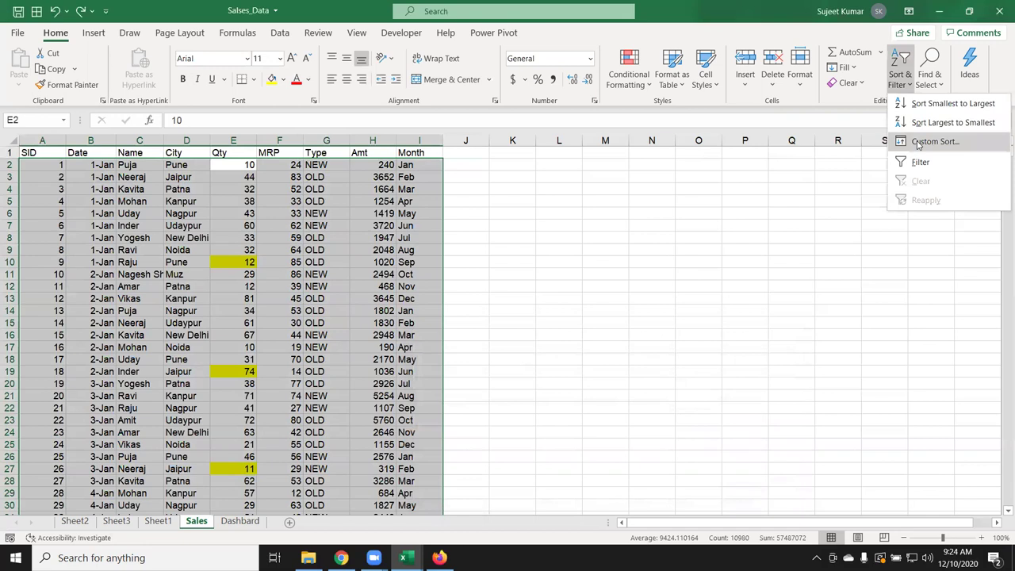
pyautogui.click(266, 206)
pyautogui.click(293, 140)
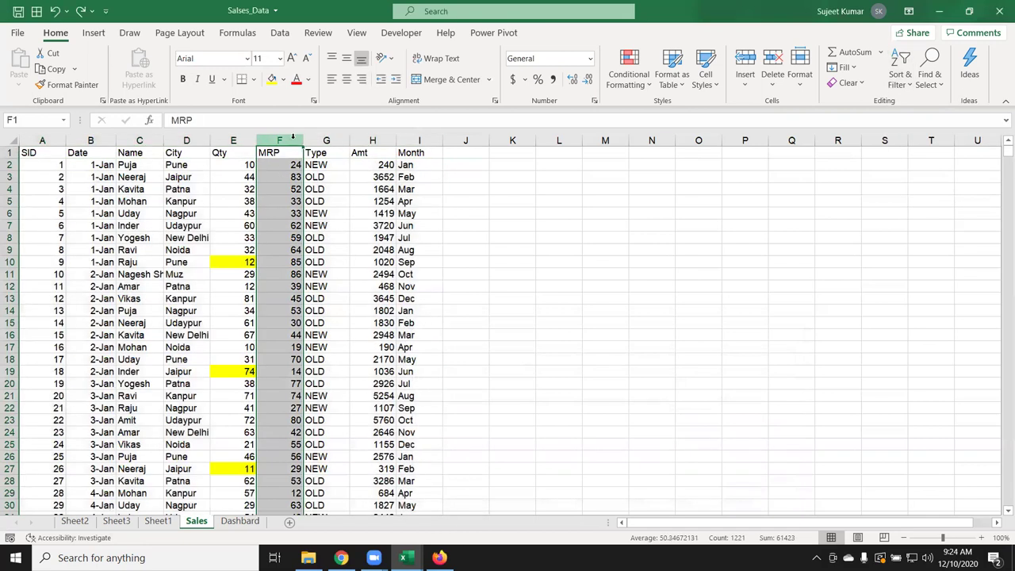
pyautogui.click(631, 76)
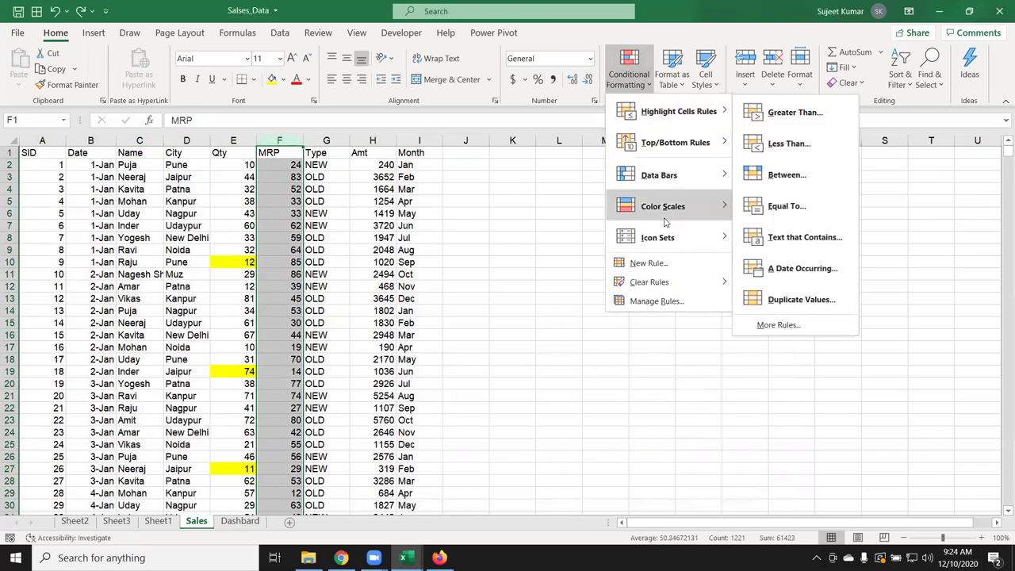
pyautogui.moveTo(670, 248)
pyautogui.click(762, 247)
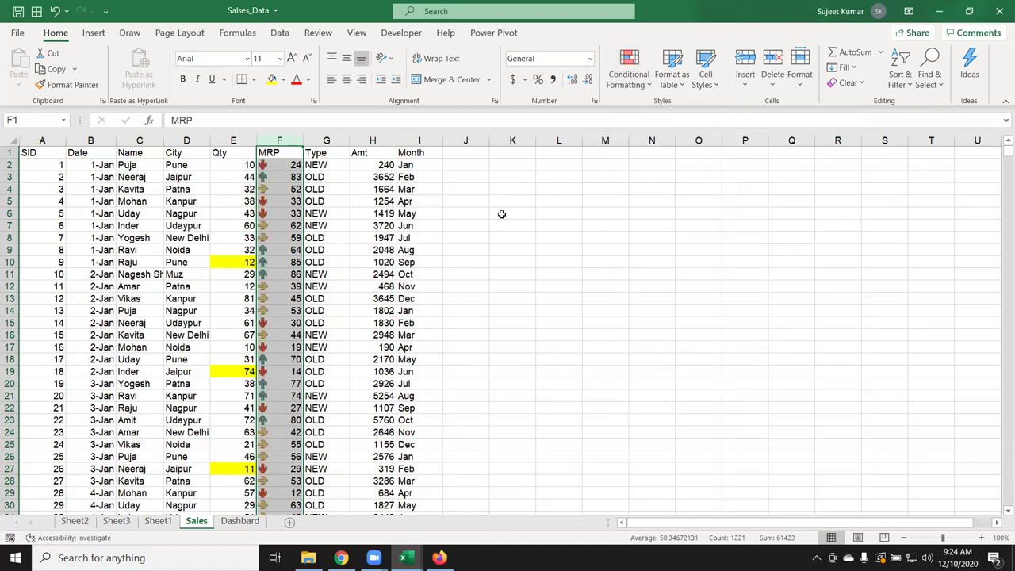
# Sort rows by MRP on conditional formatting icons, then undo to restore SID order.
pyautogui.click(405, 174)
pyautogui.click(900, 71)
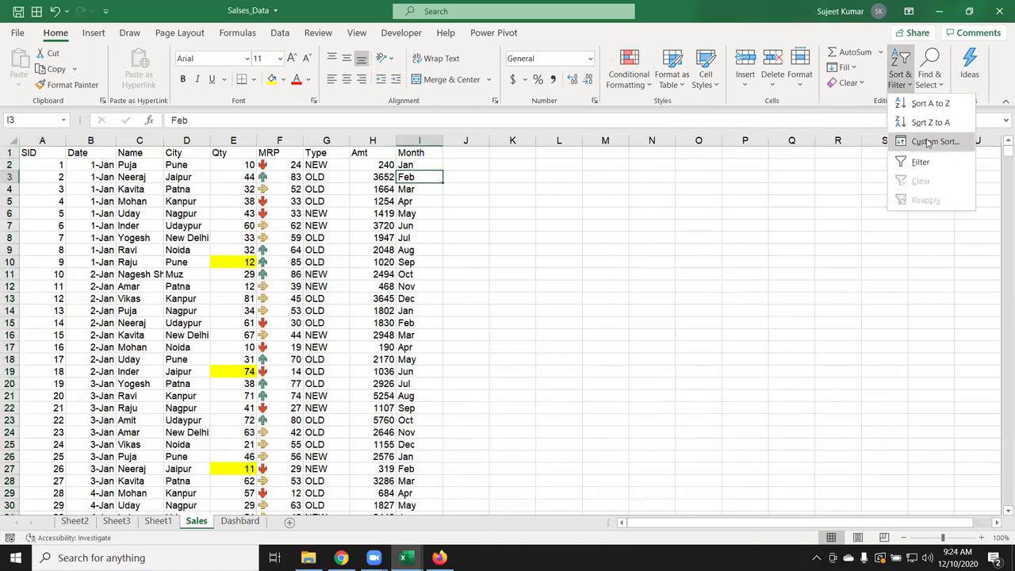
pyautogui.click(928, 142)
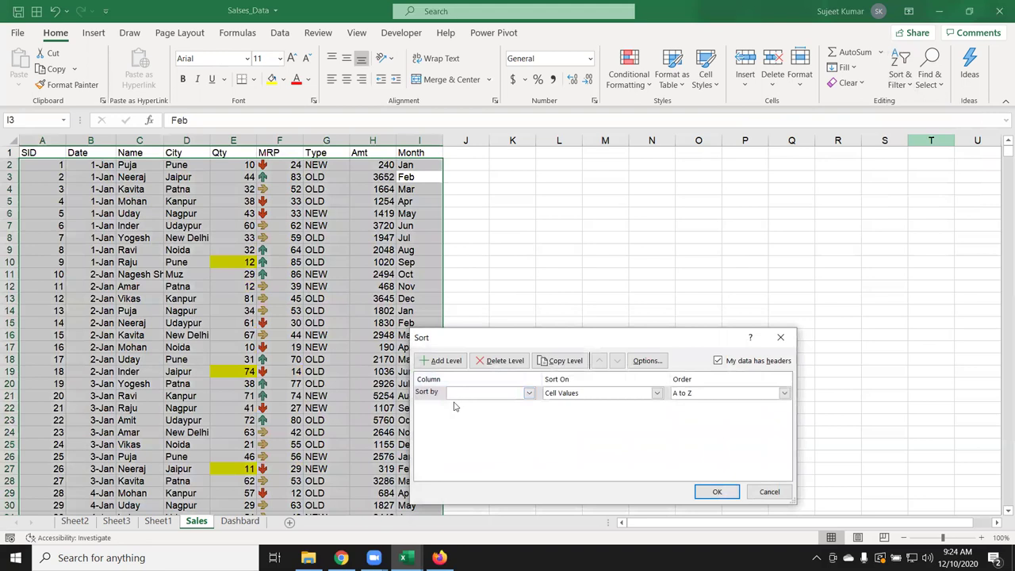
pyautogui.click(460, 397)
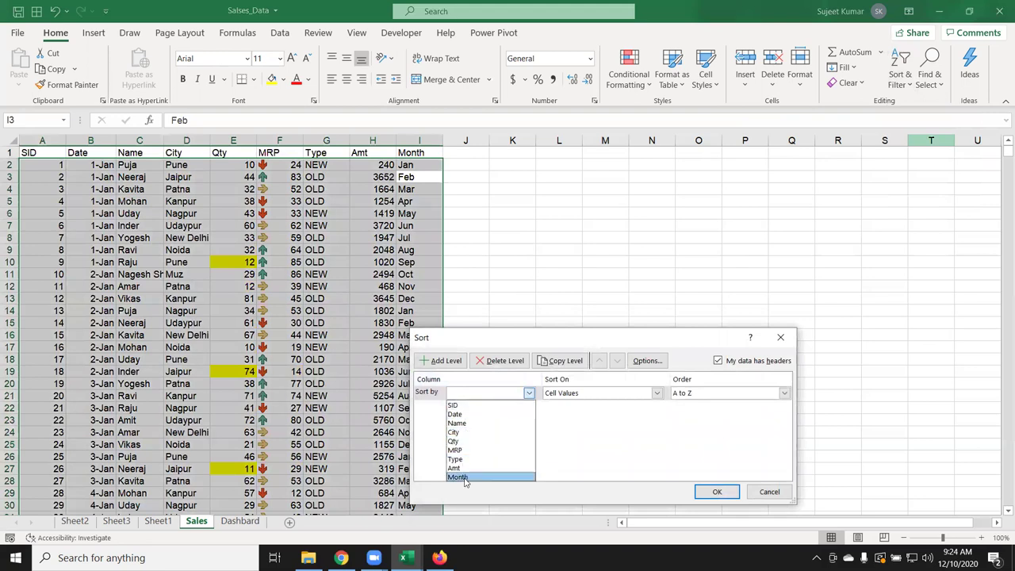
pyautogui.click(468, 450)
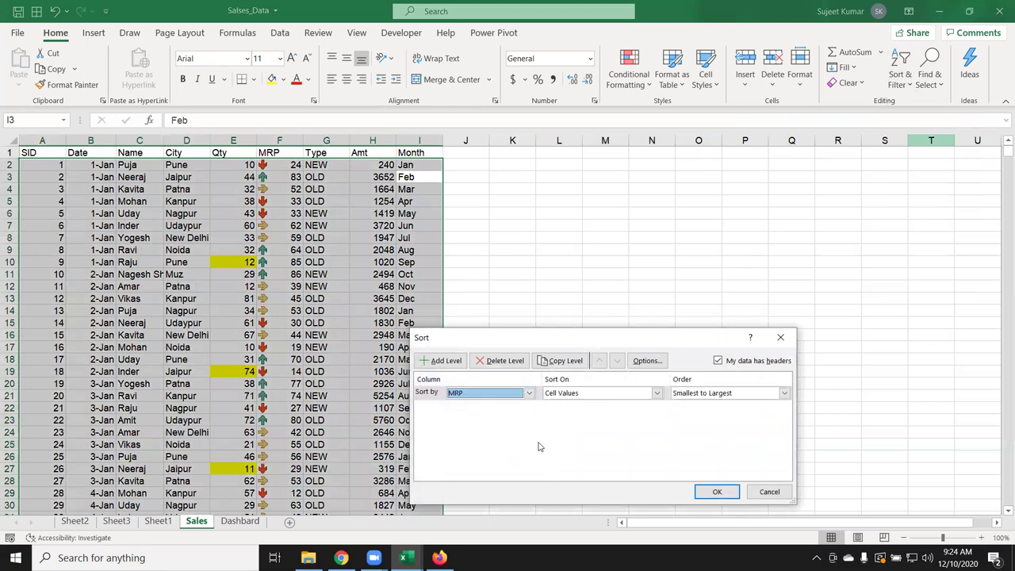
pyautogui.click(576, 394)
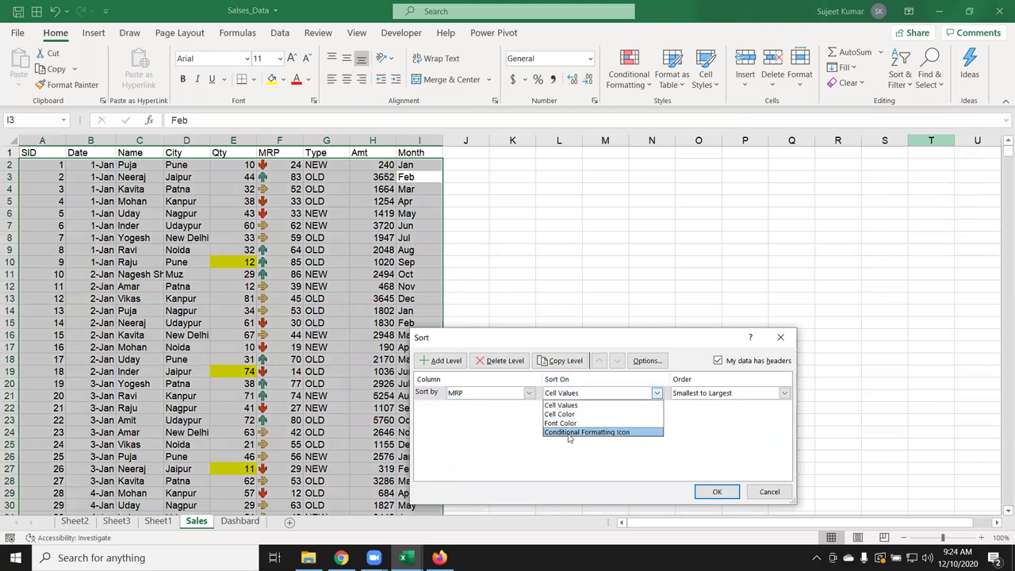
pyautogui.click(569, 433)
pyautogui.click(716, 491)
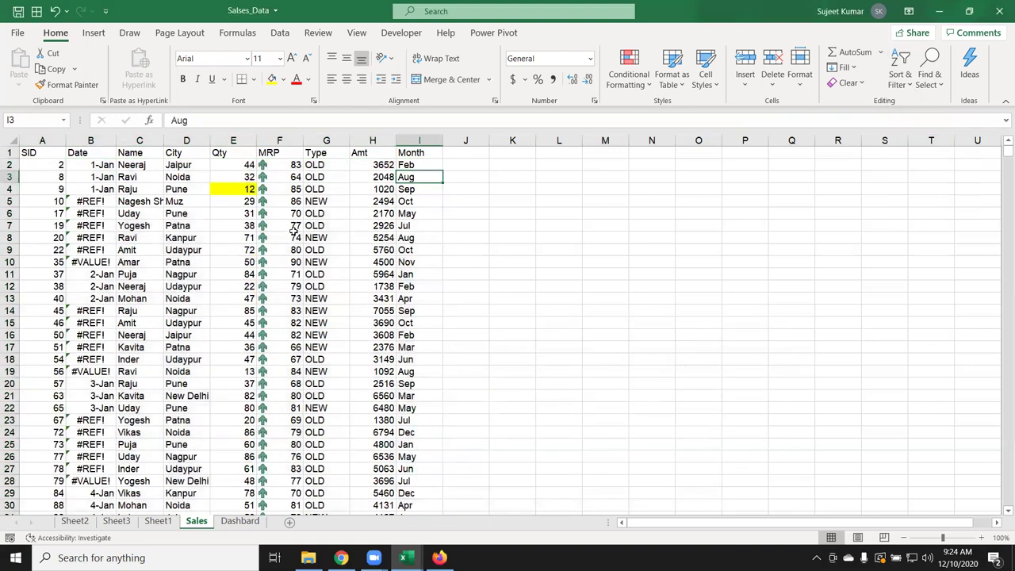
pyautogui.hotkey('ctrl', 'z')
pyautogui.click(337, 203)
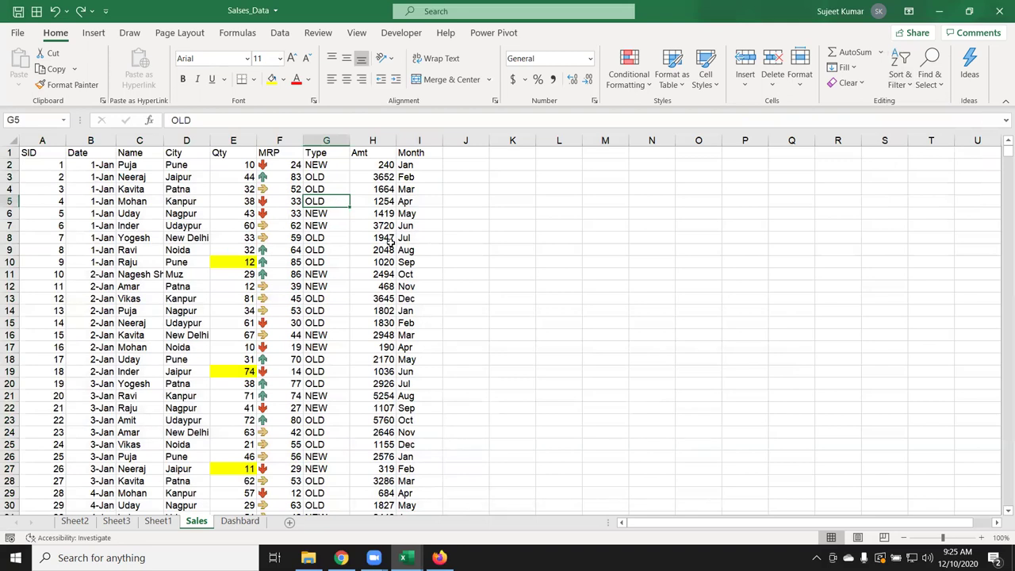
# Change the Month entry in I38 from Jan to JAN and return to the table top.
pyautogui.scroll(-3, 420, 357)
pyautogui.scroll(-3, 419, 381)
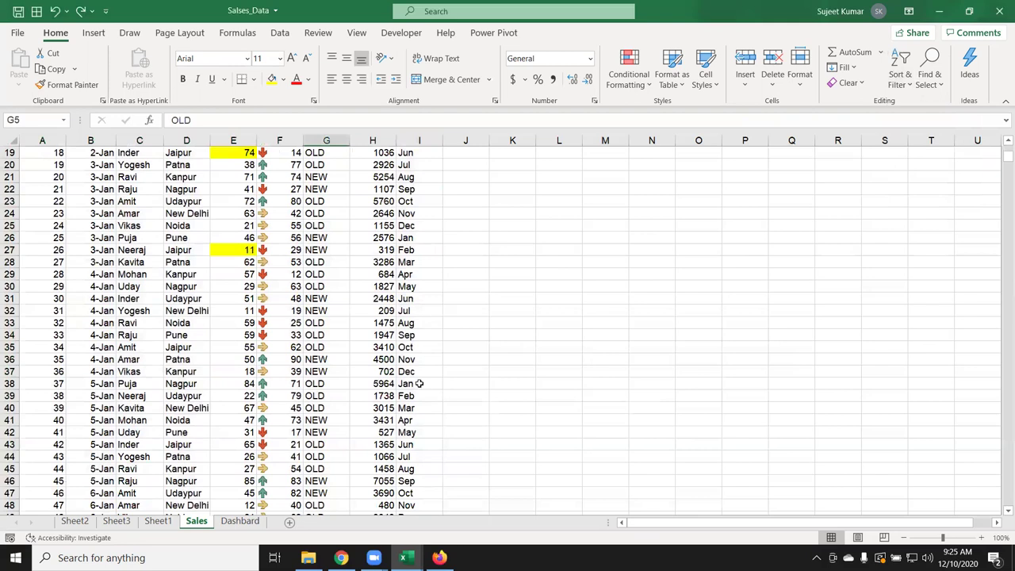
pyautogui.click(415, 383)
pyautogui.write('JAN')
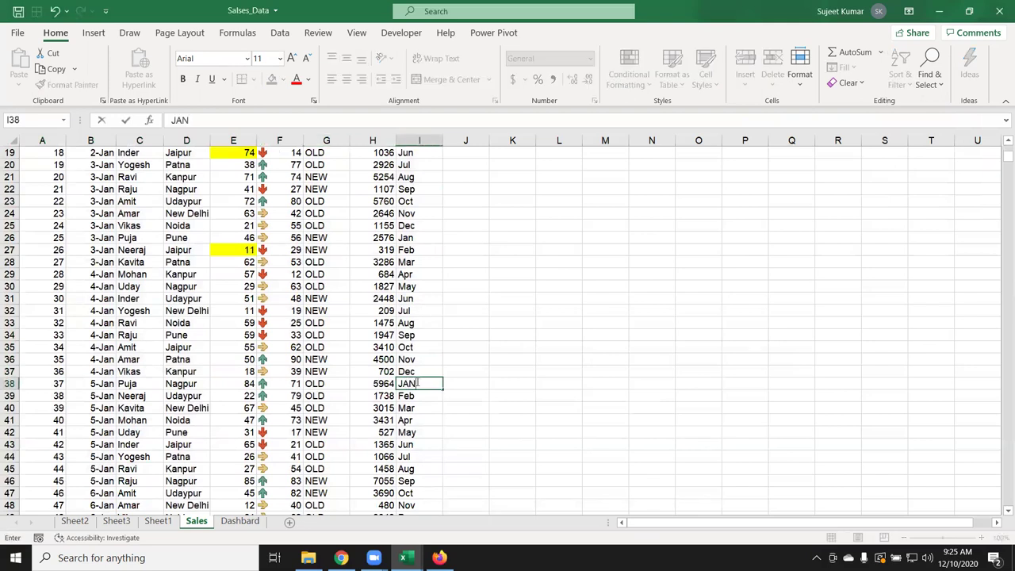
pyautogui.press('Return')
pyautogui.click(416, 383)
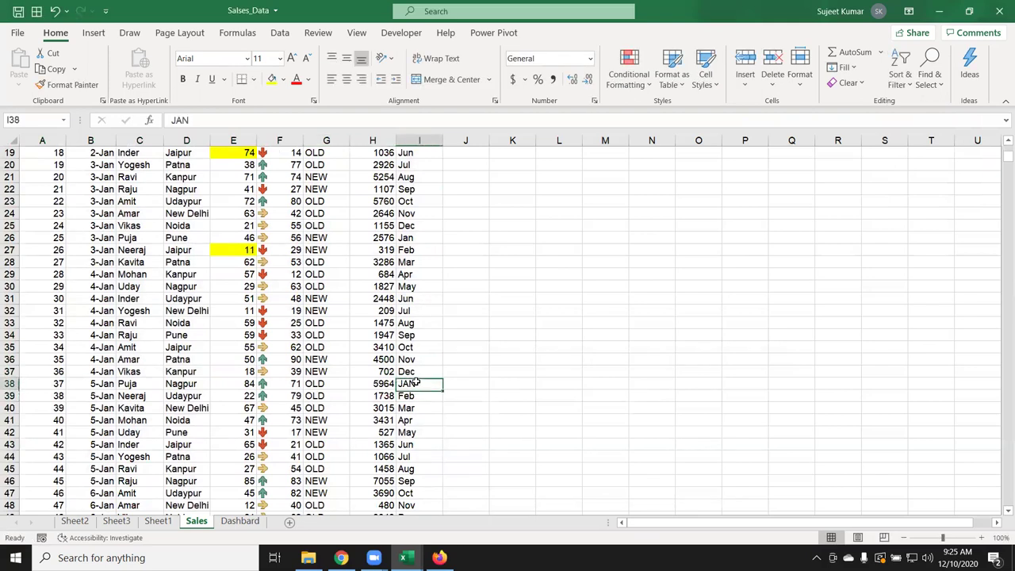
pyautogui.hotkey('ctrl', 'Up')
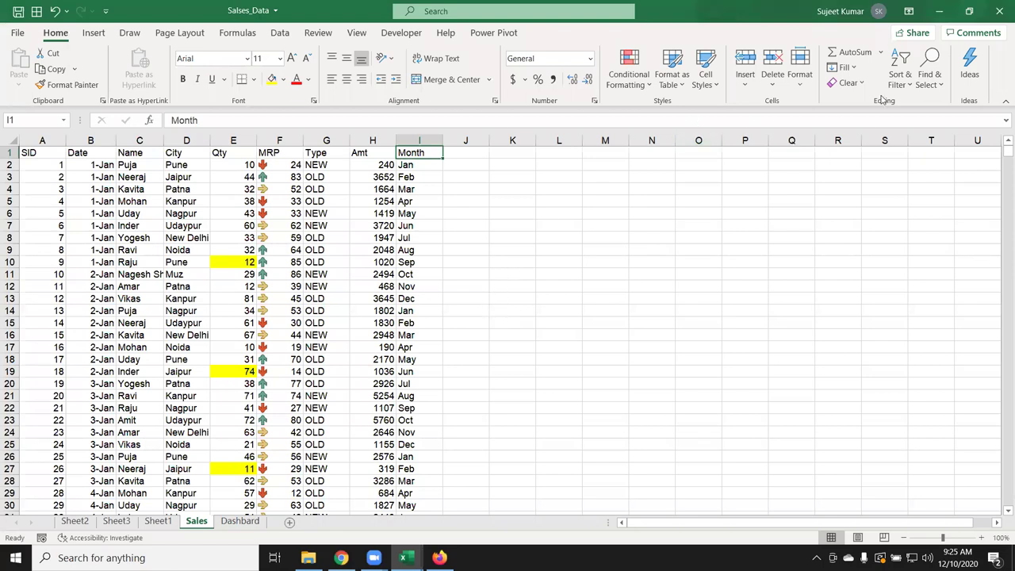
pyautogui.click(900, 78)
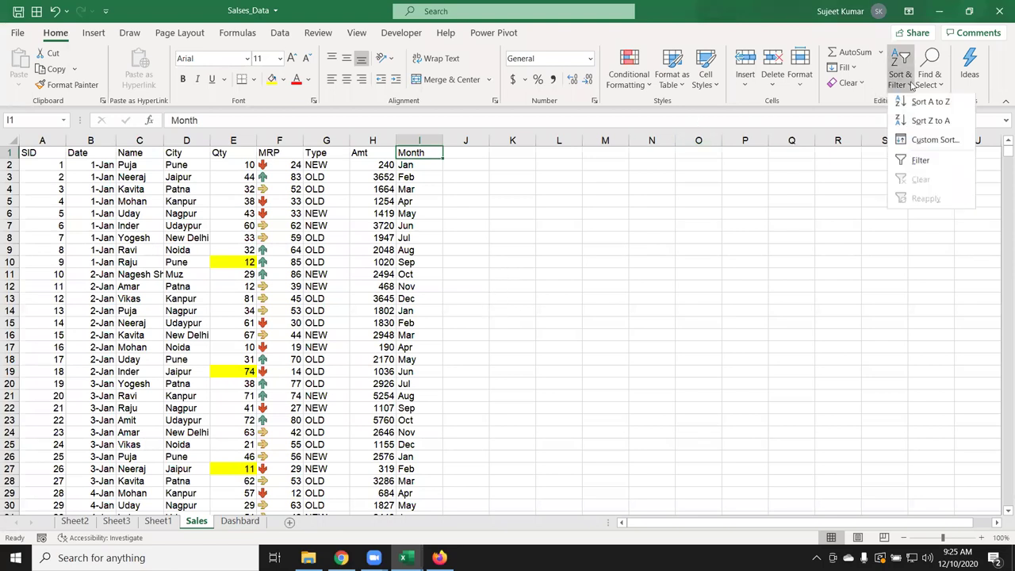
pyautogui.click(946, 141)
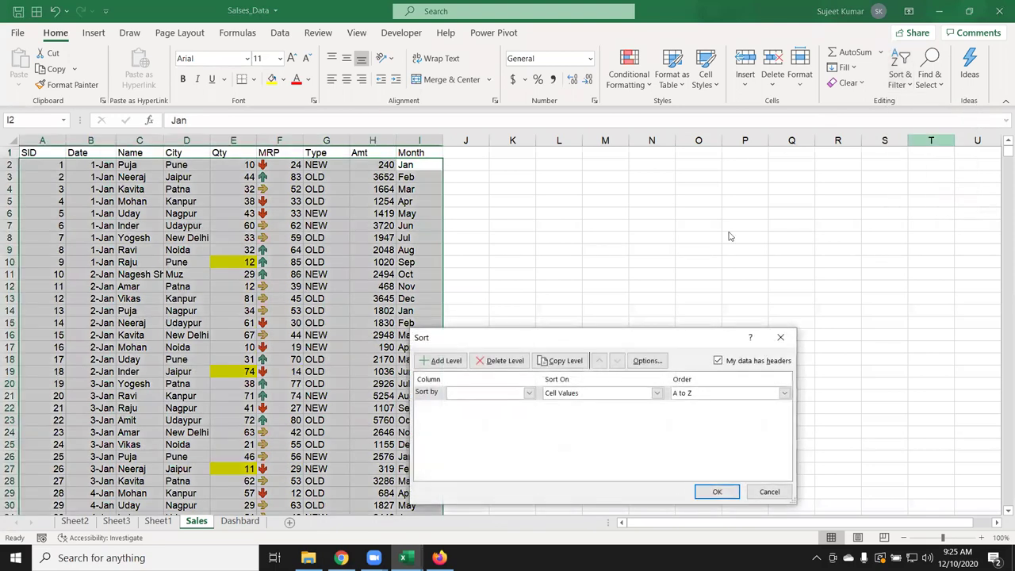
pyautogui.click(647, 361)
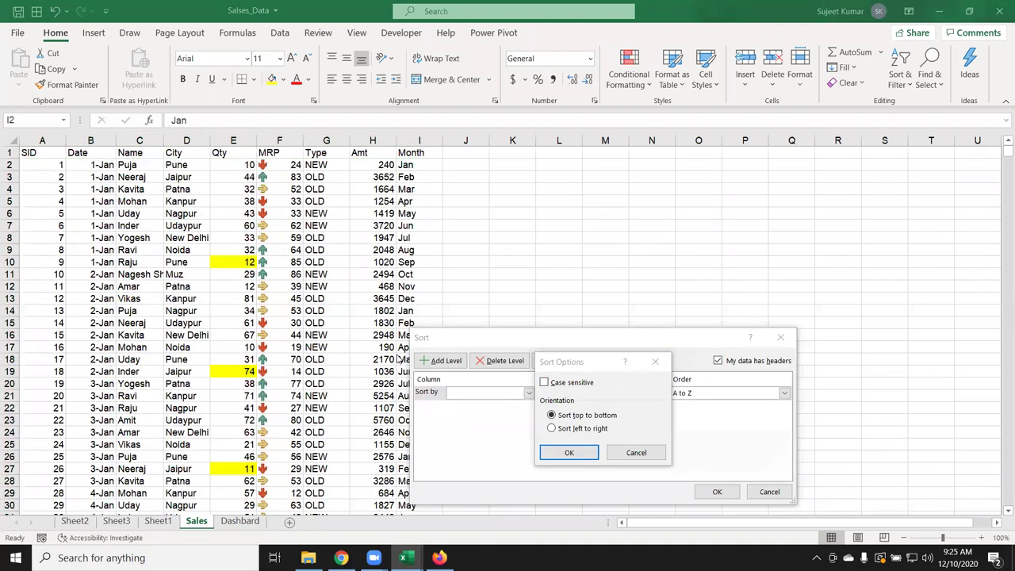
pyautogui.click(634, 455)
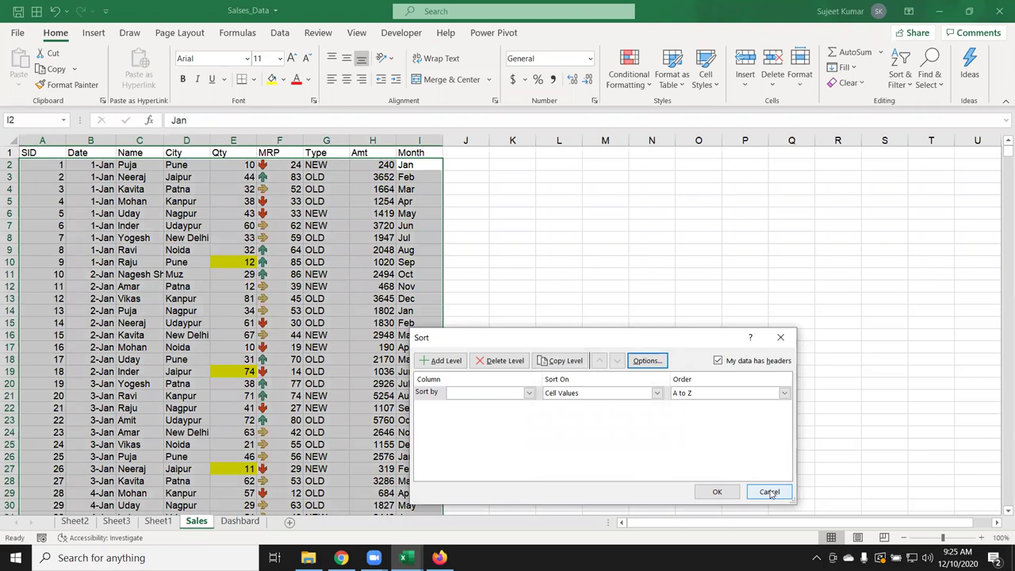
pyautogui.click(769, 491)
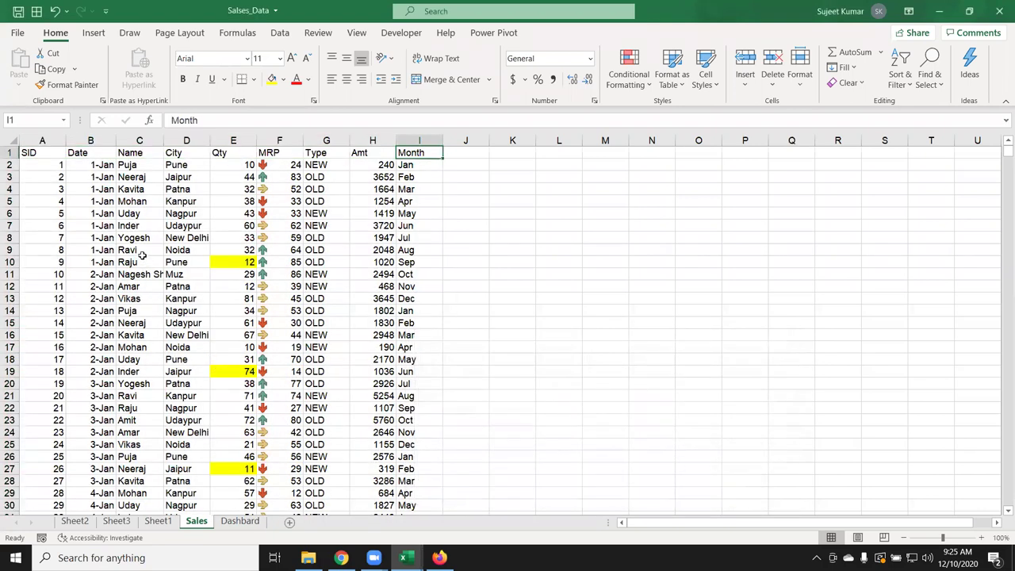
# Add a new Sheet4 with labels Month in A1 and Sales in A2.
pyautogui.moveTo(141, 152); pyautogui.dragTo(141, 347)
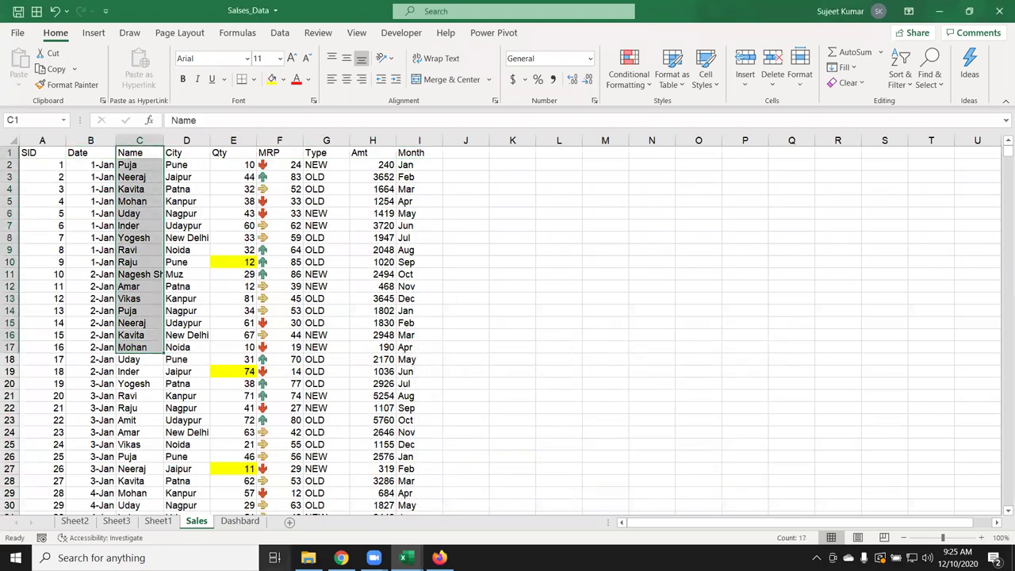
pyautogui.click(239, 521)
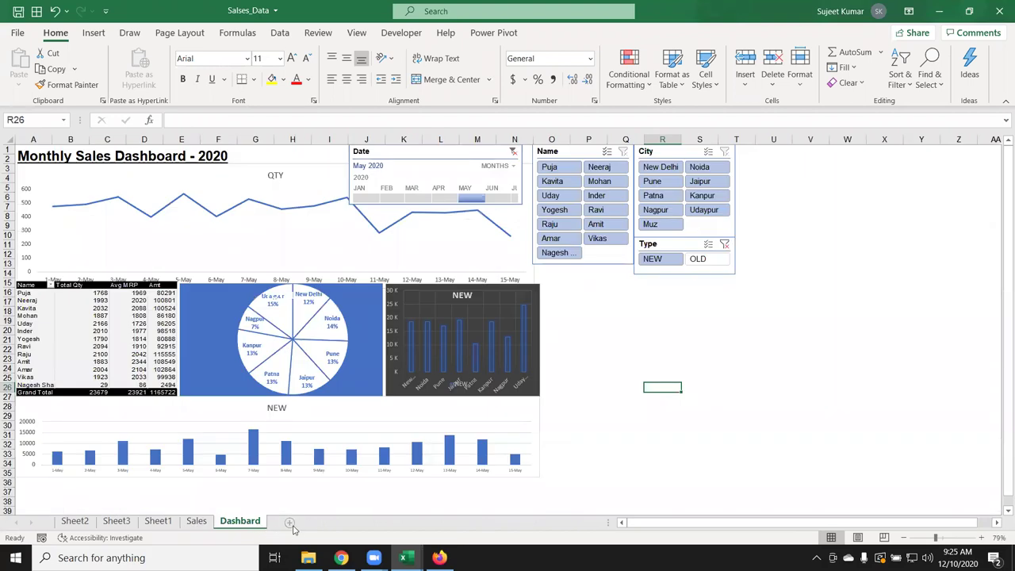
pyautogui.click(291, 523)
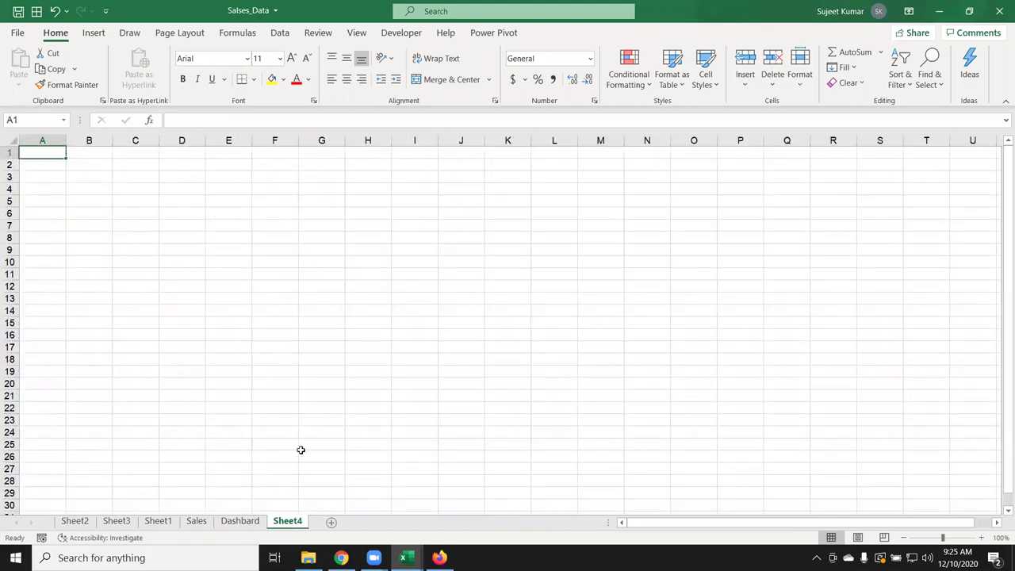
pyautogui.write('Month')
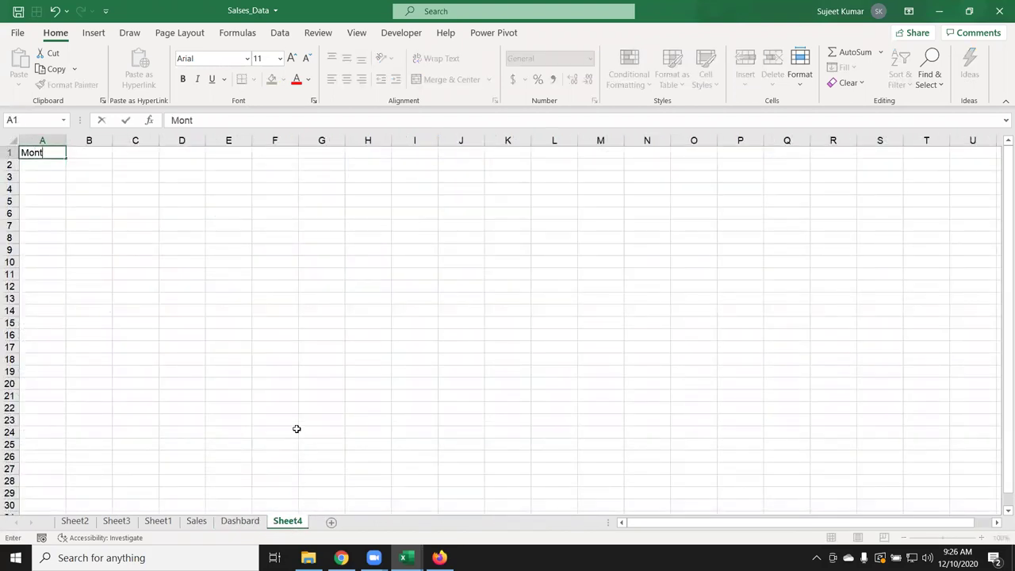
pyautogui.press('Return')
pyautogui.write('Sales')
pyautogui.press('Return')
pyautogui.press('Up')
pyautogui.press('Up')
pyautogui.press('Right')
# Fill row 1 with months Jan through Jun starting at B1.
pyautogui.write('Jan')
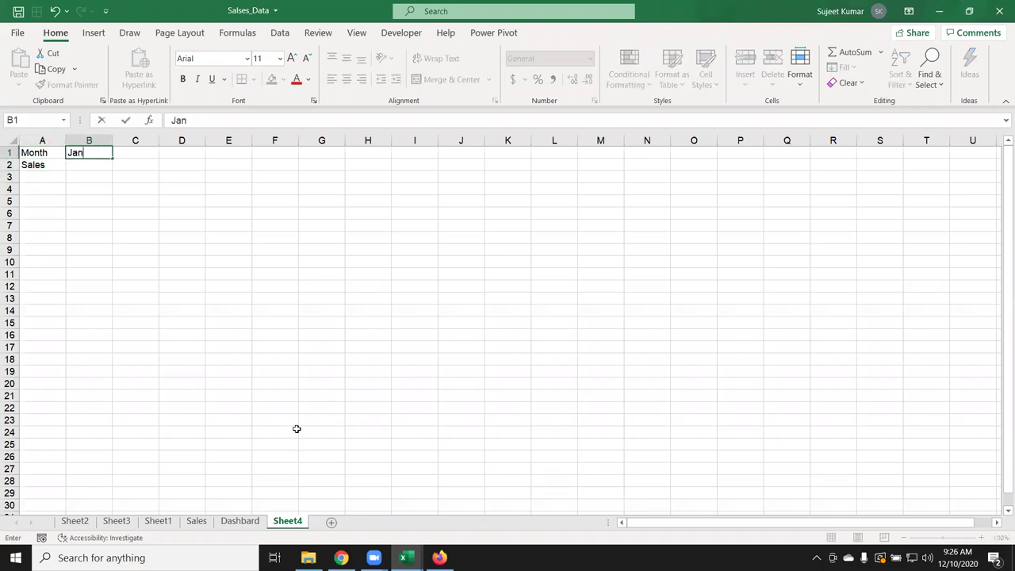
pyautogui.press('Return')
pyautogui.click(106, 152)
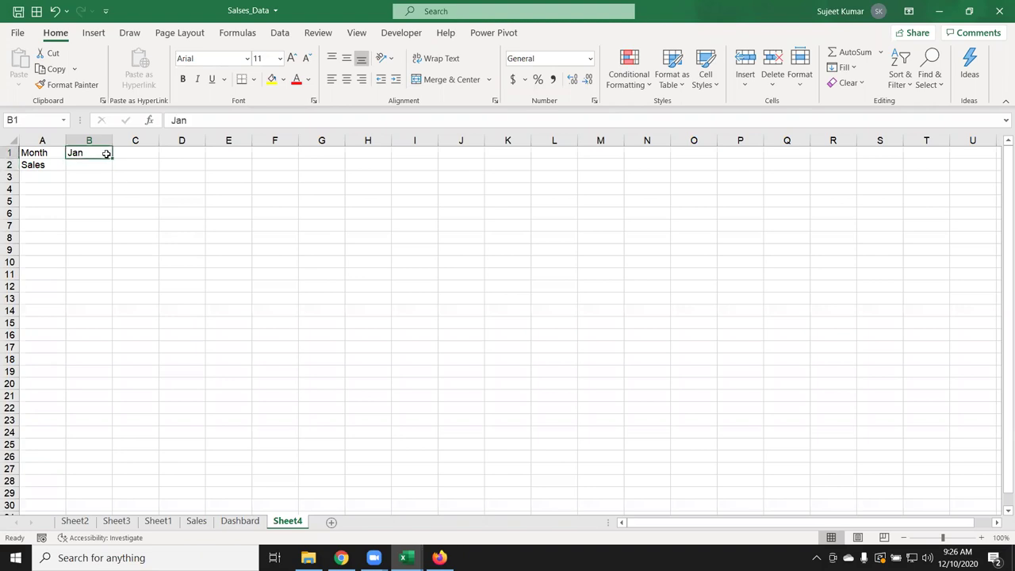
pyautogui.moveTo(112, 158); pyautogui.dragTo(353, 168)
# Enter sales 85, 98, 58, 95, 78, 58 in B2:G2 and select the table.
pyautogui.click(102, 166)
pyautogui.write('85\t98\t58\t958')
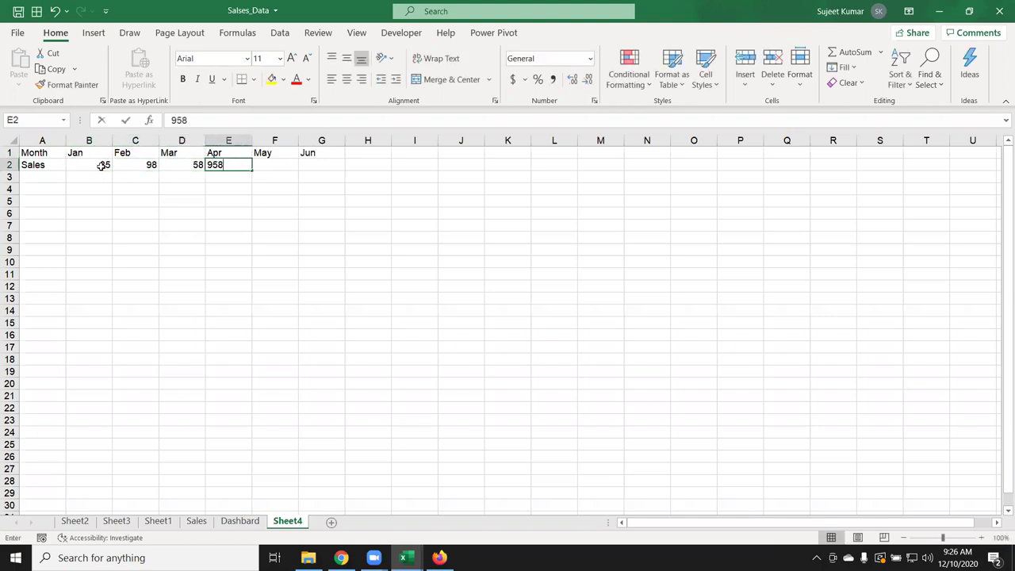
pyautogui.press('BackSpace')
pyautogui.press('Tab')
pyautogui.write('7')
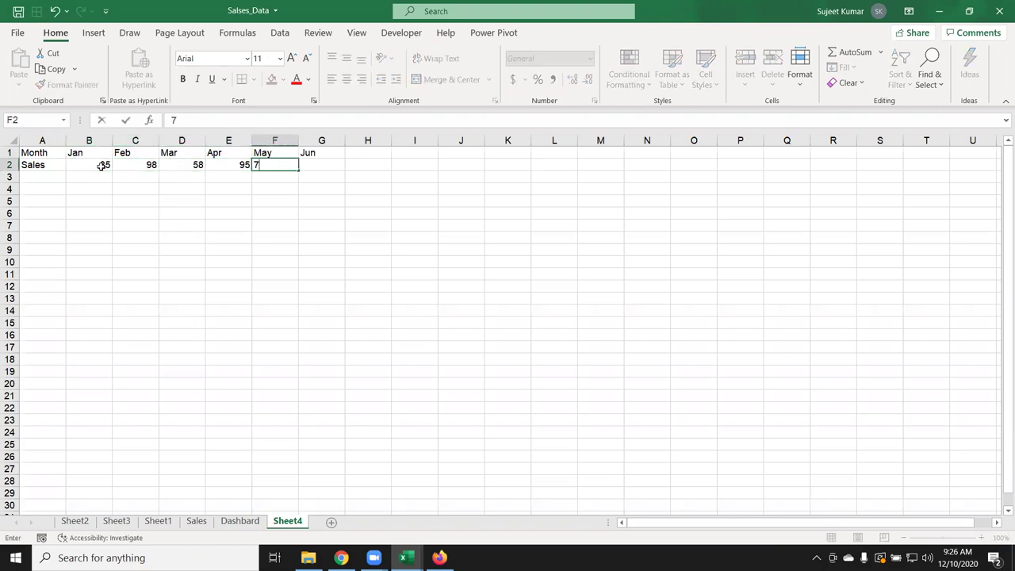
pyautogui.write('8\t58')
pyautogui.click(103, 164)
pyautogui.moveTo(88, 152); pyautogui.dragTo(342, 166)
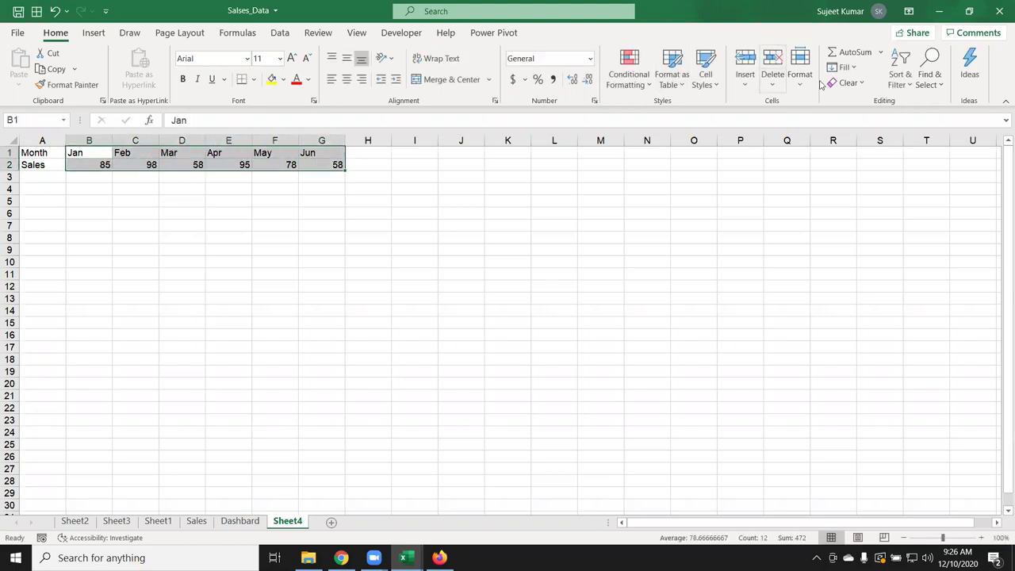
# Sort the months left to right by Row 1 alphabetically, then show the desktop.
pyautogui.click(899, 75)
pyautogui.click(923, 141)
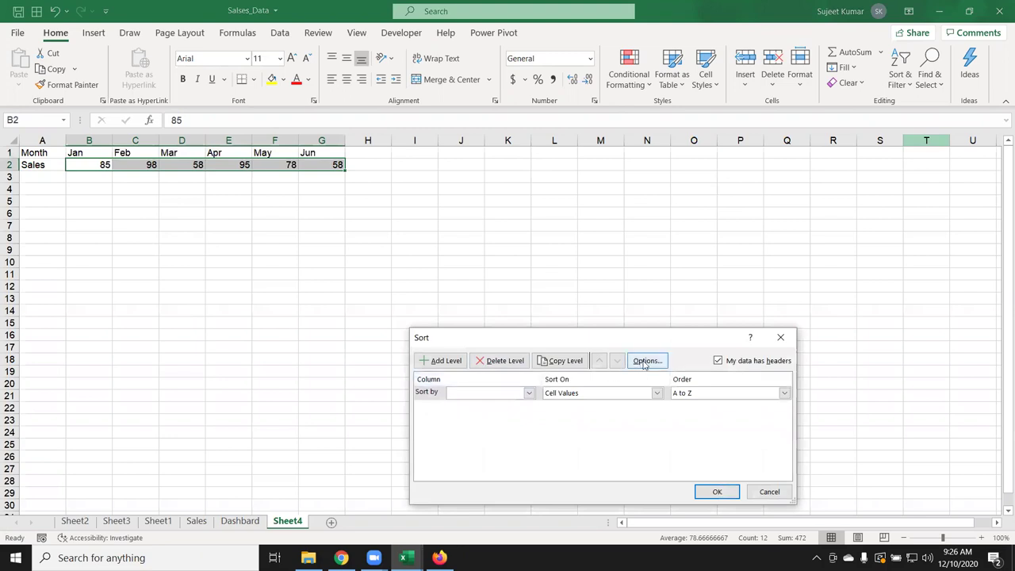
pyautogui.click(644, 363)
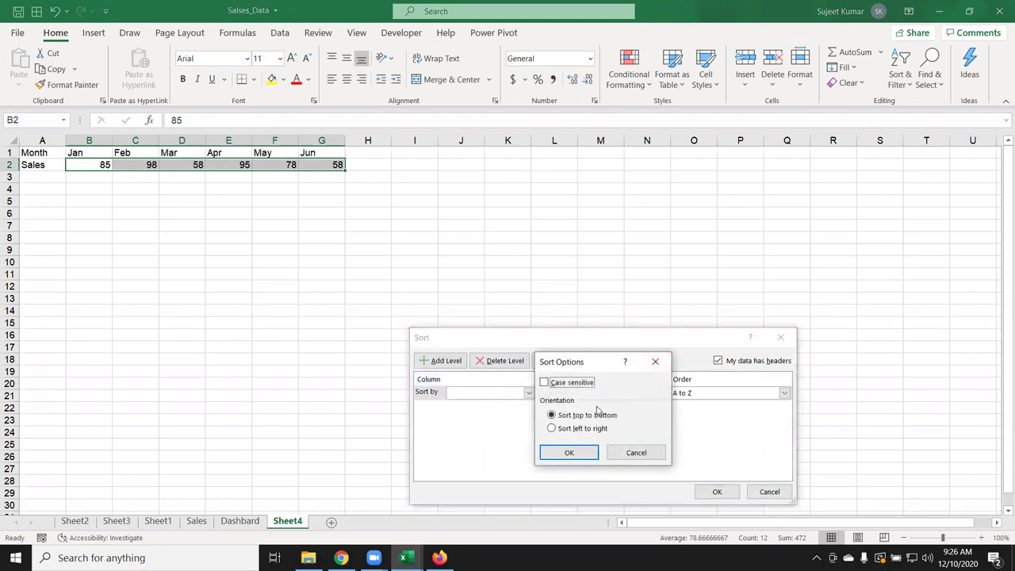
pyautogui.click(551, 428)
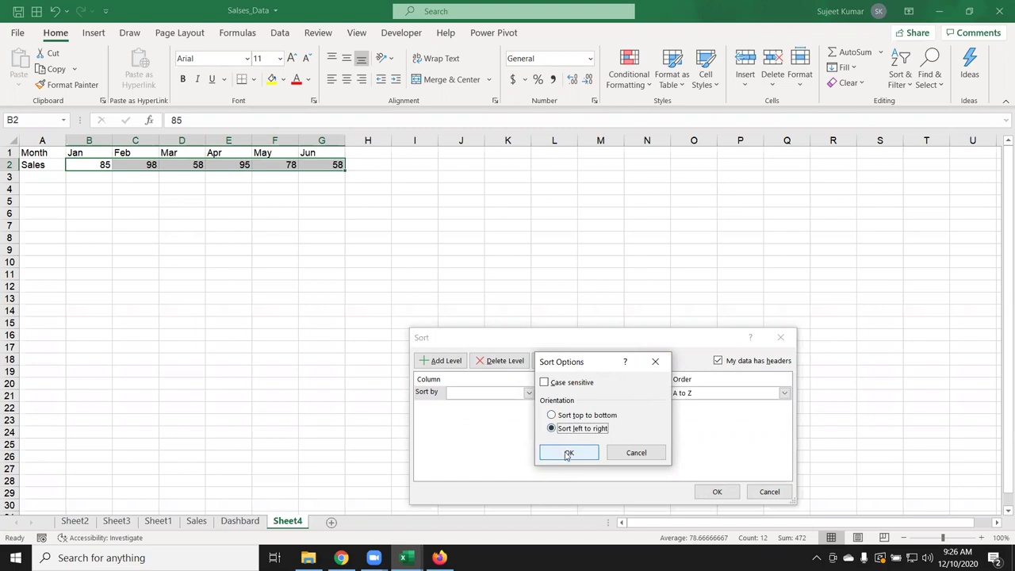
pyautogui.click(569, 453)
pyautogui.click(485, 395)
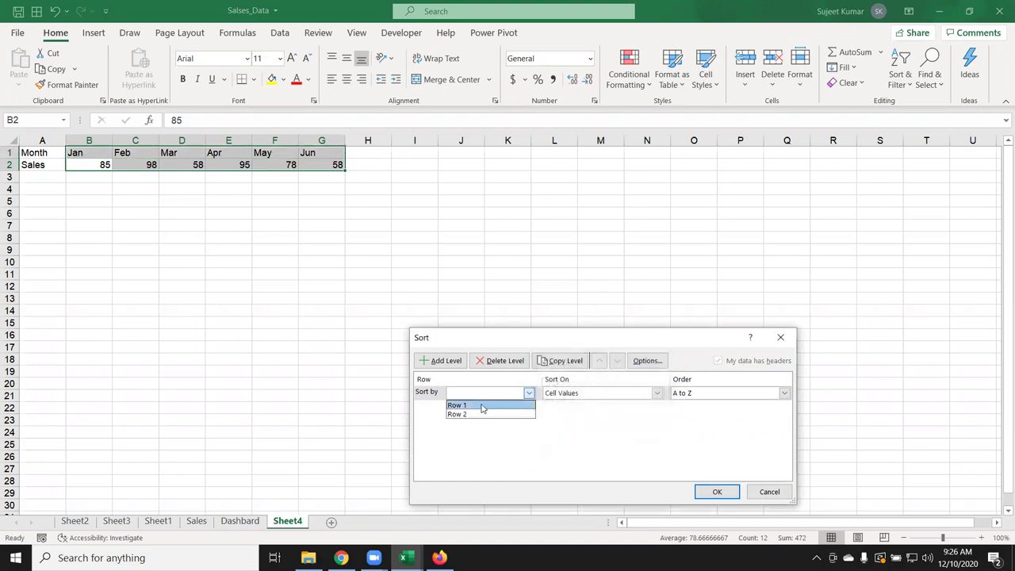
pyautogui.click(481, 405)
pyautogui.click(715, 491)
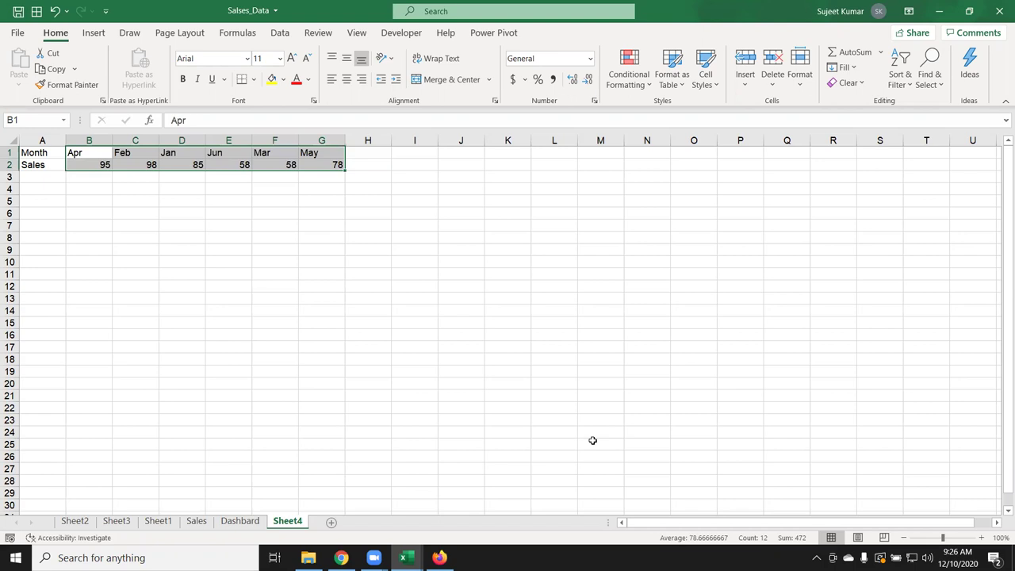
pyautogui.press('super+d')
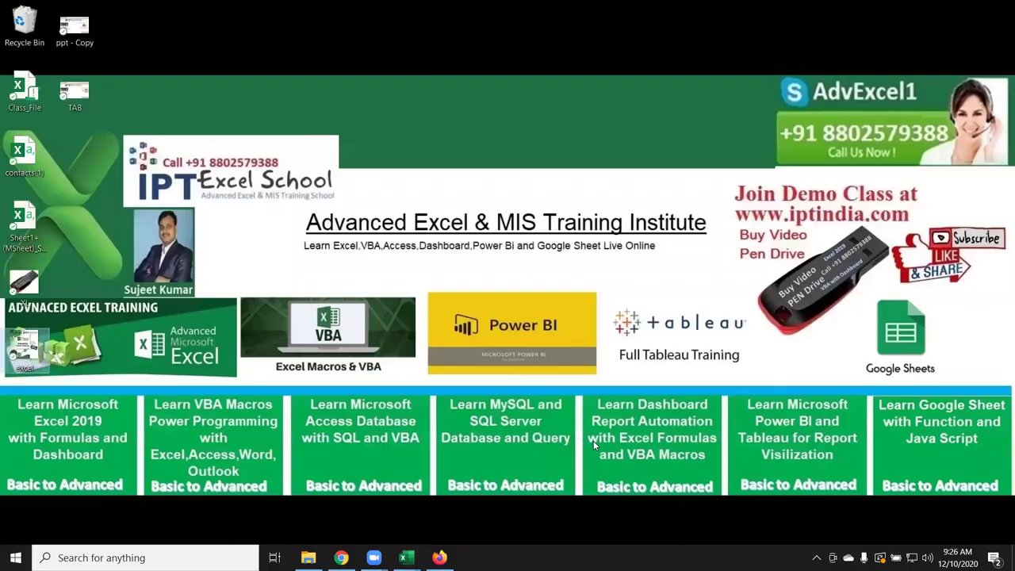